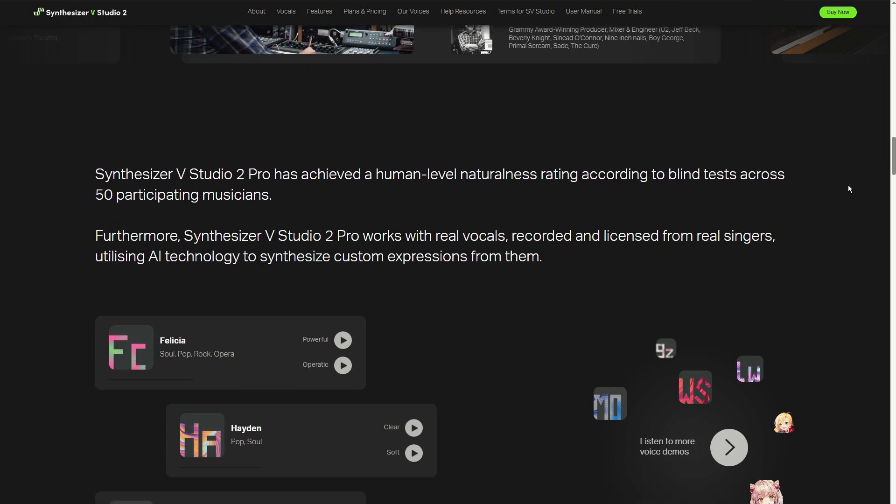
Review the sample voices, the vocal feature descriptions and the plan comparison on the Synthesizer V Studio 2 page
scroll(849, 188, "down", 2)
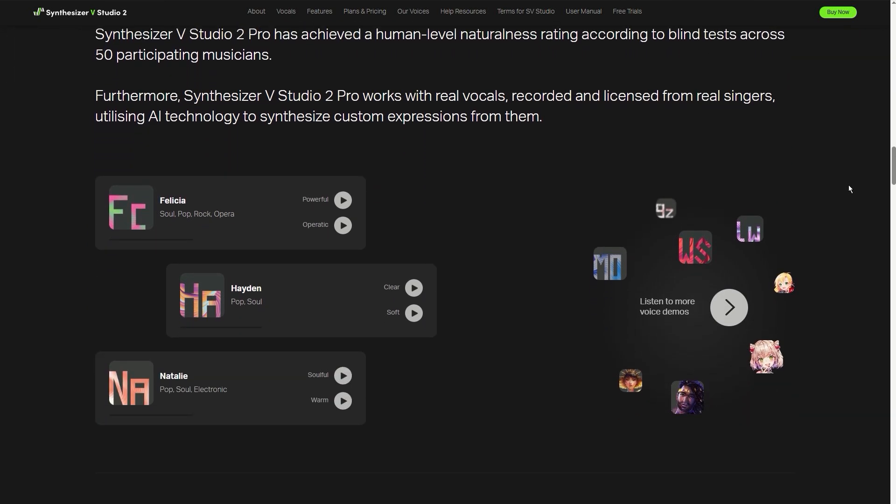
scroll(849, 189, "down", 5)
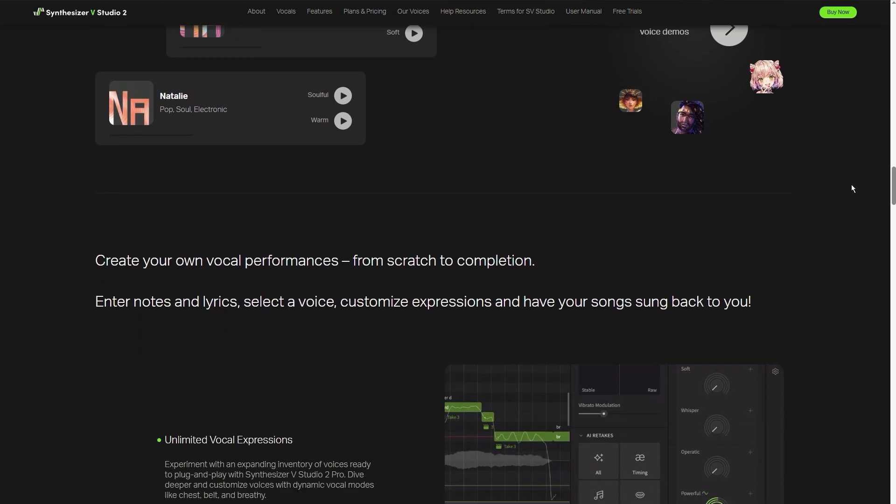
scroll(851, 188, "down", 1)
scroll(854, 187, "down", 3)
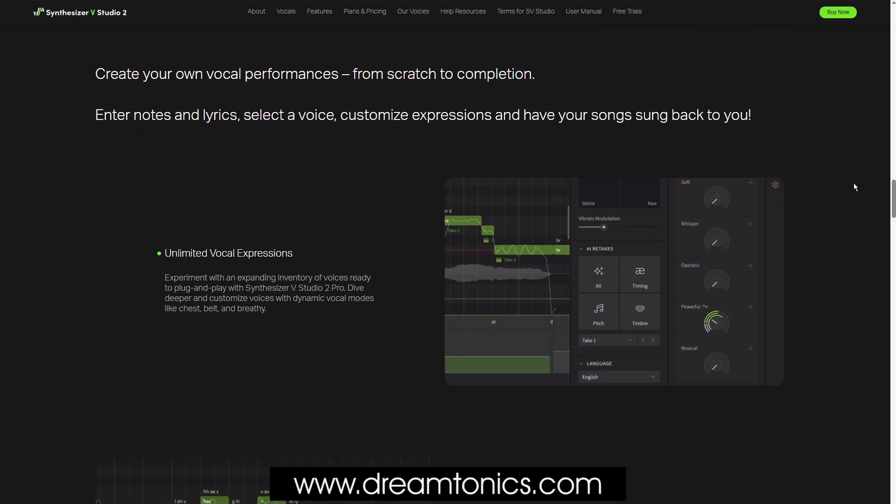
scroll(855, 187, "down", 5)
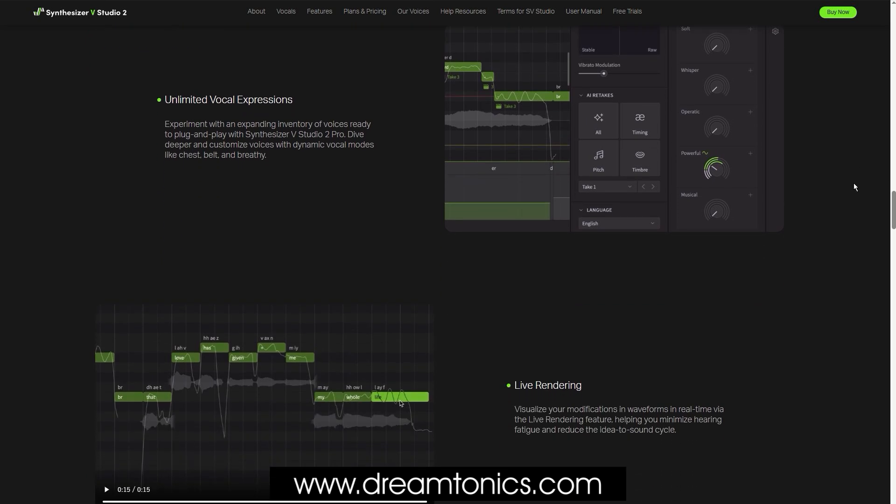
scroll(855, 187, "down", 3)
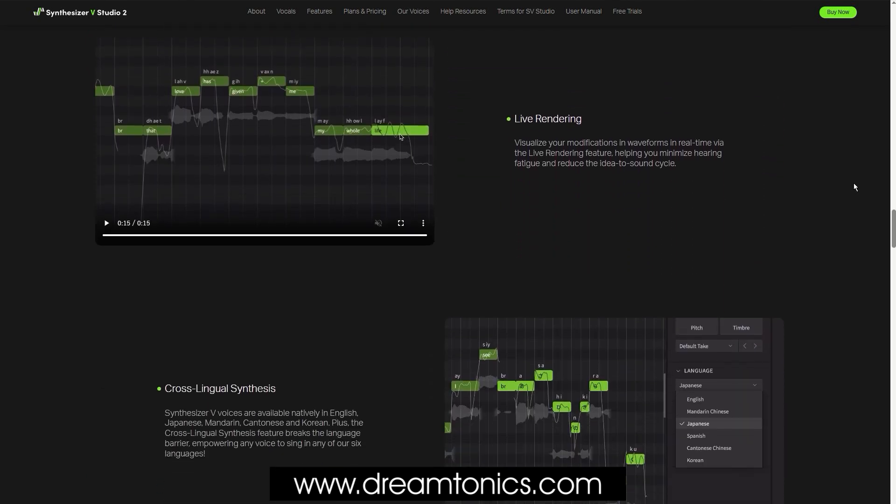
scroll(855, 187, "down", 5)
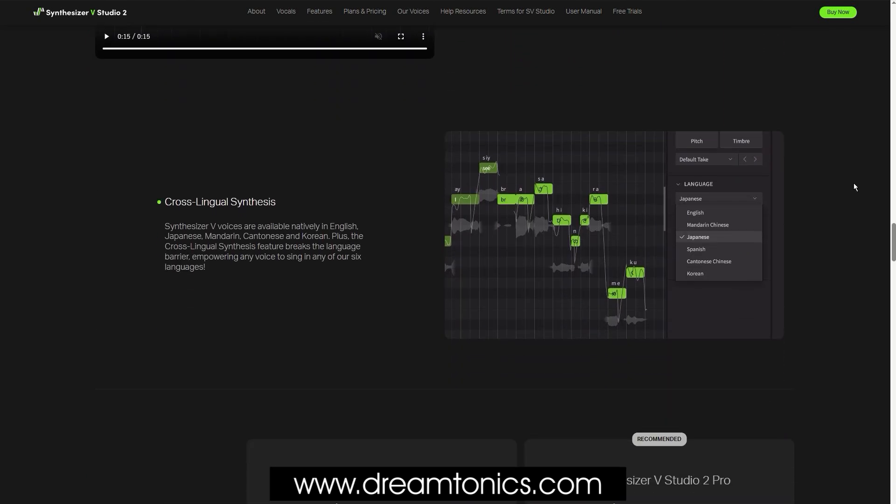
scroll(854, 188, "down", 5)
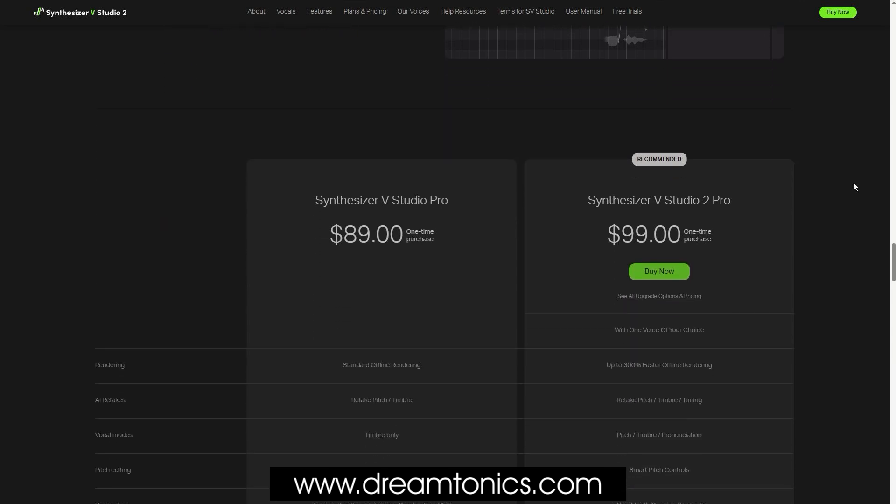
scroll(854, 187, "down", 1)
scroll(854, 186, "down", 6)
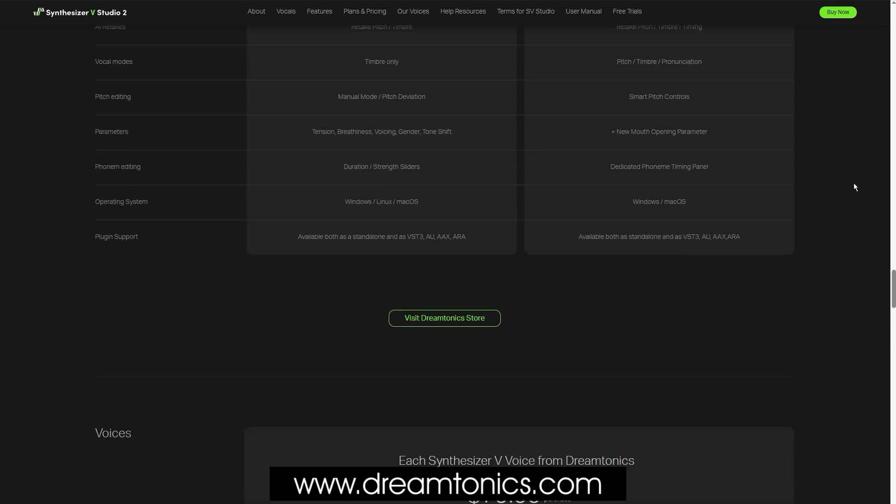
Look over the system requirements, the ethical AI section and the voice demo videos through to the Vocoflex section
scroll(854, 184, "down", 10)
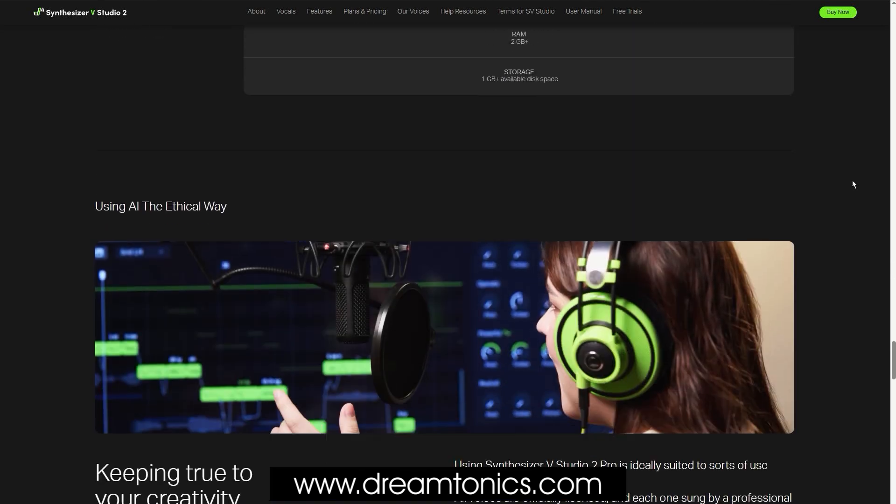
scroll(852, 184, "down", 7)
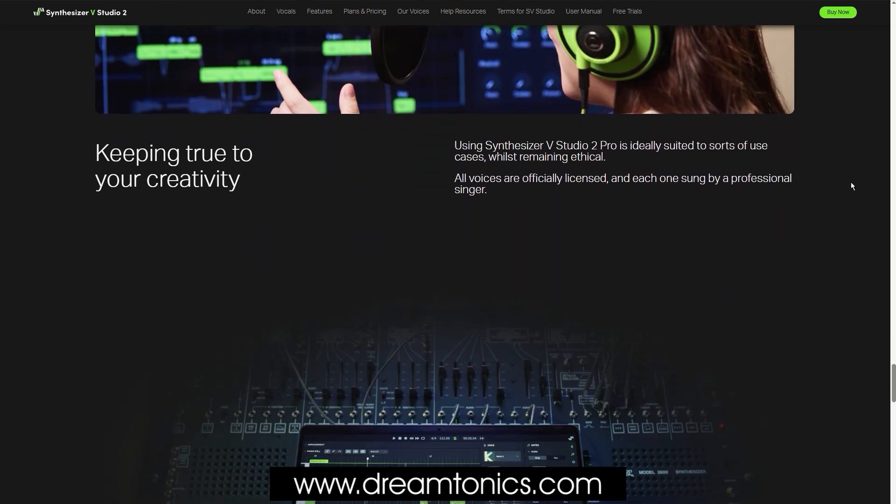
scroll(851, 186, "down", 4)
scroll(851, 186, "down", 5)
scroll(851, 186, "down", 5)
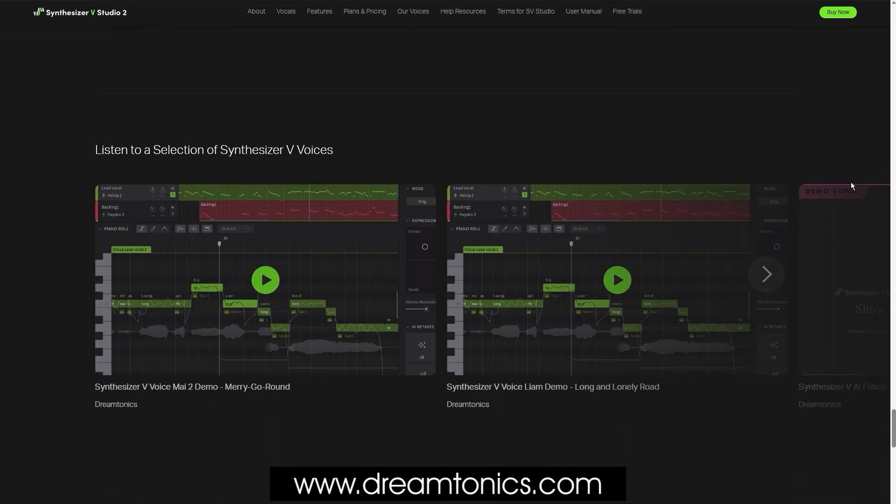
scroll(851, 186, "down", 4)
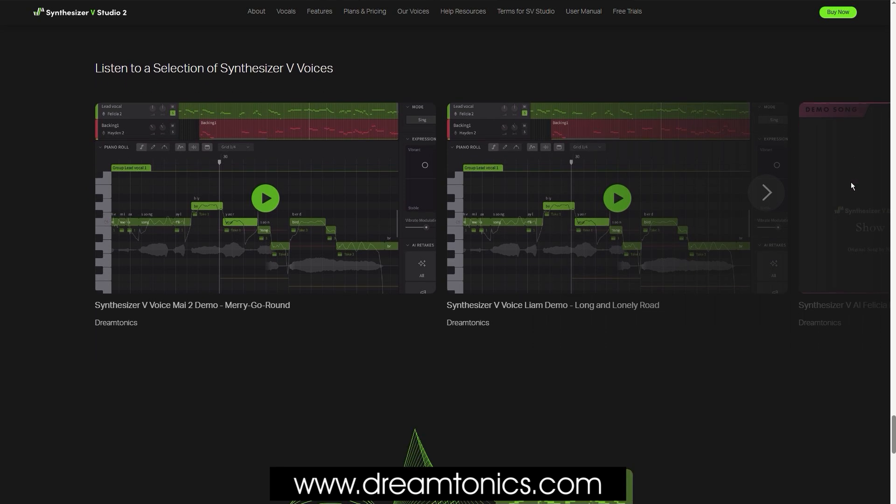
scroll(851, 186, "down", 2)
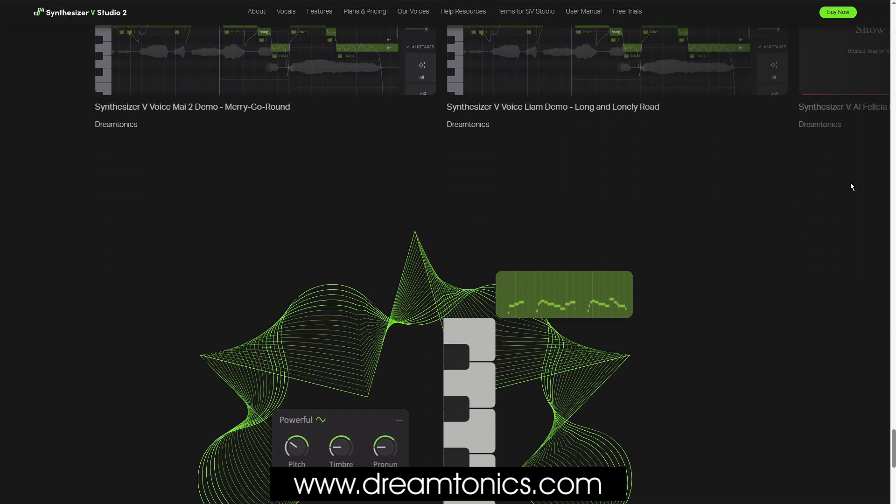
scroll(850, 187, "down", 3)
scroll(850, 184, "down", 6)
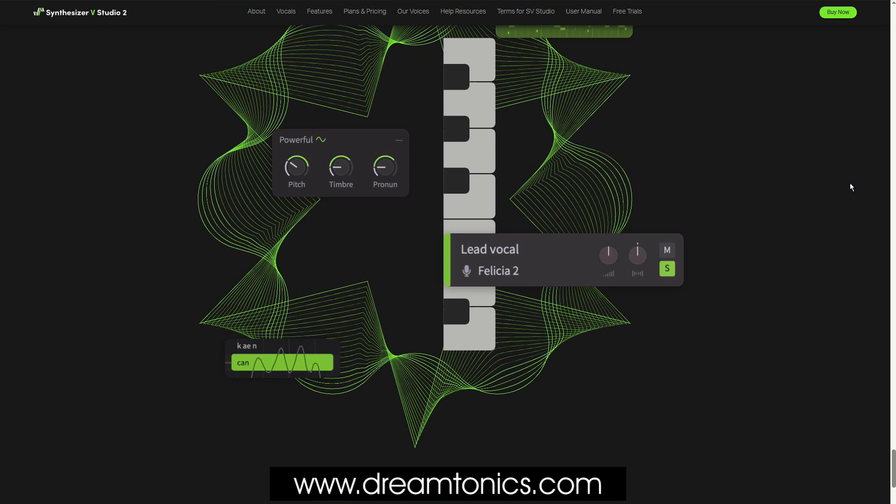
scroll(849, 183, "down", 5)
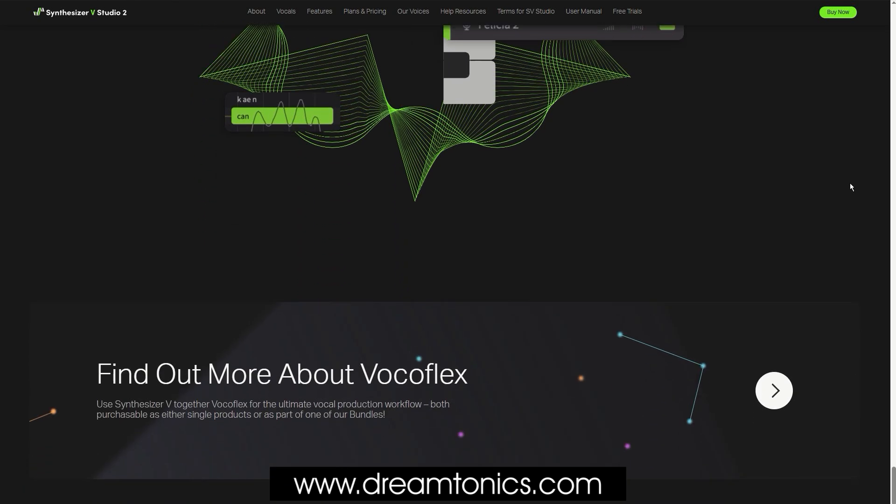
scroll(849, 183, "down", 3)
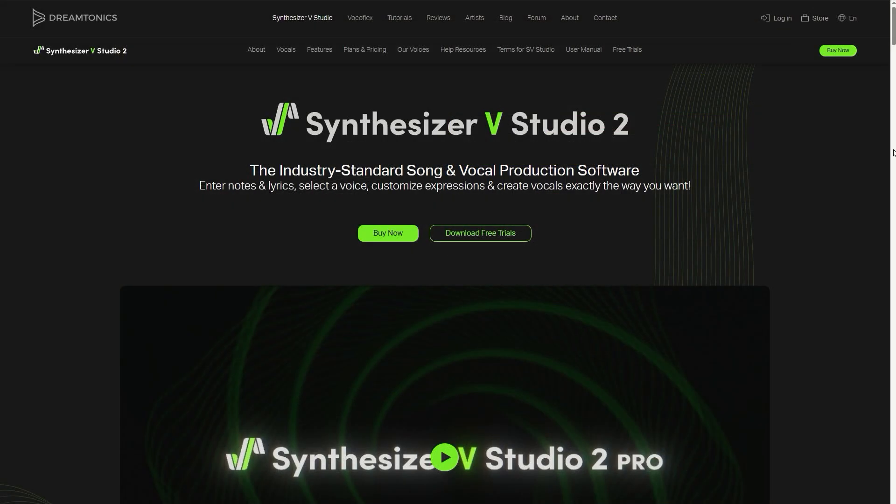
Examine the Synthesizer V Studio 2 page from its top: intro video, producer use cases, walkthrough video and user testimonials
scroll(881, 149, "down", 4)
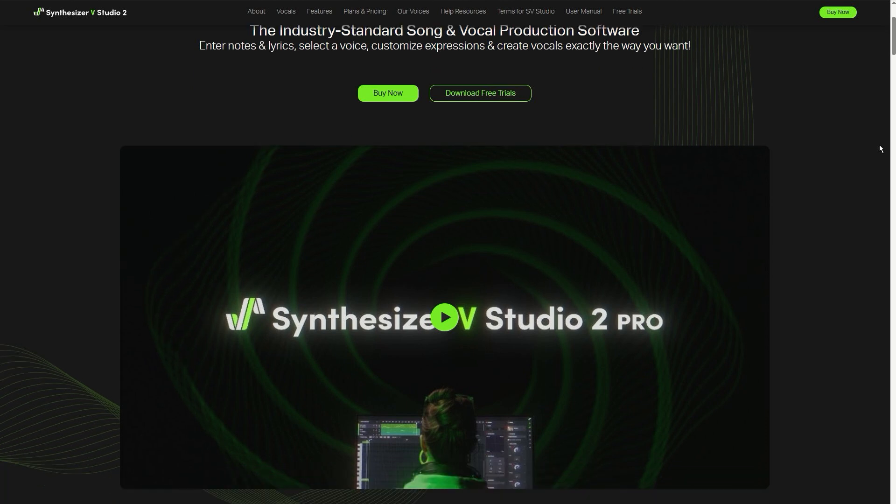
scroll(877, 149, "down", 4)
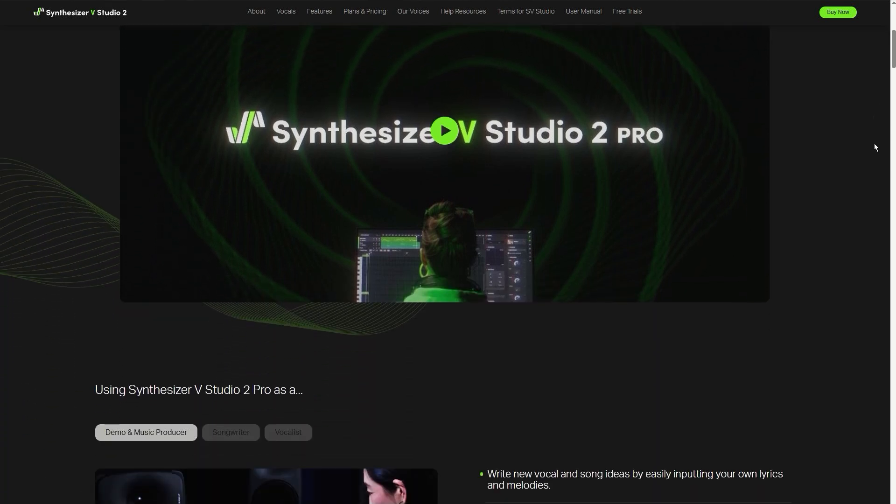
scroll(874, 144, "down", 2)
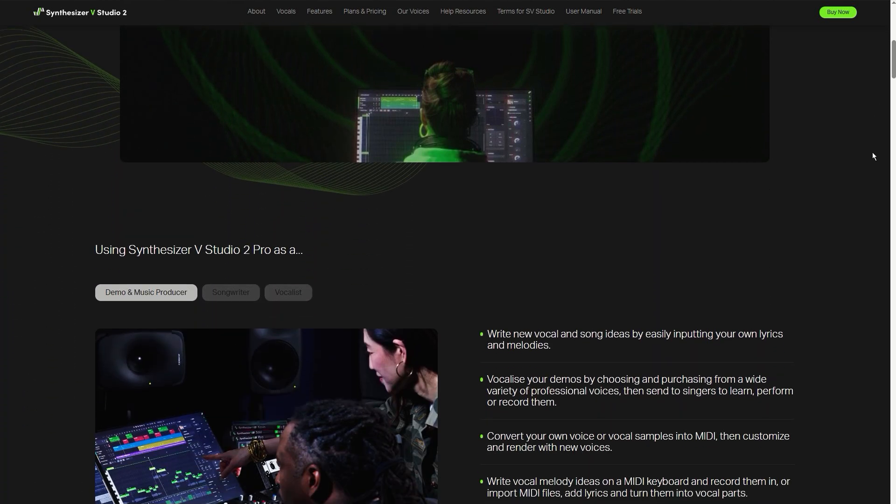
scroll(873, 153, "down", 6)
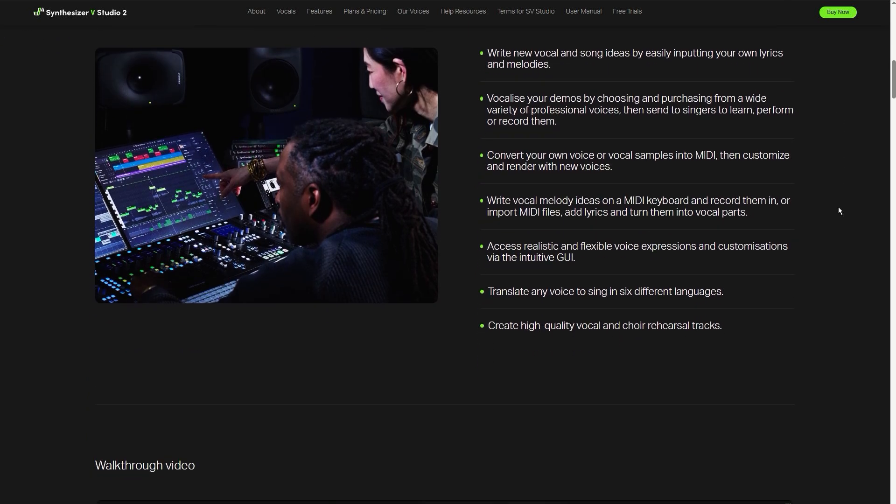
scroll(838, 206, "down", 5)
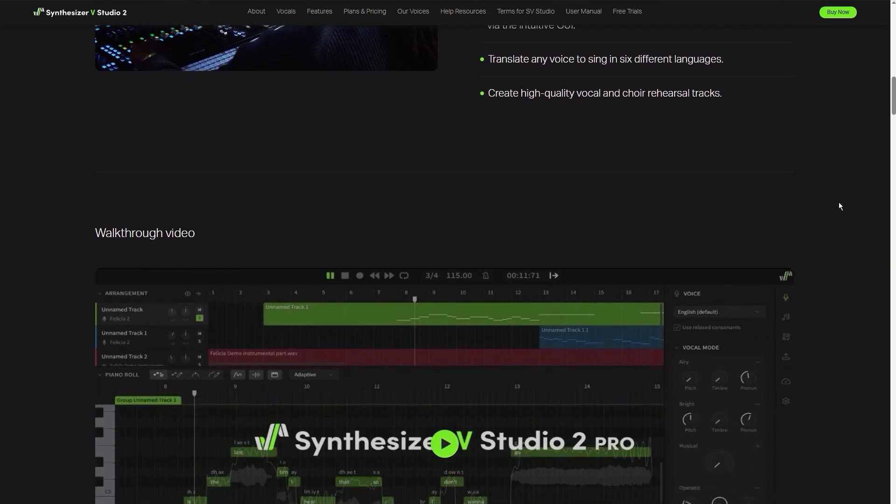
scroll(840, 206, "down", 3)
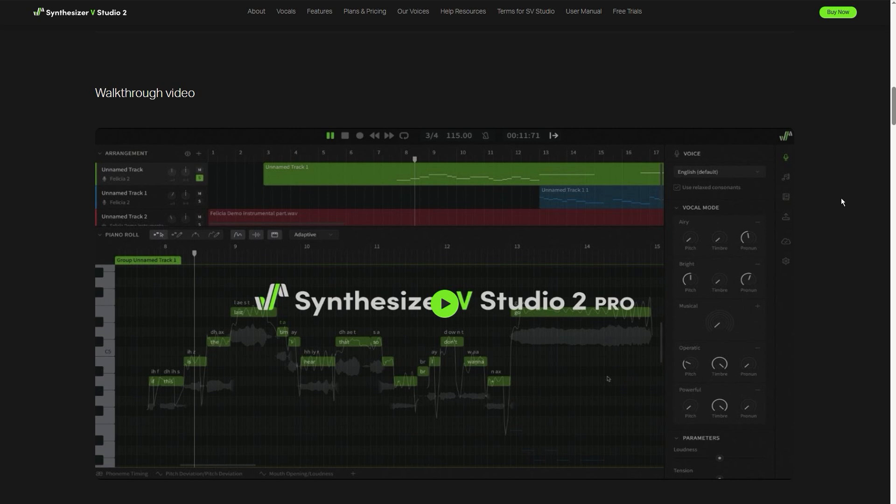
scroll(840, 203, "down", 5)
scroll(842, 201, "down", 3)
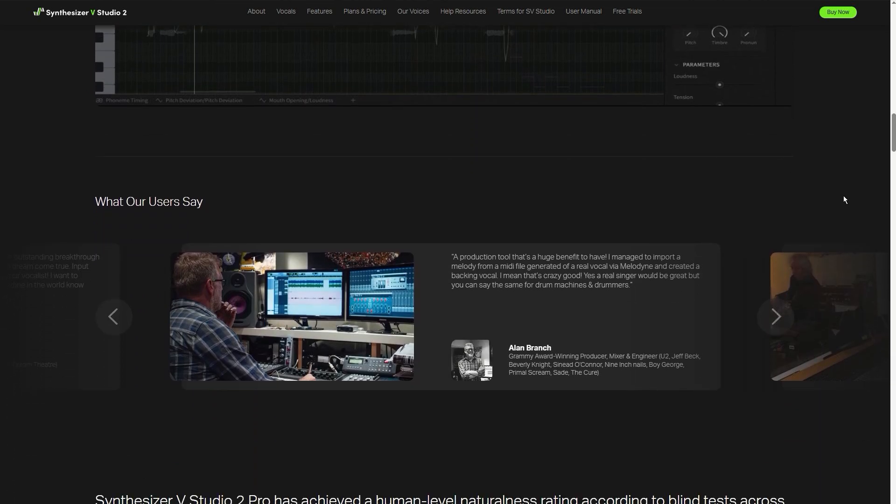
scroll(847, 189, "down", 5)
scroll(848, 189, "down", 4)
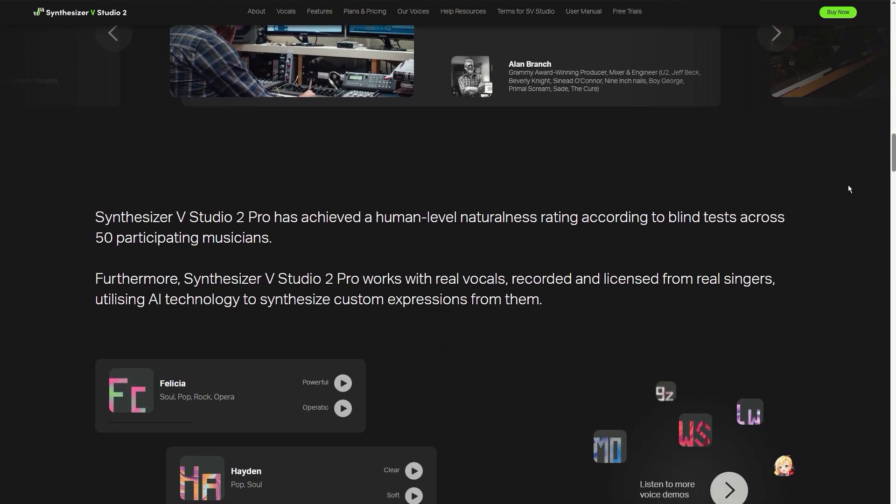
scroll(848, 188, "down", 1)
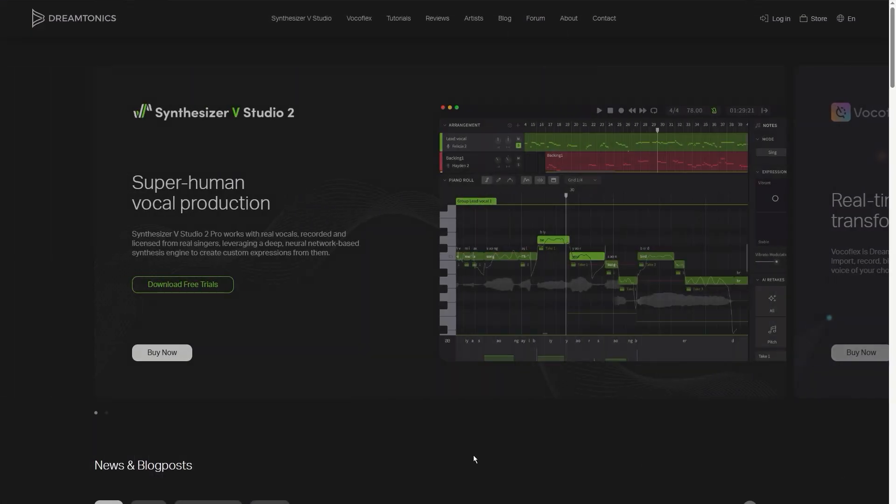
Go from the Dreamtonics home page to the Meet our voices page and look through the voice catalogue
left_click(193, 282)
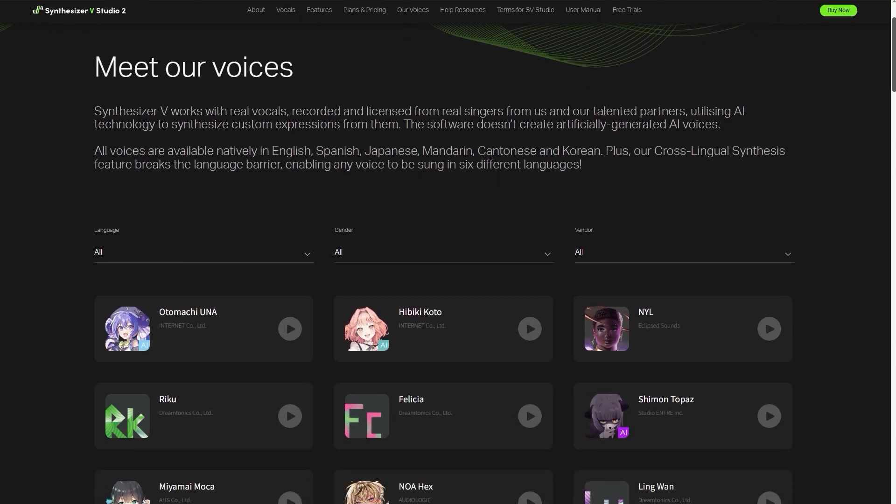
scroll(448, 280, "down", 2)
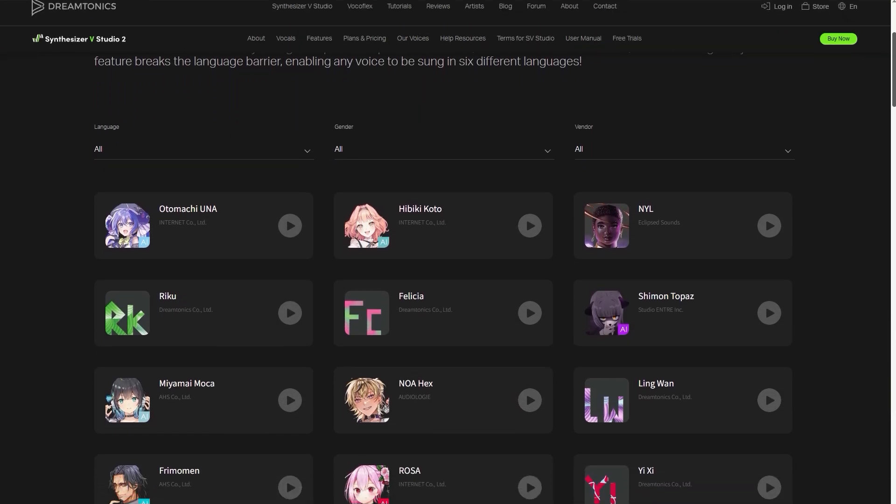
scroll(448, 280, "down", 2)
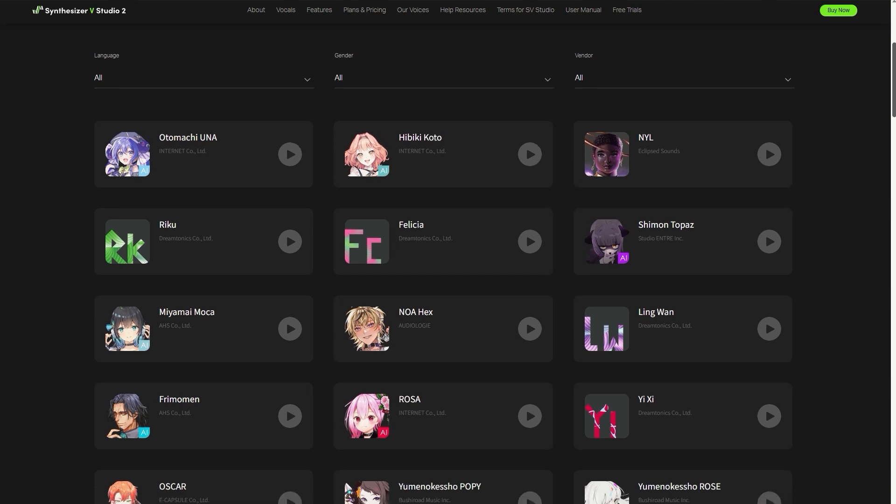
scroll(448, 280, "down", 2)
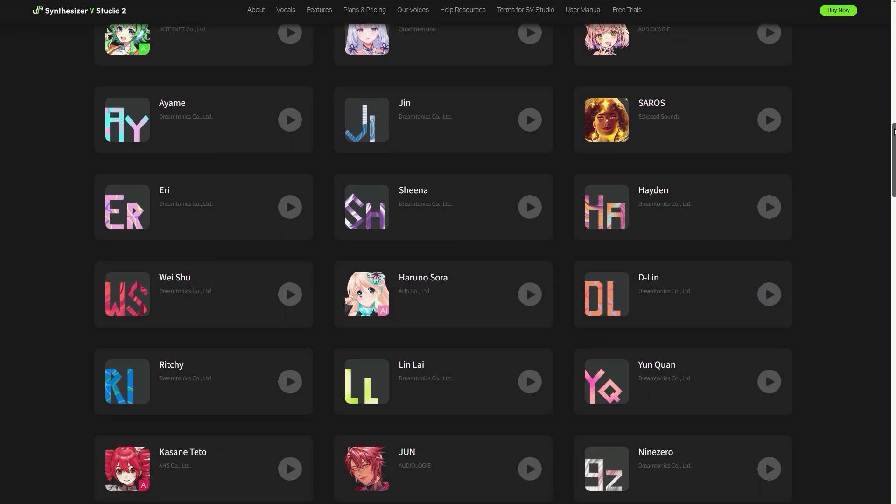
left_click_drag(894, 131, 894, 304)
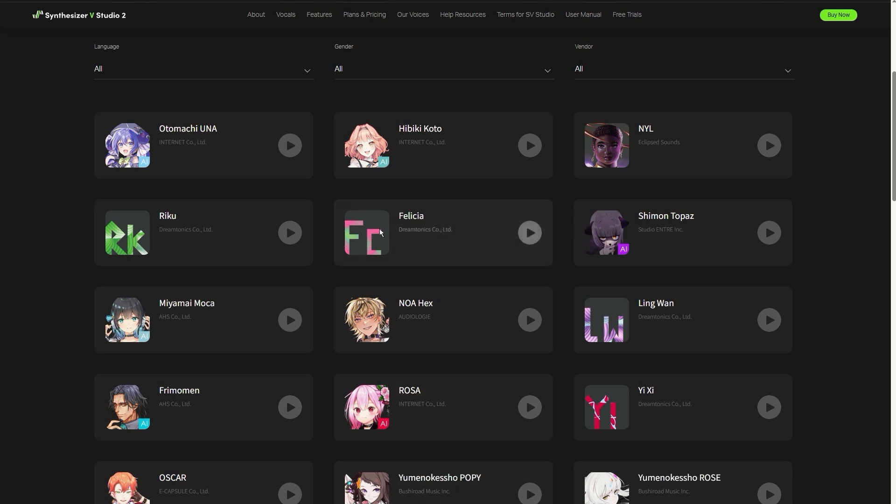
Open the details of the Felicia voice, play its demo video and pause it
left_click(367, 226)
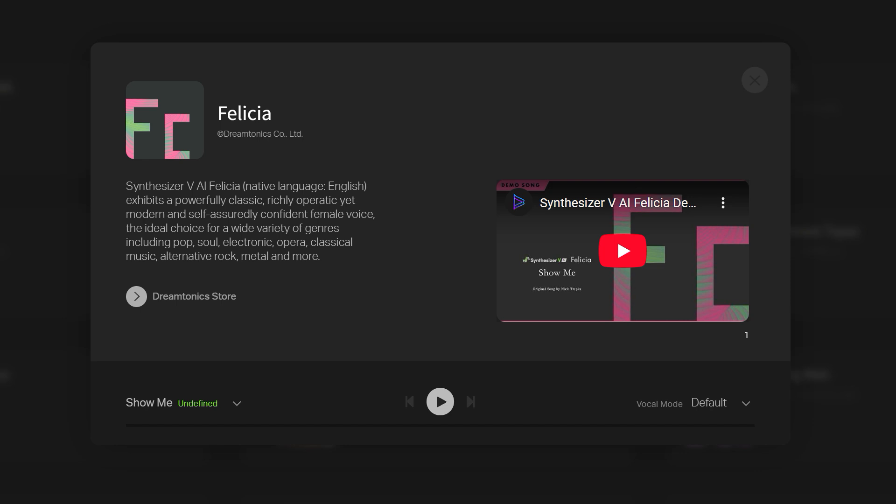
left_click(618, 247)
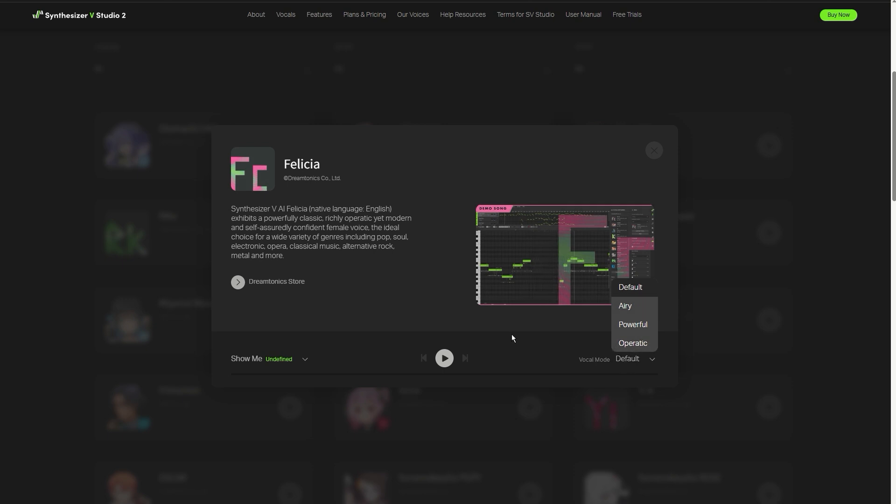
left_click(573, 241)
Preview Felicia's song Show Me in the Powerful and Operatic vocal modes and close the voice details
left_click(632, 324)
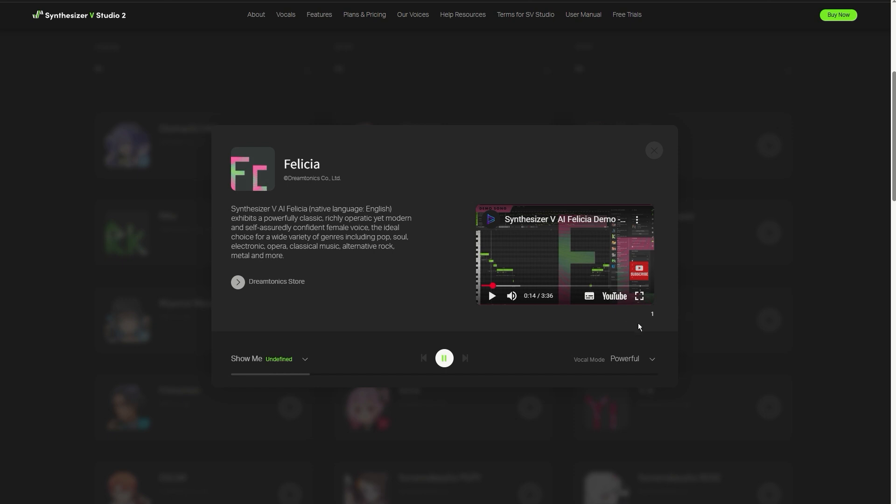
left_click(652, 358)
left_click(642, 345)
left_click(653, 151)
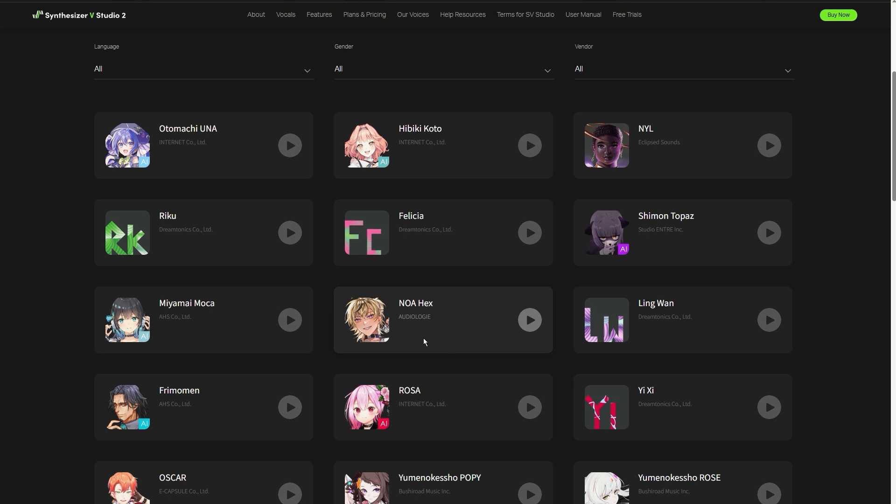
Open the details of the Frimomen voice, play its first demo video and pause it
left_click(194, 405)
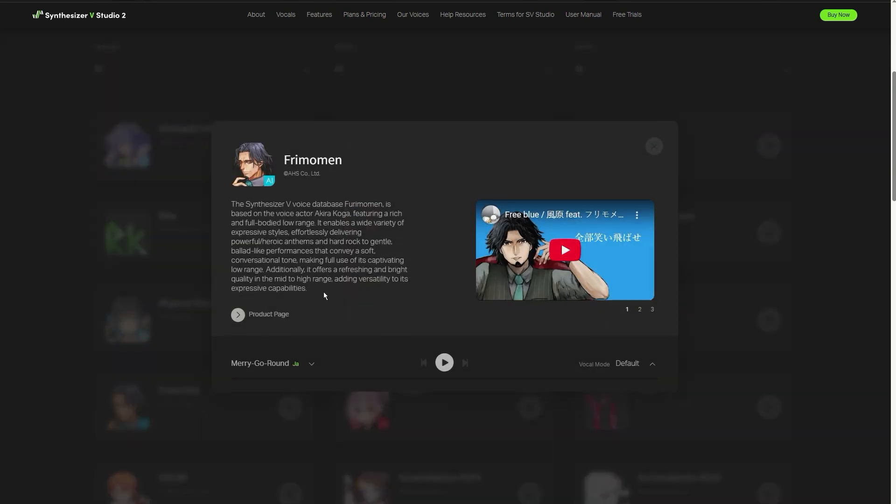
left_click(562, 248)
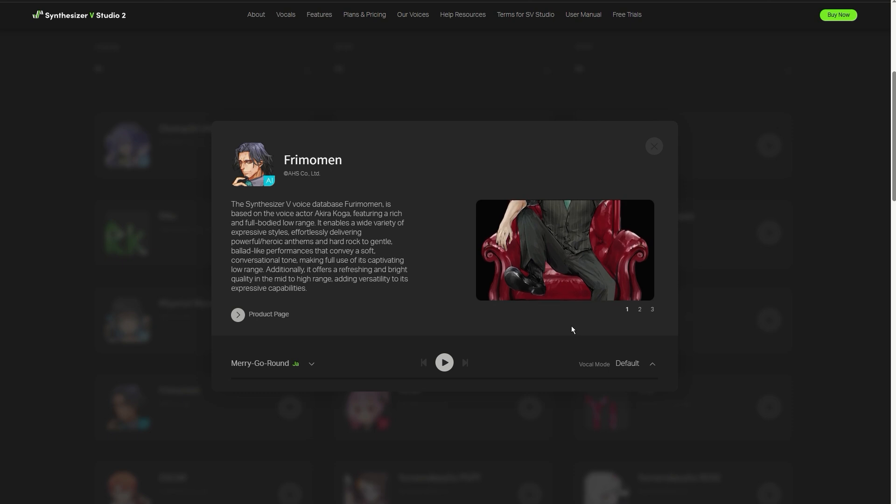
mouse_move(536, 267)
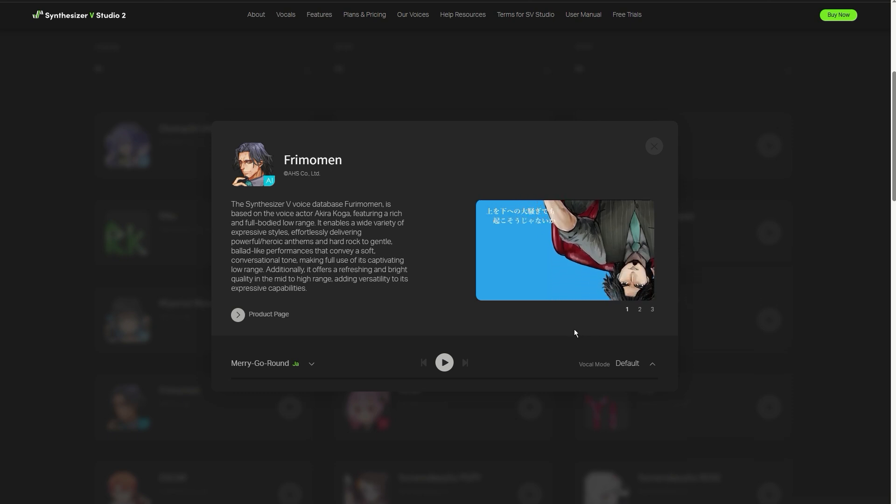
mouse_move(578, 273)
left_click(571, 240)
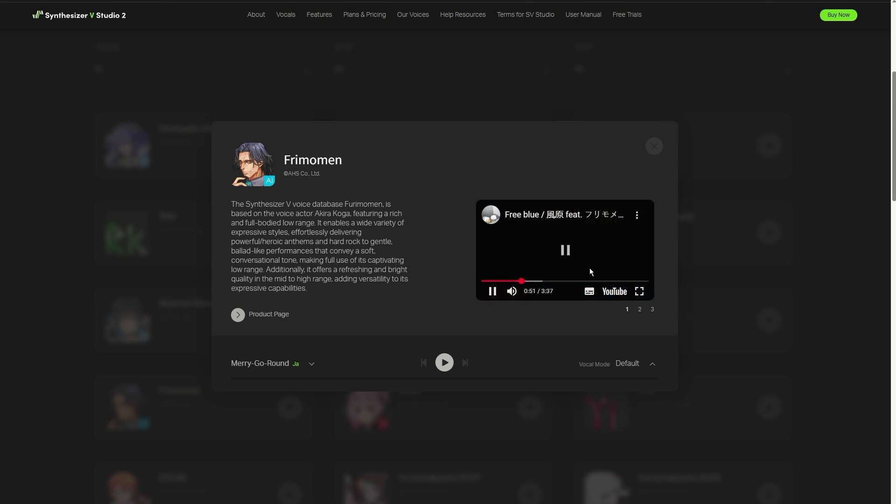
Preview Frimomen's song Merry-Go-Round in the Hardmen, Bassmen and Gentlemen vocal modes
left_click(651, 364)
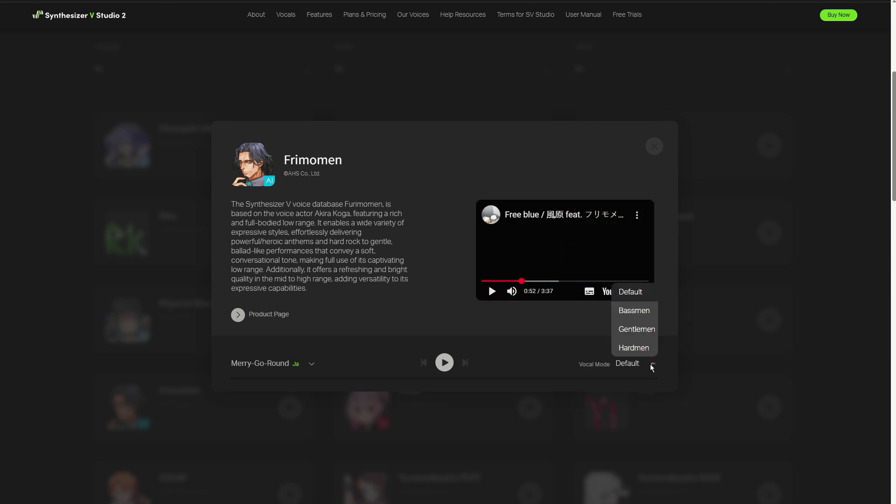
left_click(631, 349)
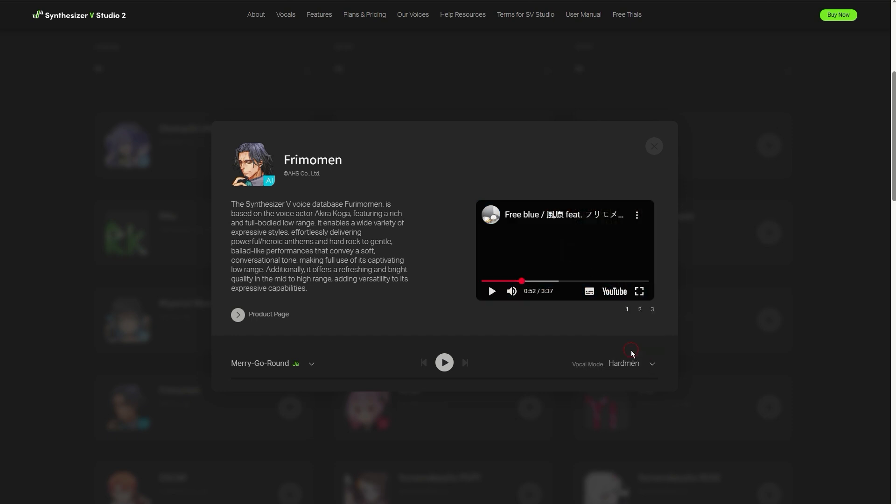
left_click(445, 367)
left_click(651, 364)
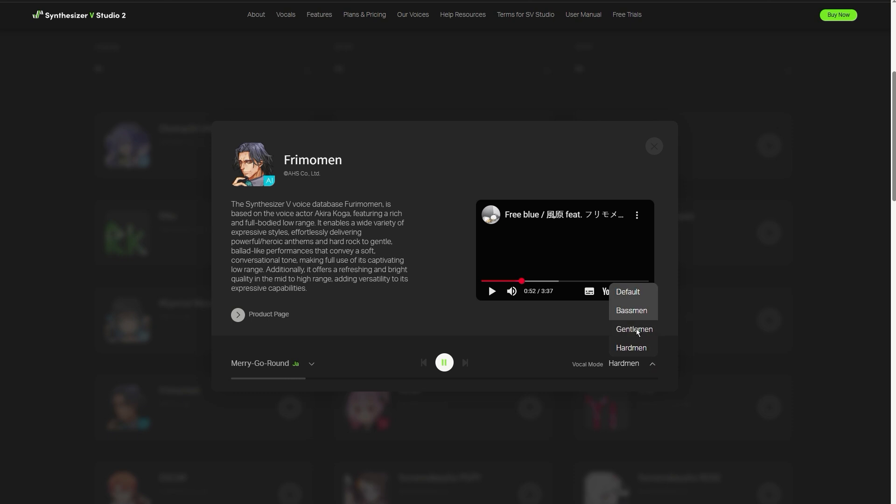
left_click(635, 311)
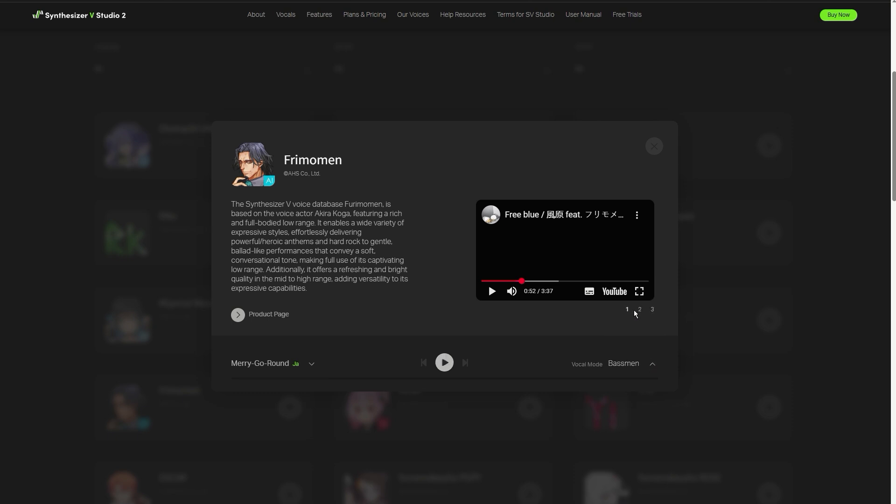
left_click(443, 367)
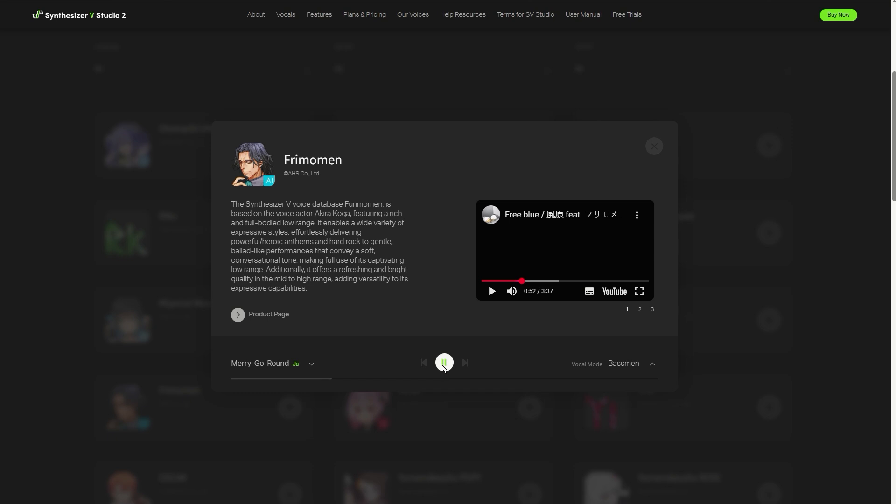
left_click(645, 366)
left_click(630, 337)
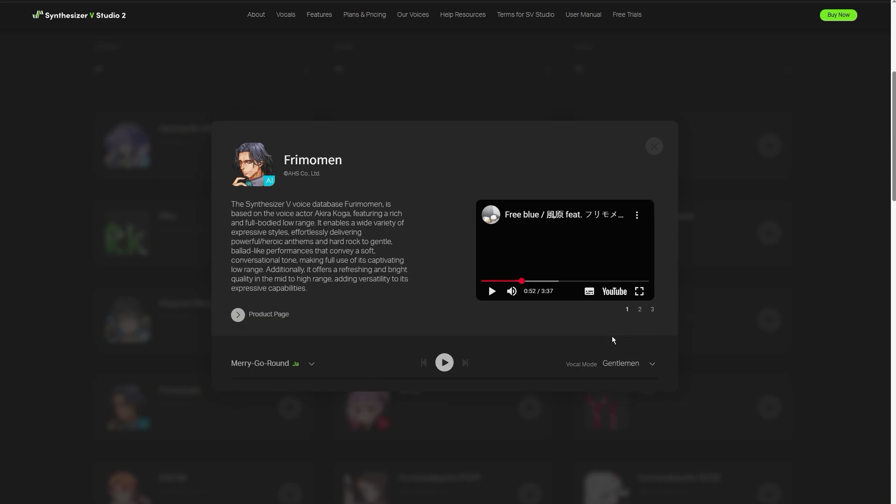
left_click(443, 364)
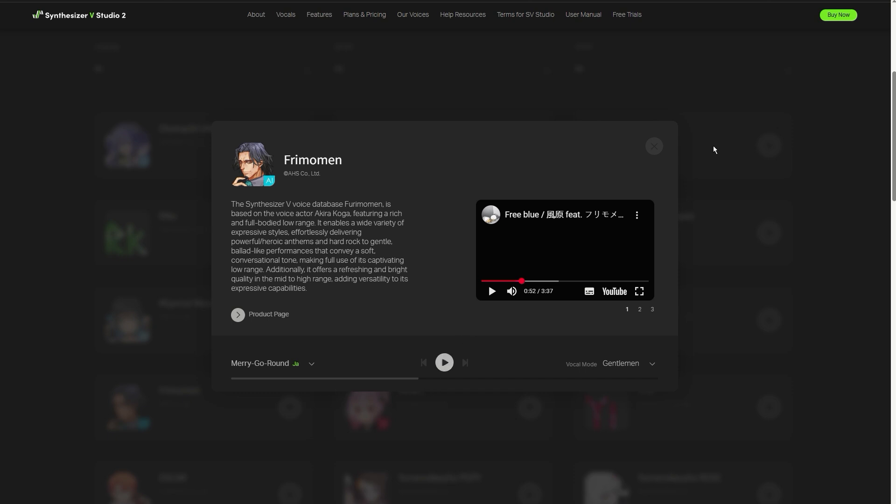
left_click_drag(893, 147, 893, 299)
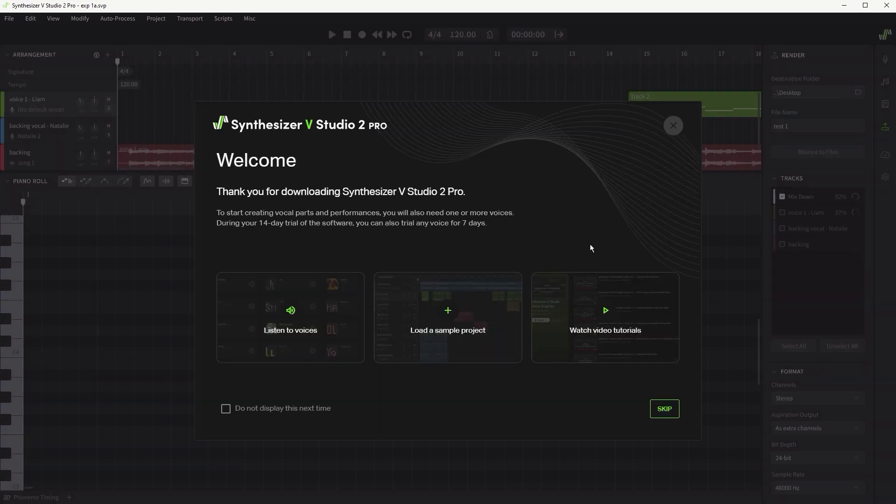
Switch to Synthesizer V Studio 2 Pro, dismiss the welcome screen and play the project from the start
left_click(673, 125)
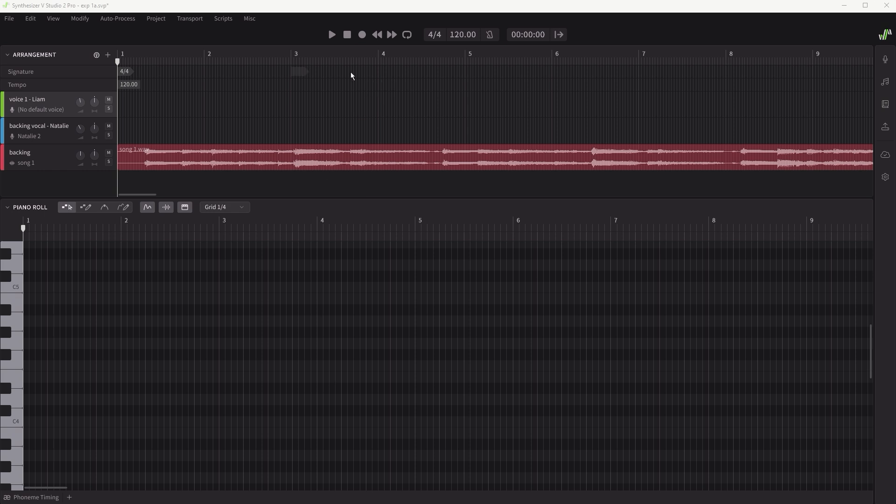
left_click(332, 34)
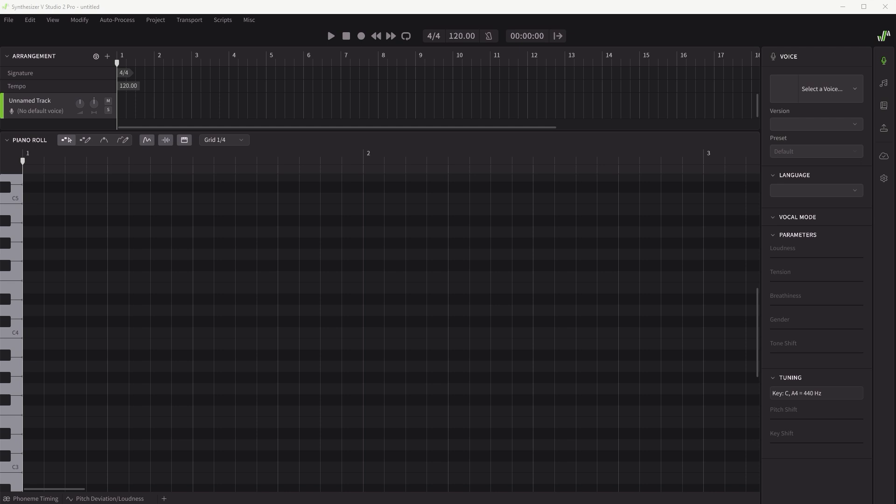
Try to import the song 1 audio file from the Desktop into the untitled project, with all file types shown
left_click(13, 24)
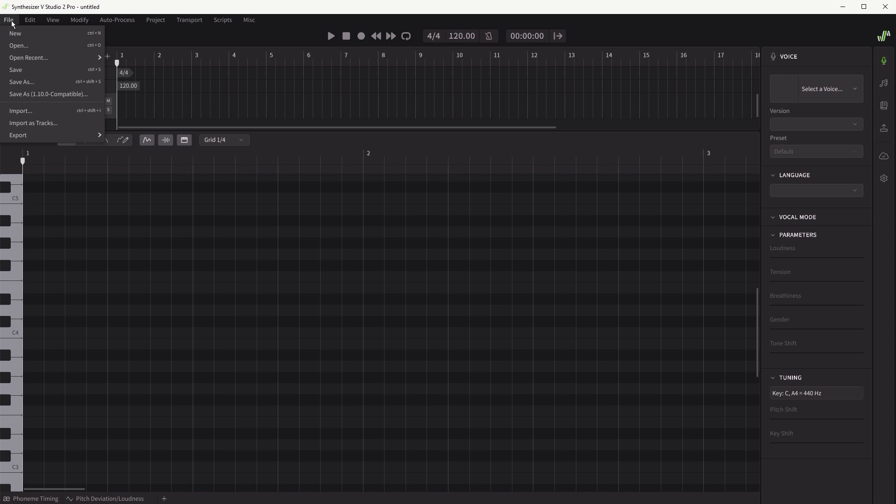
left_click(26, 112)
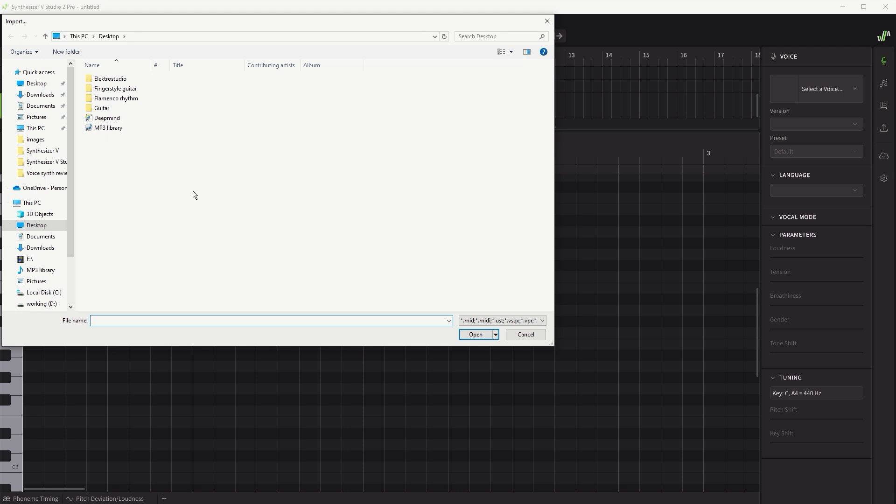
left_click(477, 320)
left_click(477, 336)
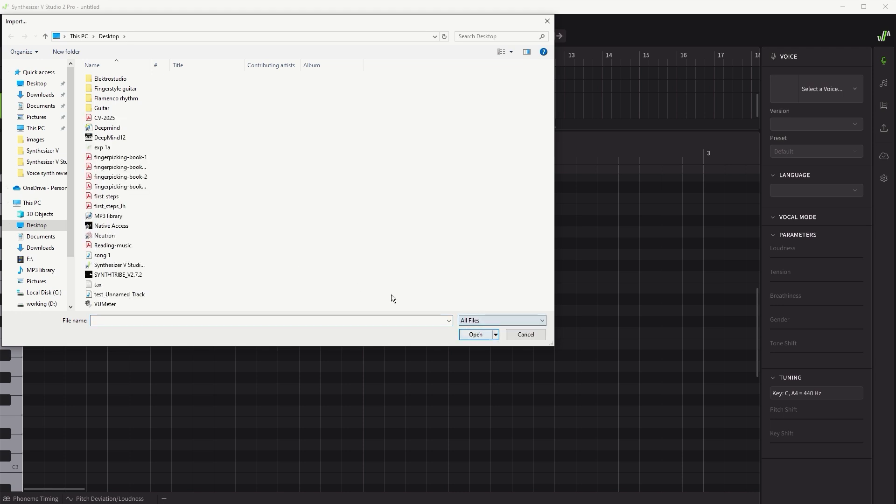
left_click(106, 256)
left_click(468, 336)
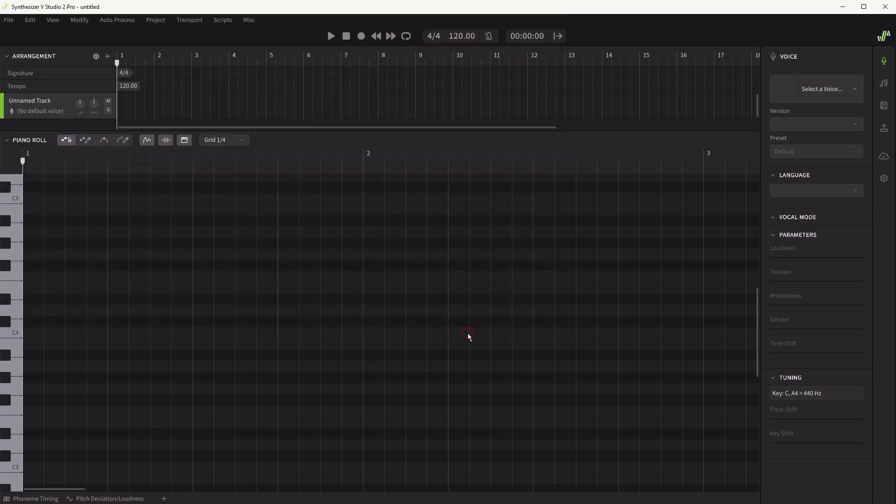
left_click(513, 286)
Try to import song 1 from the Desktop as tracks, with all file types shown
left_click(11, 20)
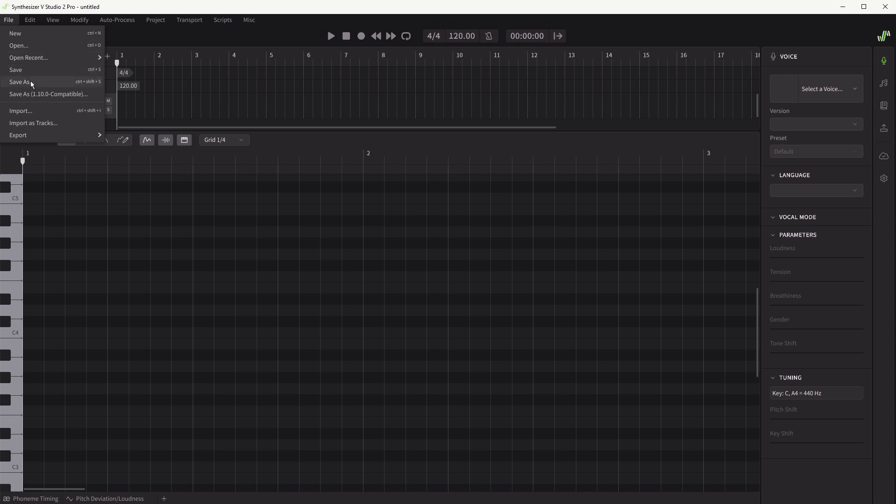
left_click(31, 123)
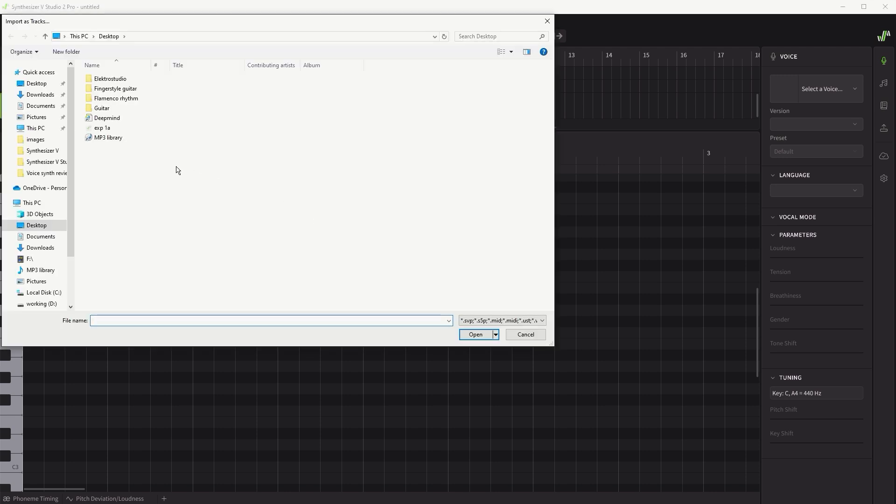
left_click(480, 327)
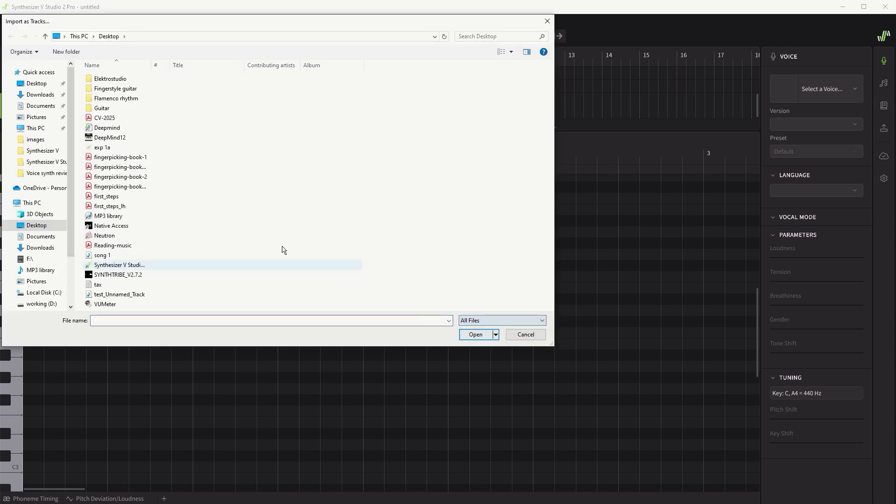
left_click(101, 255)
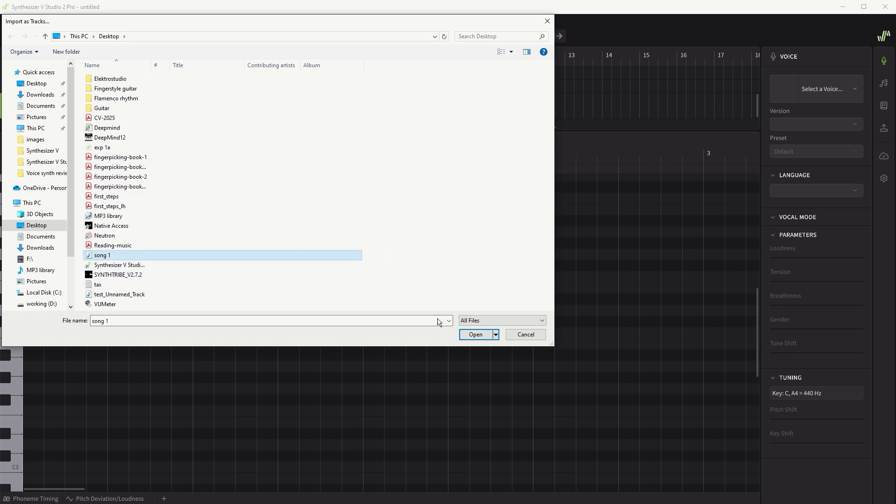
left_click(480, 337)
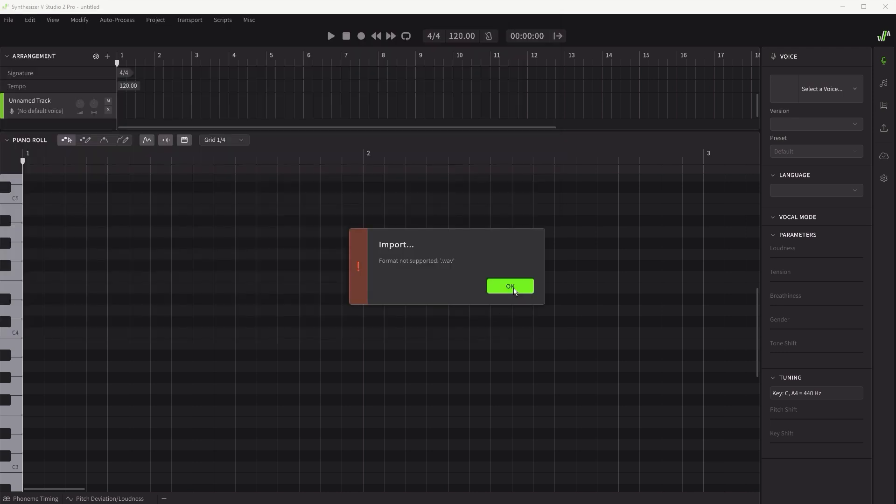
left_click(510, 286)
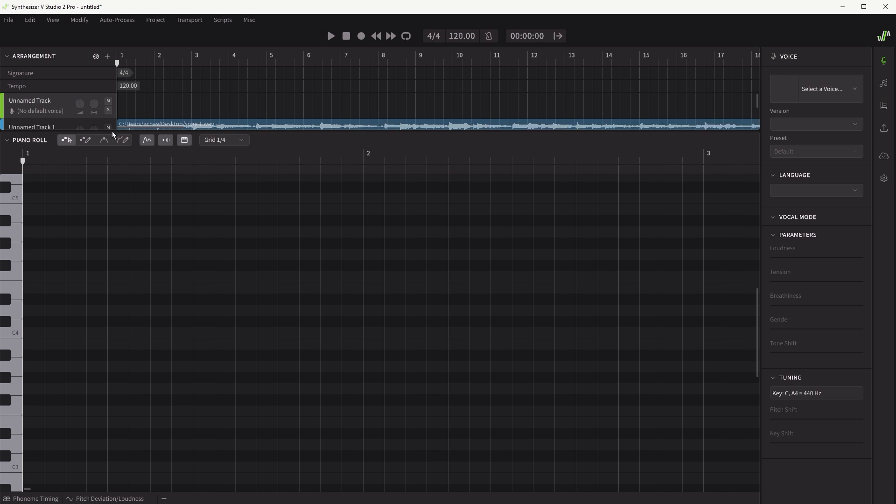
Enlarge the arrangement area to show both tracks and audition the song near bars 14 and 15, leaving the playhead just before bar 15
left_click_drag(113, 133, 113, 157)
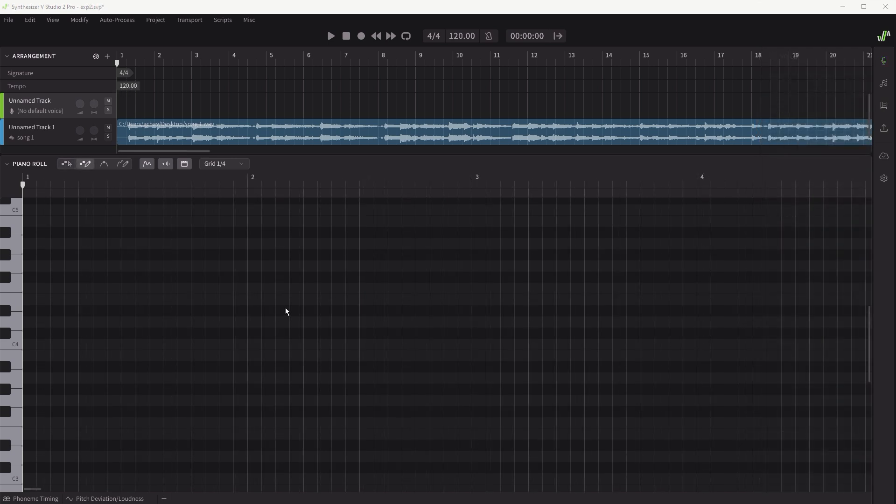
left_click(601, 54)
key("space")
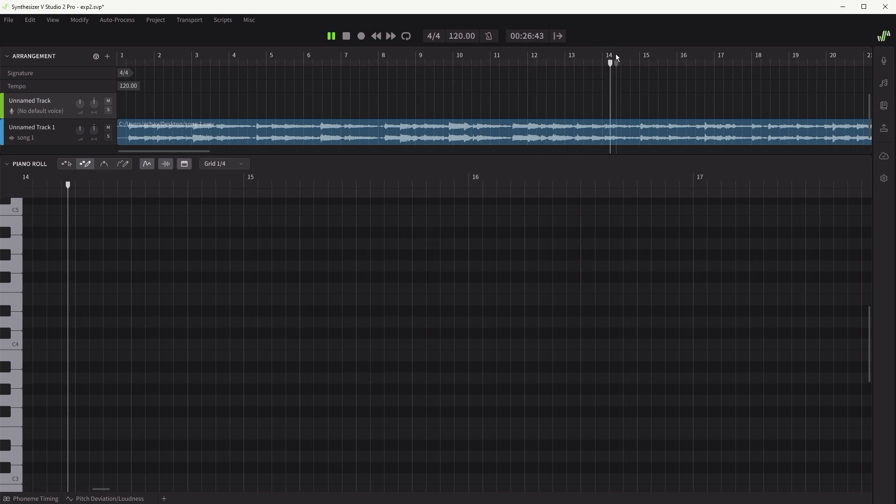
left_click(639, 56)
key("space")
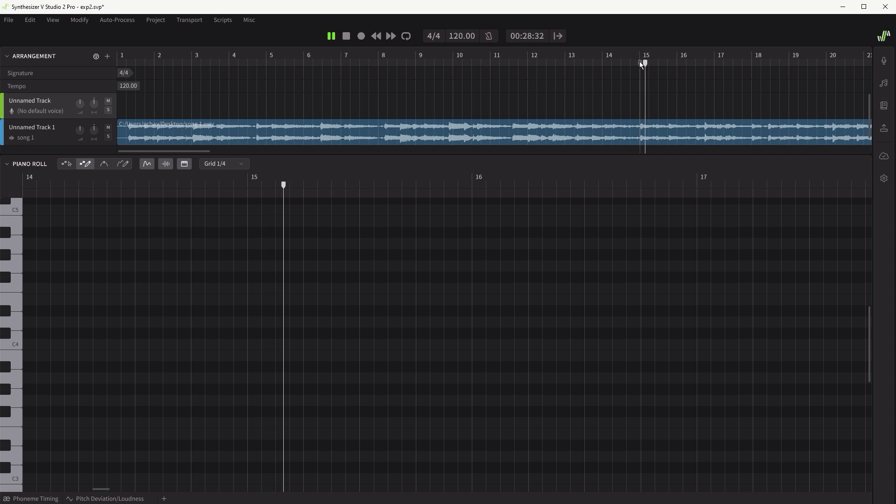
key("space")
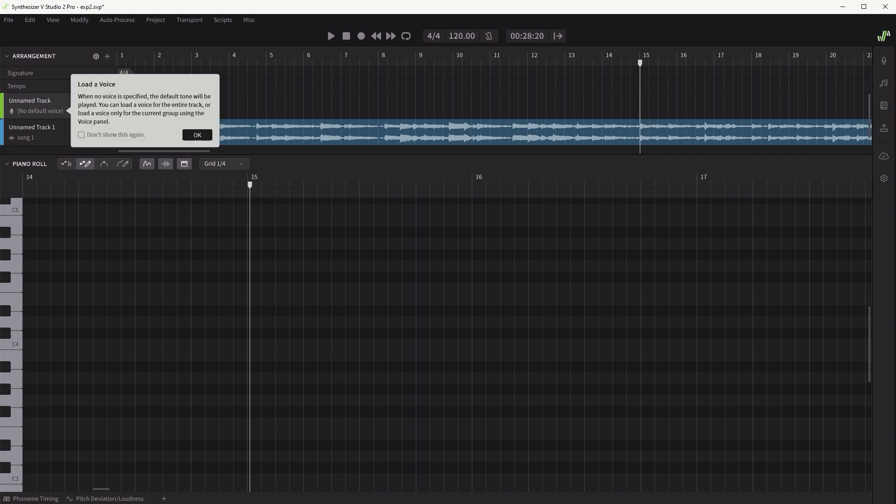
Draw four consecutive notes F4, E4, C#4 and D4 on the voice track, starting at bar 15
left_click(15, 283)
mouse_move(251, 287)
left_mouse_down()
mouse_move(528, 289)
mouse_move(479, 287)
mouse_move(478, 299)
mouse_move(641, 302)
left_mouse_up()
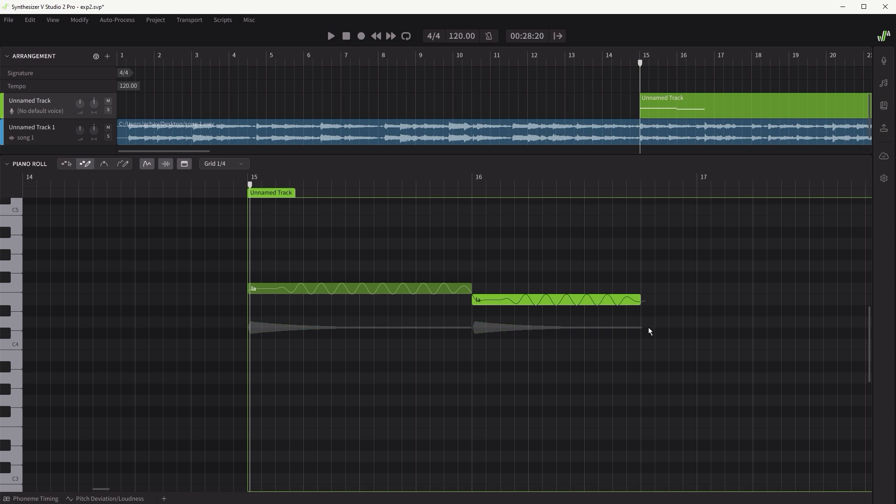
mouse_move(642, 333)
left_mouse_down()
mouse_move(804, 335)
mouse_move(830, 321)
mouse_move(864, 321)
left_mouse_up()
Play back the melody and refine its notes, extending the first slightly past bar 16, lowering the third to C4 and lengthening the fourth
key("space")
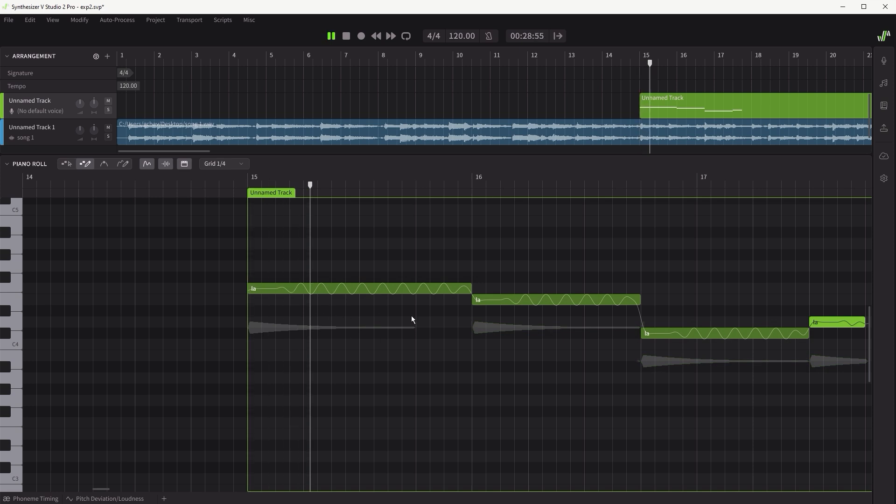
key("space")
left_click_drag(474, 302, 497, 290)
left_click(471, 292)
key("space")
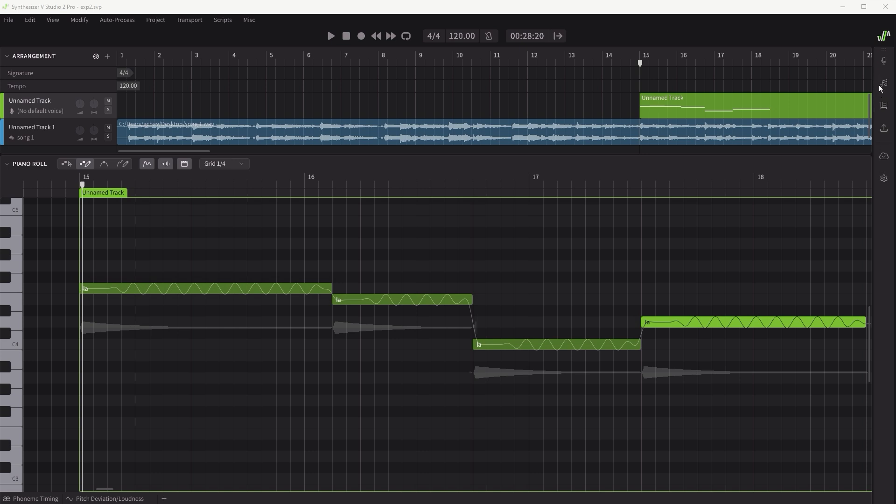
Open the voice choices for the vocal track, go to voice management and look through the owned products
left_click(884, 61)
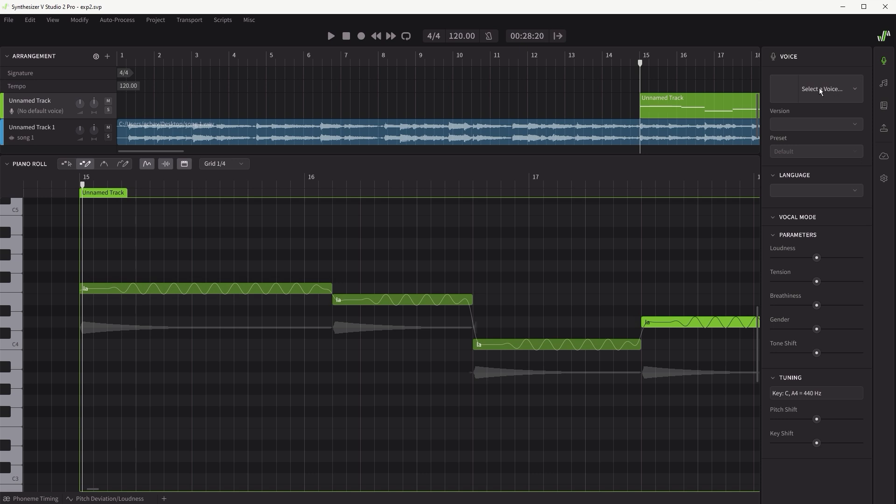
left_click(854, 90)
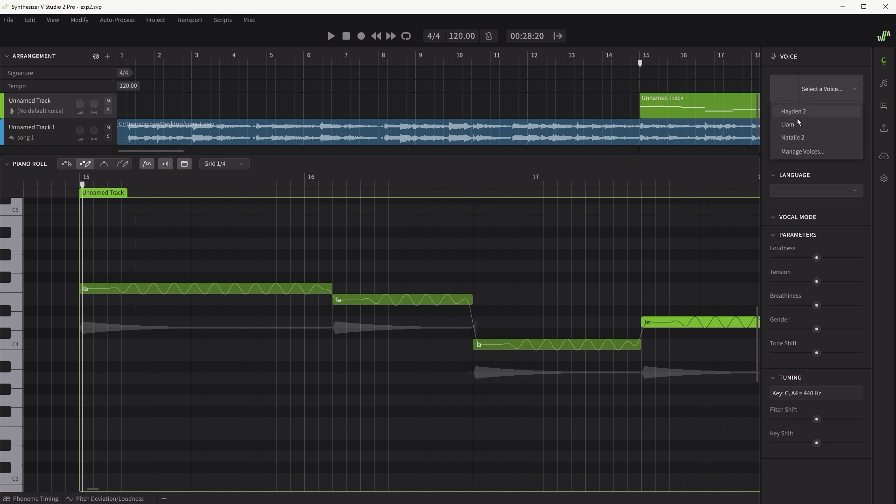
left_click(793, 151)
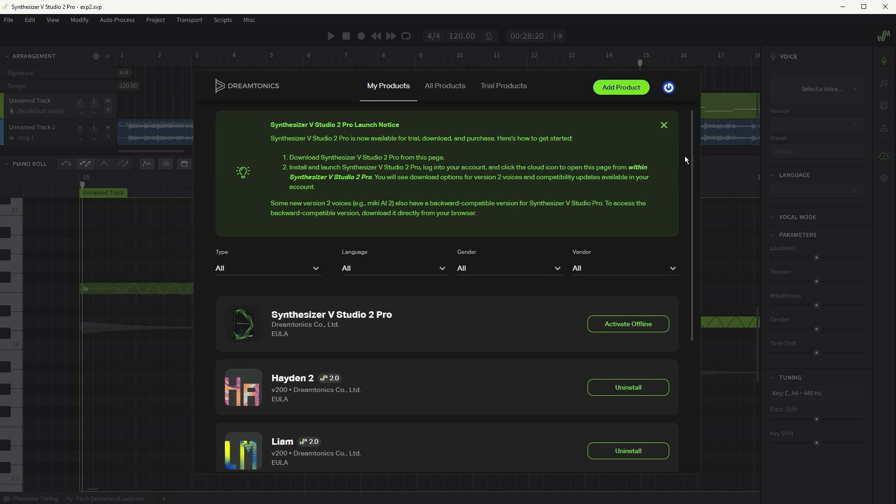
scroll(692, 161, "down", 5)
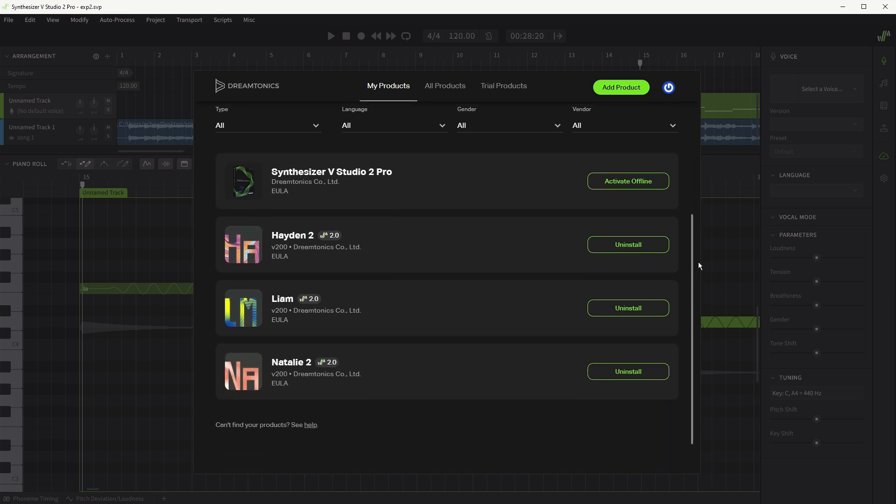
Switch the voice management view to the catalogue of all products and look through its first page
scroll(699, 263, "up", 5)
left_click(444, 88)
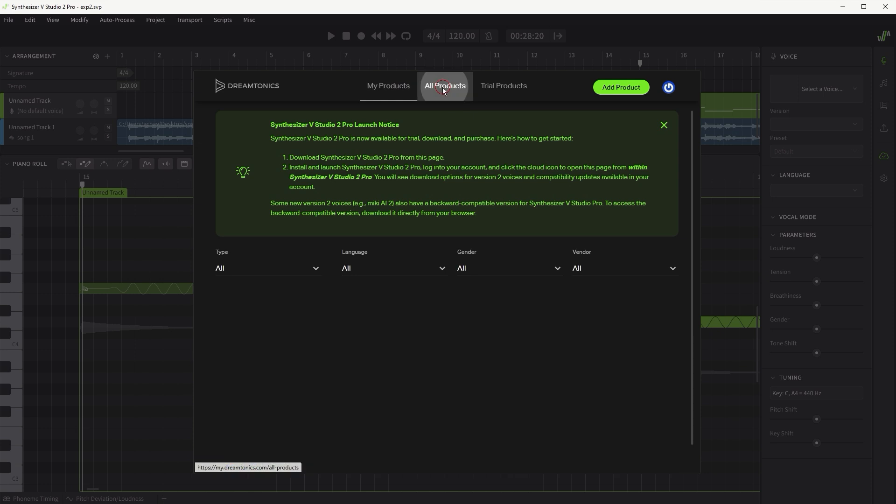
left_click_drag(691, 186, 691, 384)
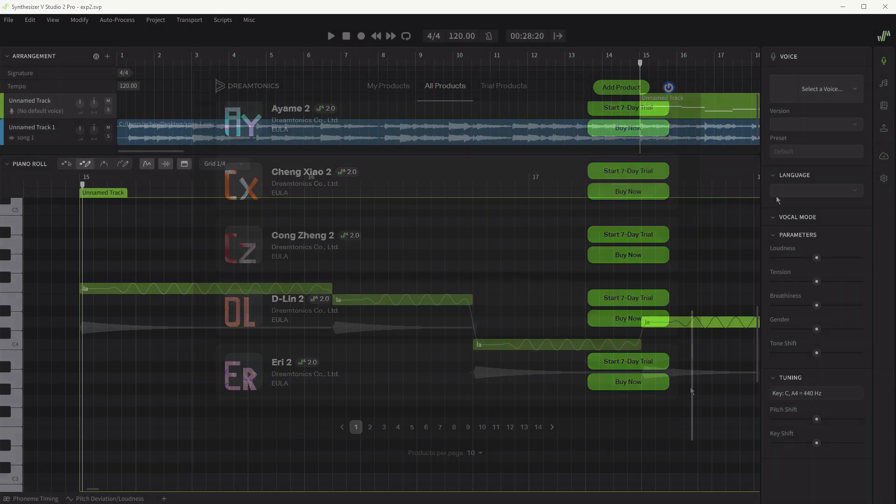
Assign the Liam voice to the vocal track
left_click(856, 87)
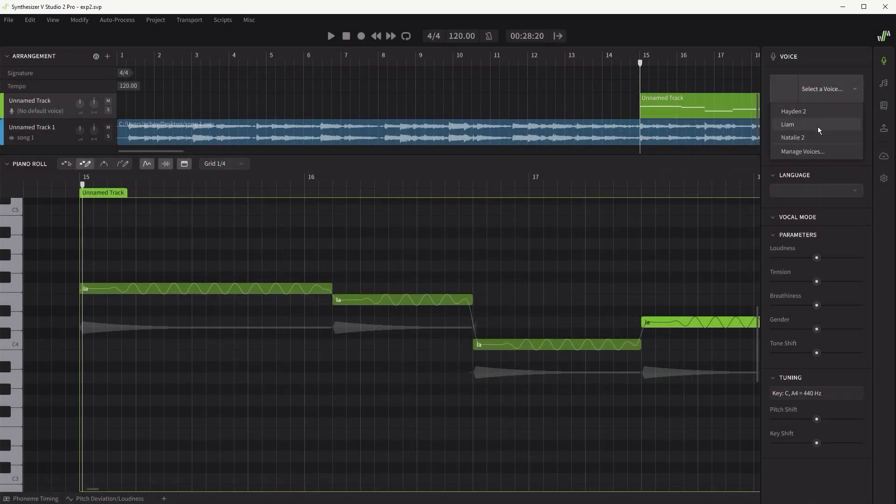
left_click(783, 124)
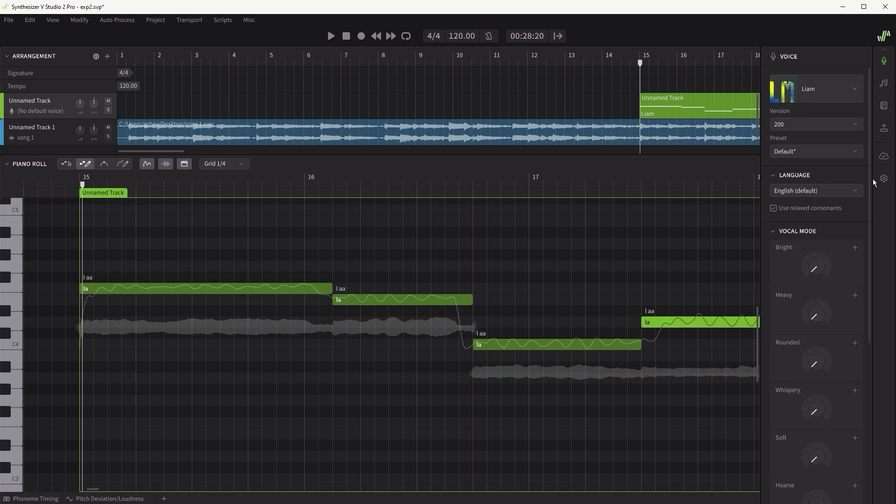
mouse_move(869, 178)
left_mouse_down()
mouse_move(860, 351)
mouse_move(864, 173)
left_mouse_up()
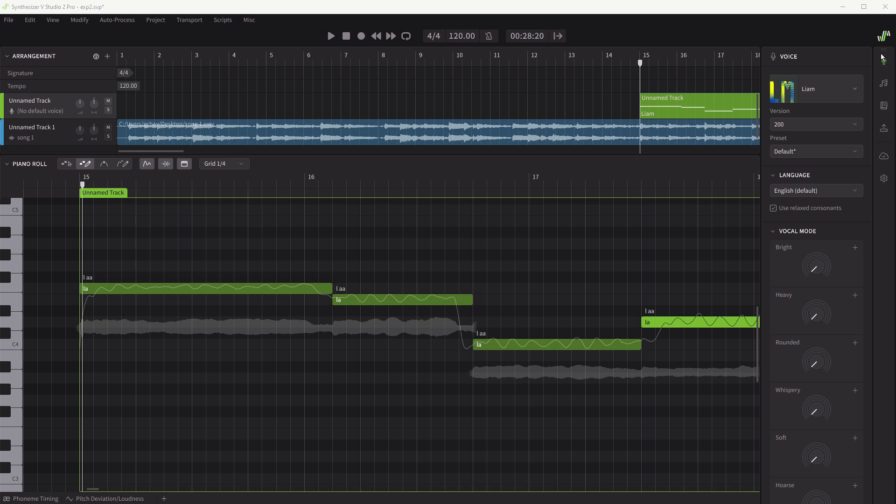
Show the note, dictionary and render settings alongside the voice settings
left_click(884, 84)
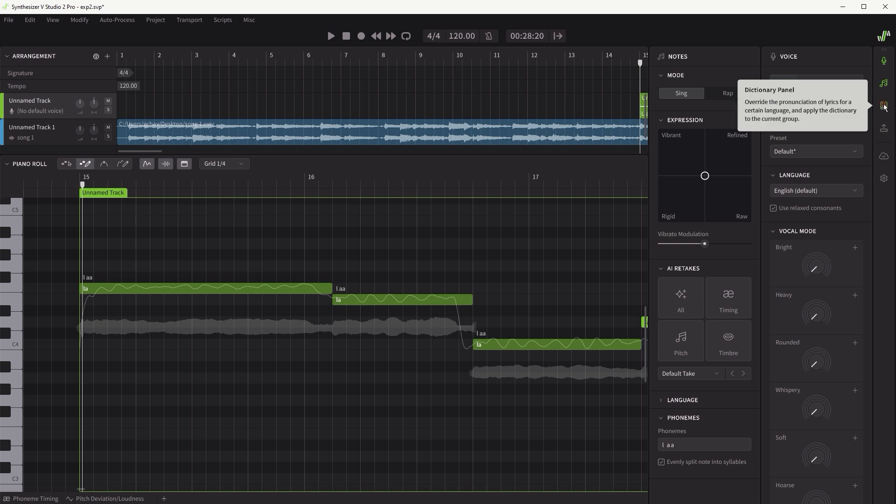
left_click(883, 105)
left_click(884, 129)
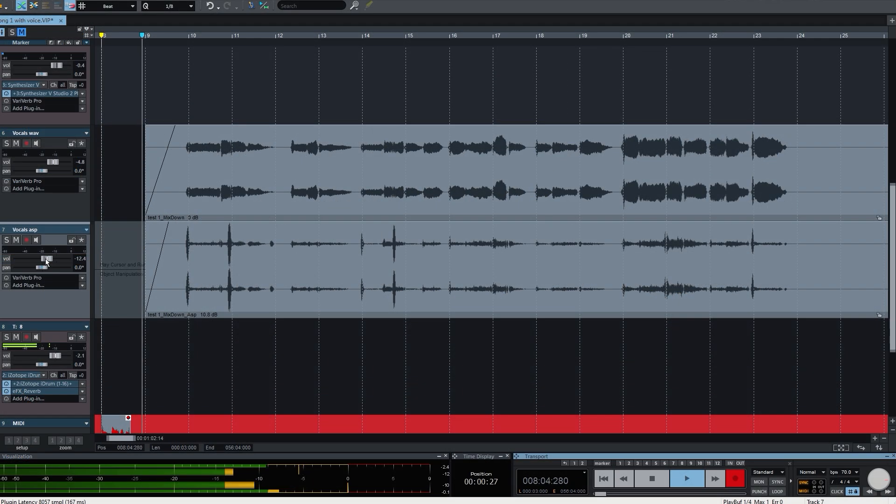
In the DAW project, compare the vocal layers during playback, leaving Vocals wav off and Vocals asp at about -15.5 dB, and stop playback
left_click_drag(47, 258, 4, 264)
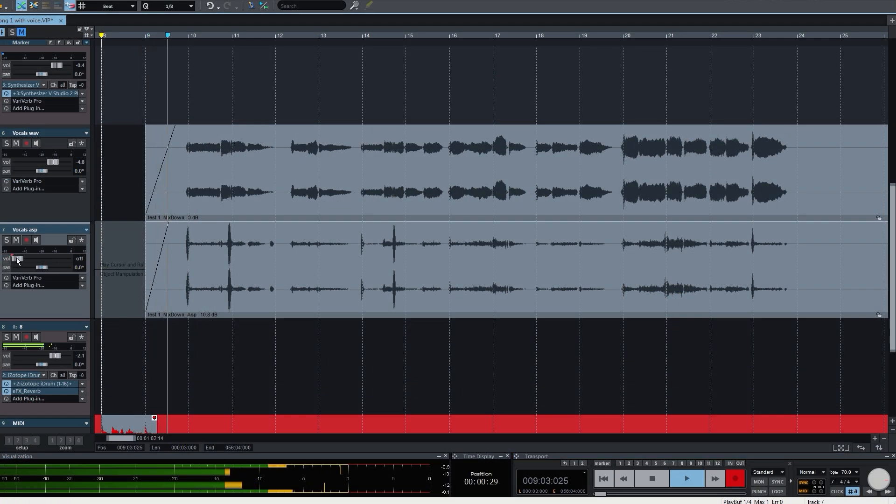
left_click_drag(20, 261, 49, 271)
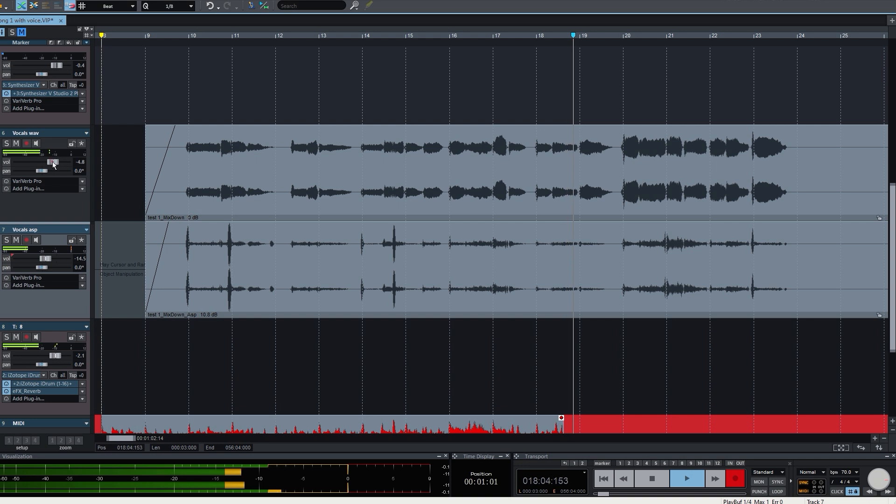
left_click_drag(53, 163, 17, 163)
left_click_drag(44, 259, 69, 264)
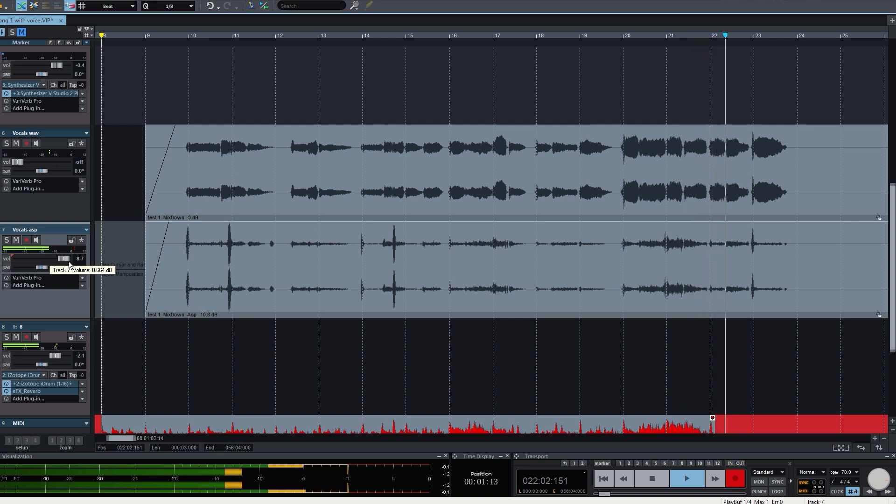
left_click_drag(69, 264, 50, 261)
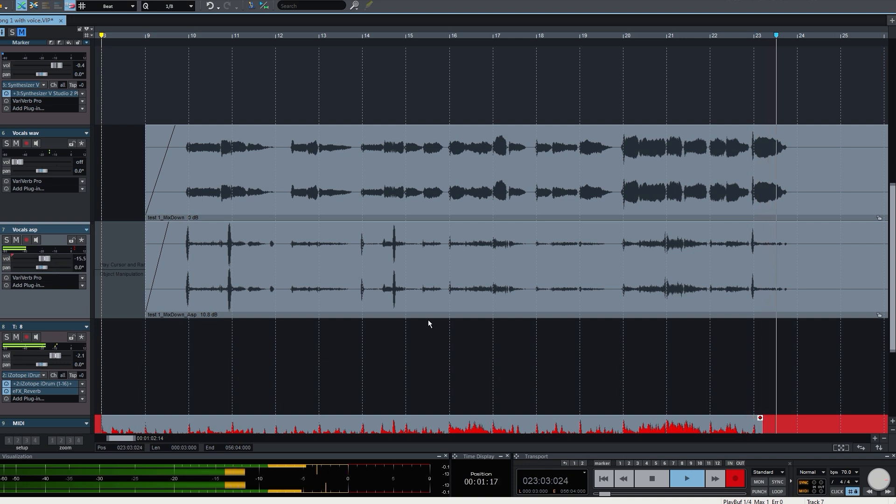
left_click(652, 479)
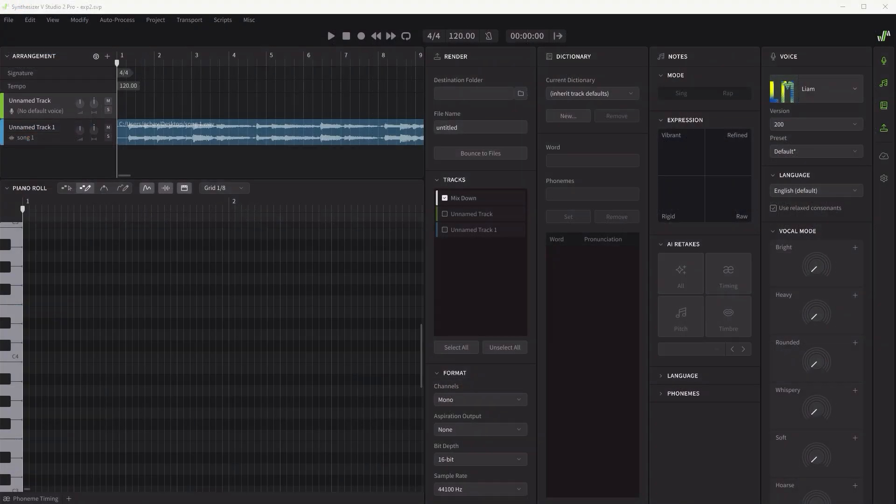
Back in Synthesizer V Studio 2 Pro, hide the render, dictionary, notes and voice settings
left_click(884, 129)
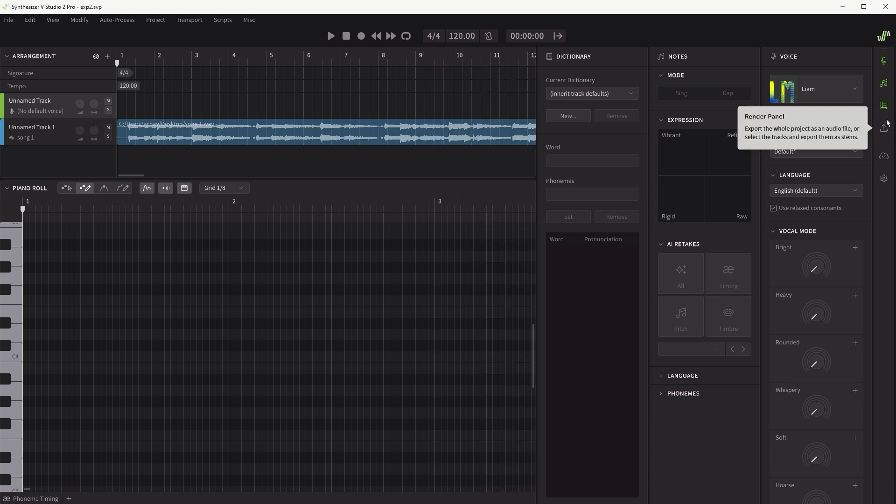
left_click(883, 109)
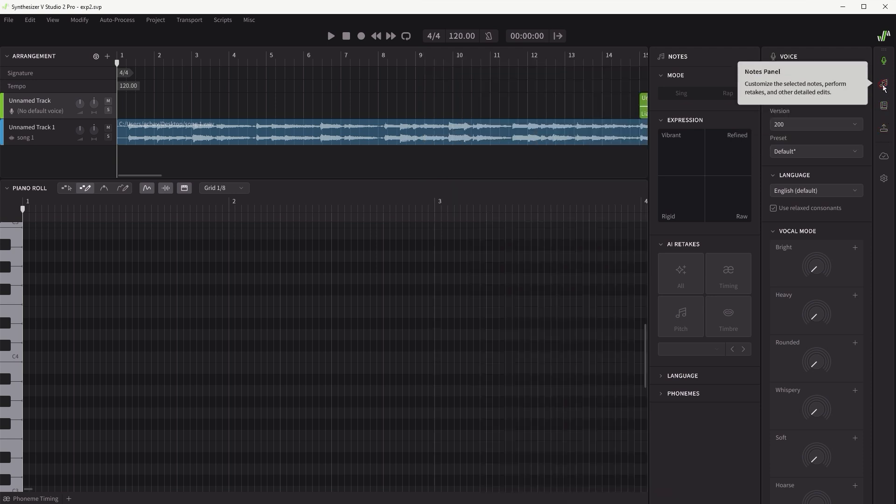
left_click(883, 82)
left_click(884, 65)
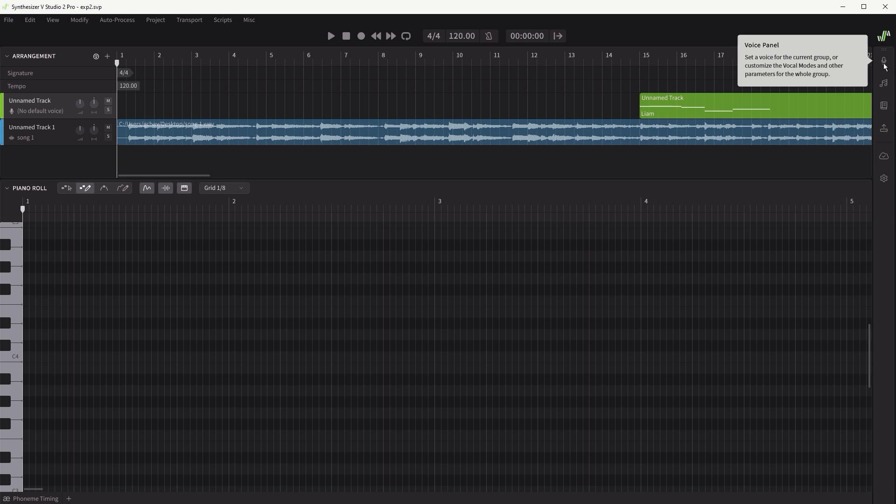
Open product management, look through the owned products and the first two pages of all products, and close it
left_click(883, 158)
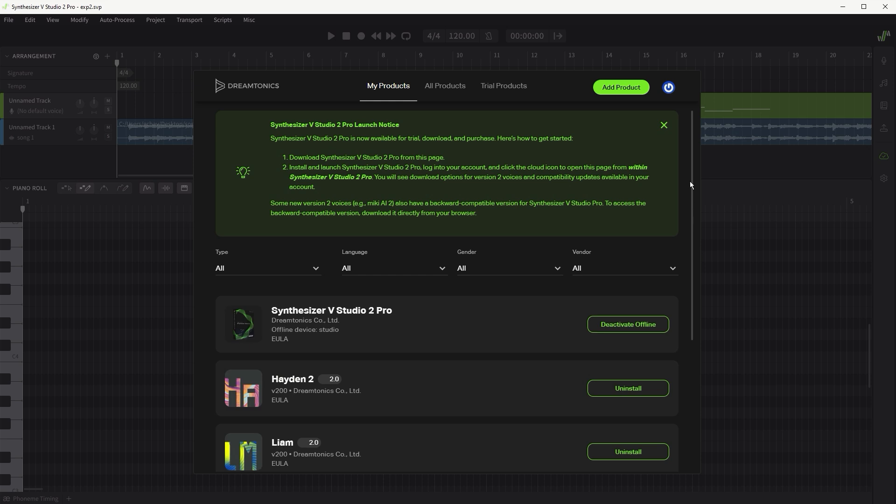
left_click_drag(693, 180, 699, 159)
left_click(430, 84)
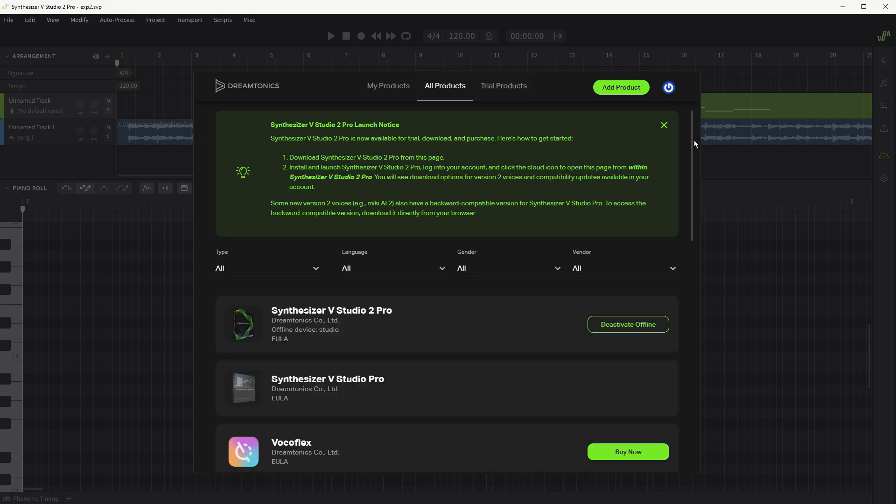
left_click_drag(693, 139, 705, 339)
left_click(369, 432)
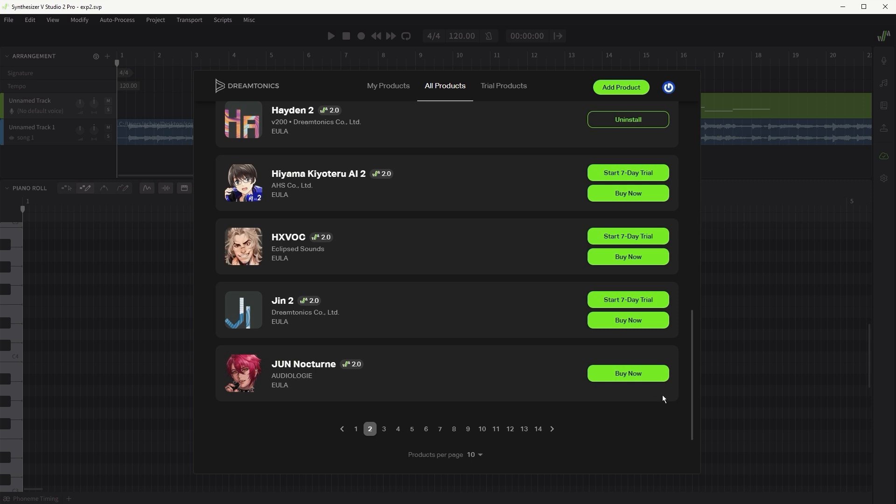
left_click_drag(692, 389, 721, 96)
left_click(783, 73)
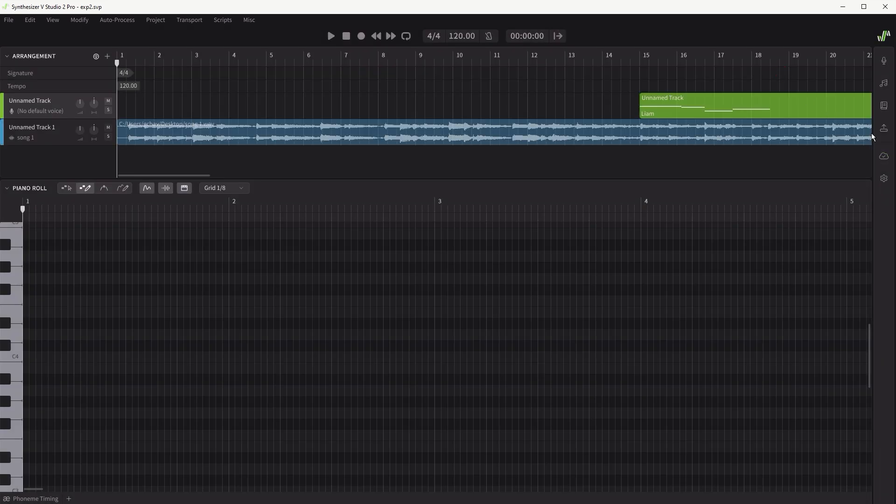
Review the application settings for general, audio and MIDI, editor, recording, rendering and shortcuts, and close them
left_click(883, 179)
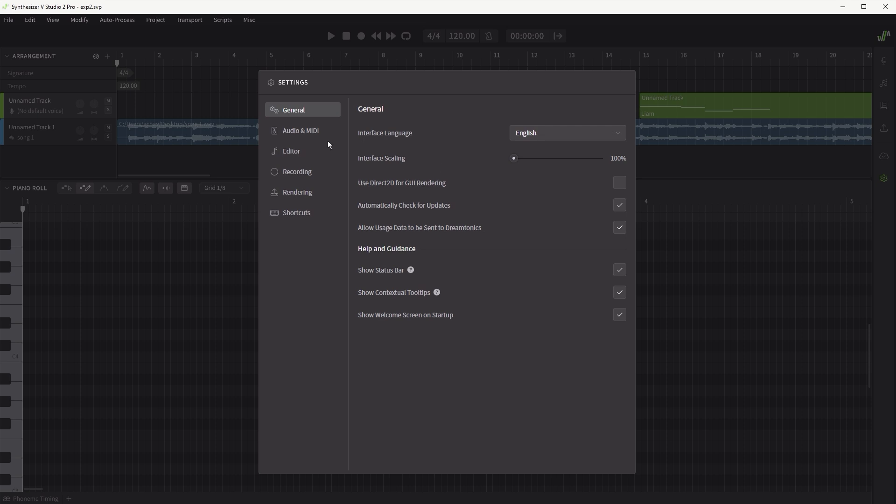
left_click(302, 134)
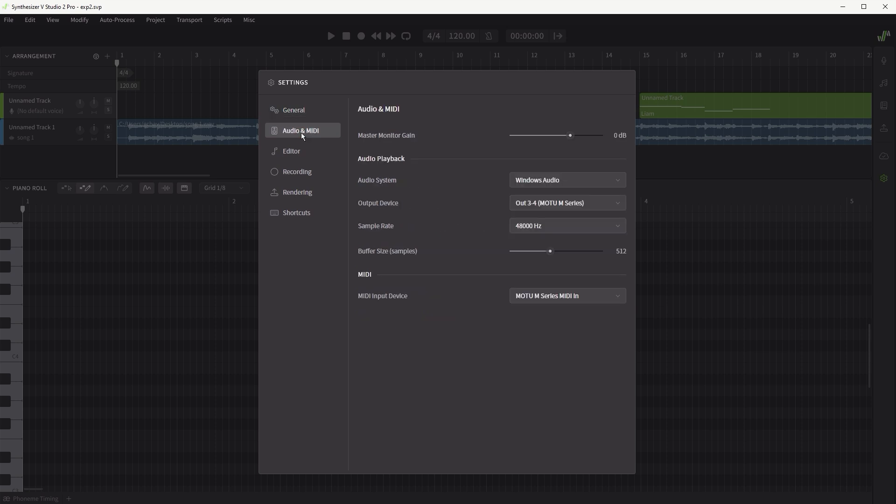
left_click(297, 154)
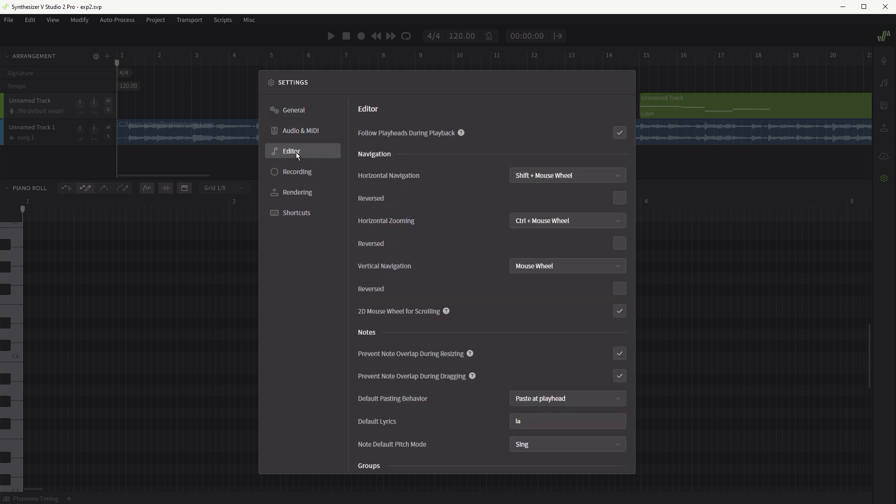
left_click(294, 176)
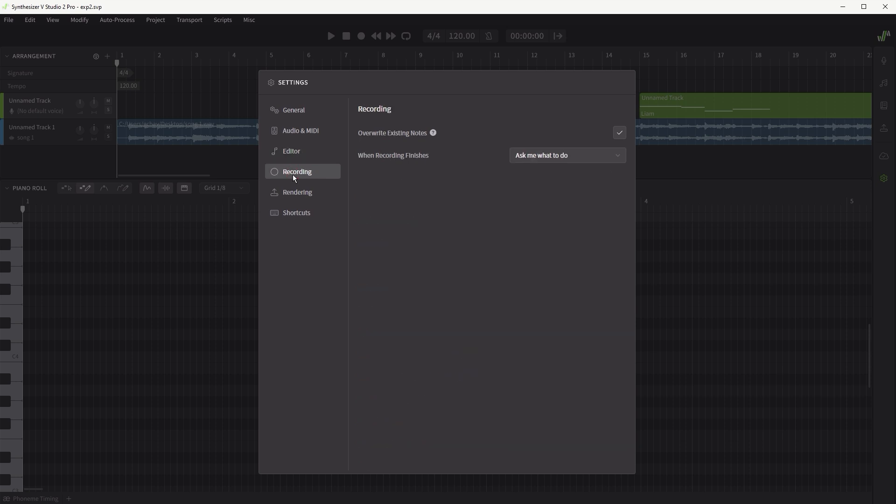
left_click(295, 192)
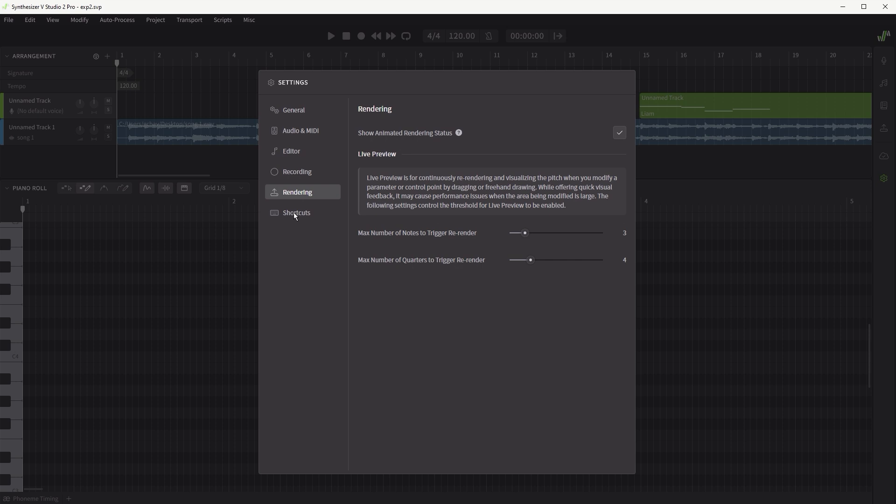
left_click(294, 213)
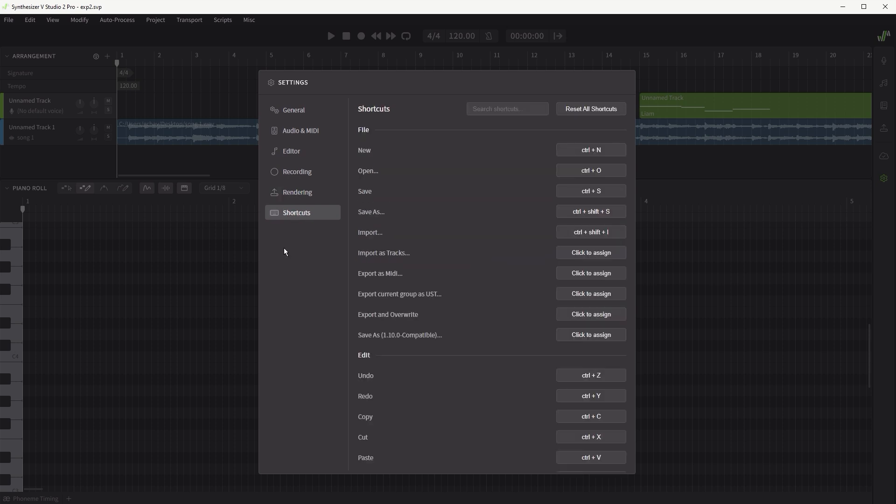
left_click(806, 151)
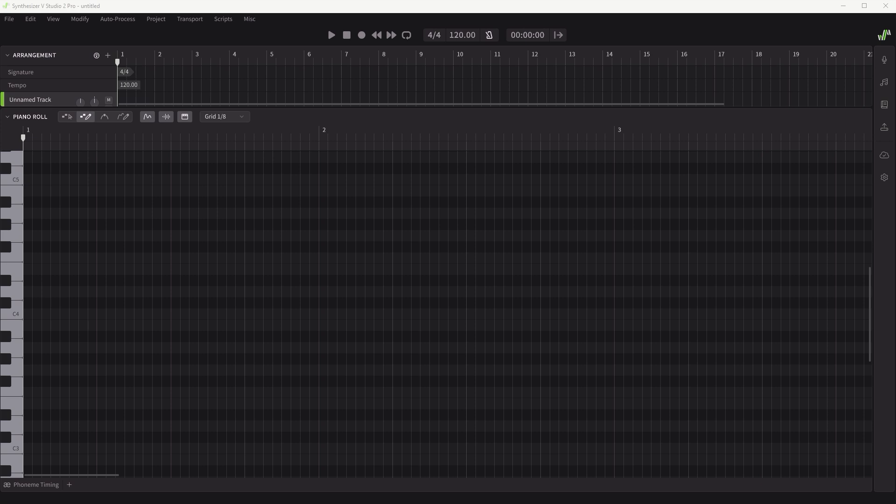
With the metronome on, record the MIDI notes C4, D4, E4, F4 and G4 in the untitled project and apply Smart Quantization
left_click(491, 35)
left_click(492, 34)
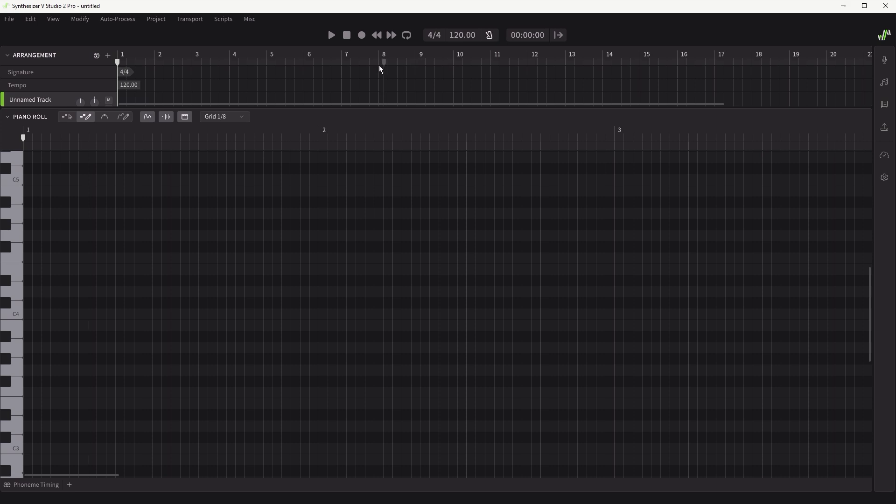
left_click(362, 36)
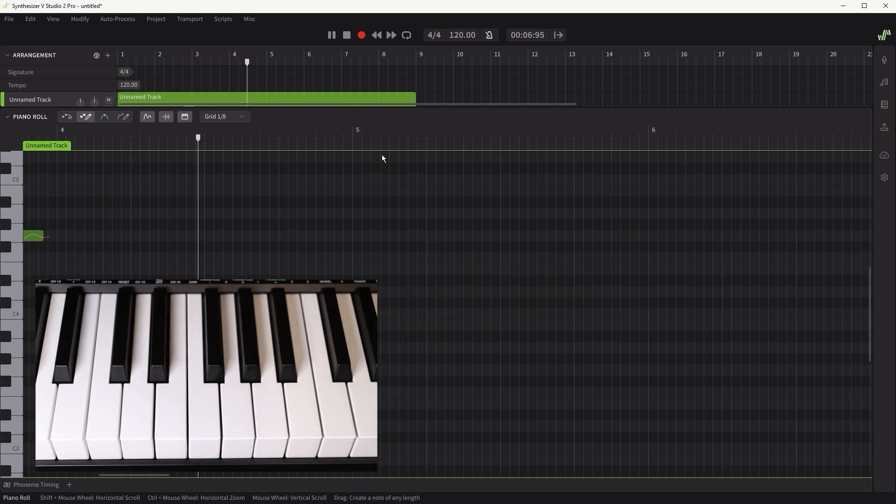
left_click(347, 35)
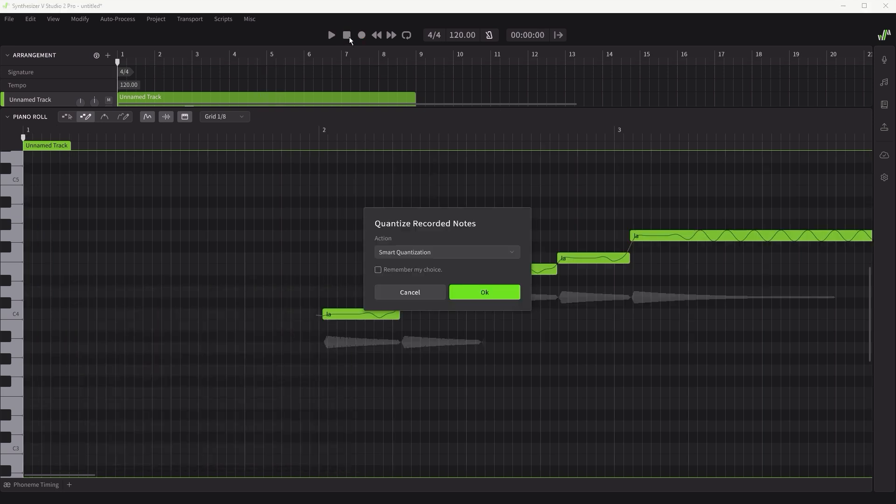
left_click(474, 296)
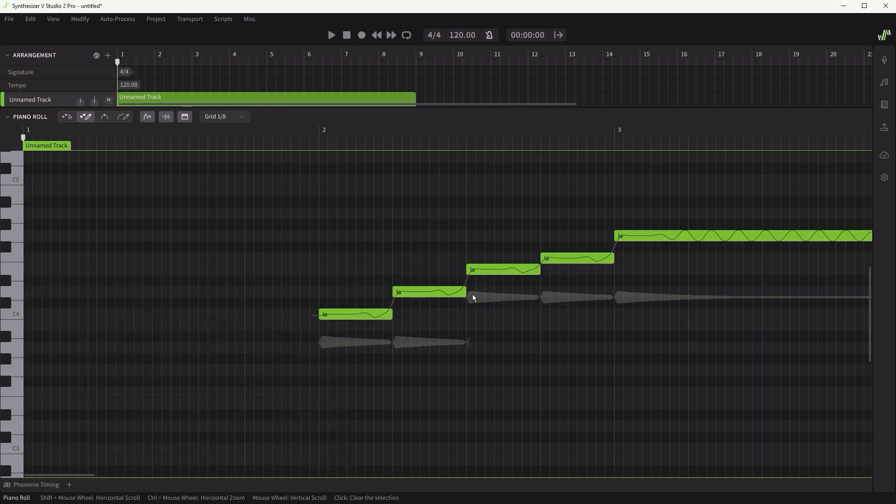
Move all the recorded notes one bar earlier so the melody starts at bar 1
left_click_drag(346, 315, 51, 316)
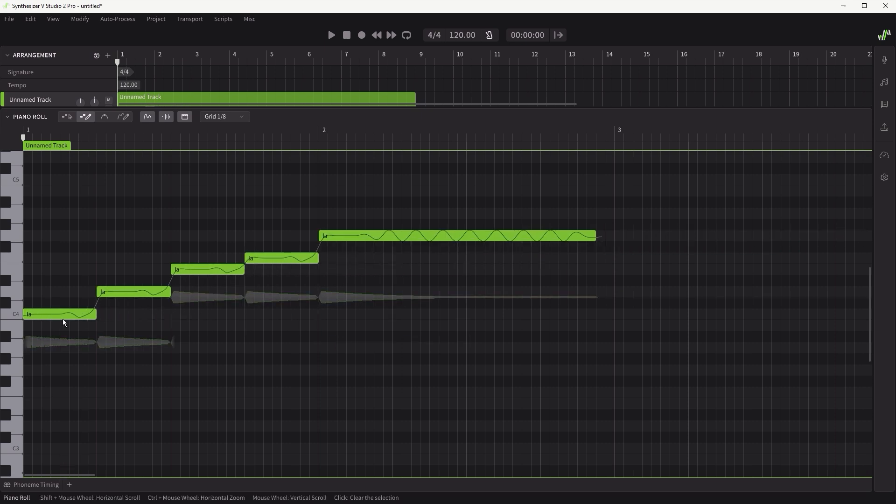
left_click(390, 283)
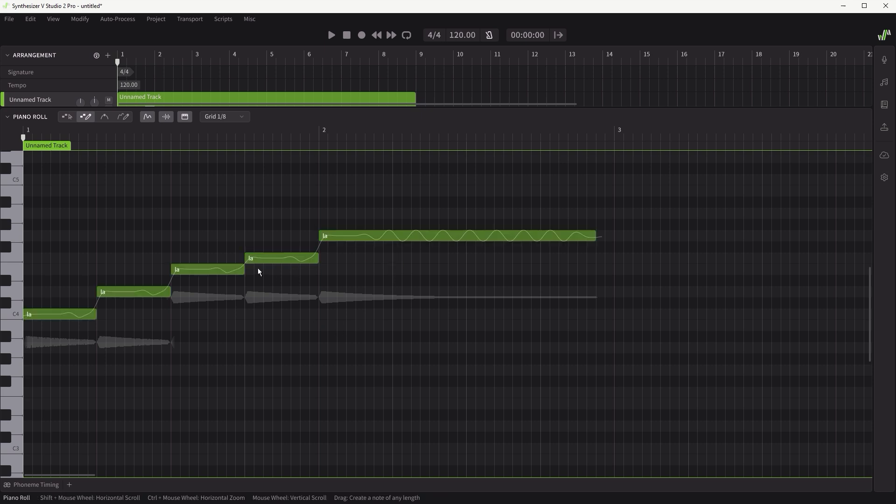
Raise the fourth note to F#4 and shorten the third, fourth and fifth notes of the recorded melody
left_click(304, 260)
mouse_move(303, 259)
left_mouse_down()
mouse_move(305, 315)
mouse_move(301, 247)
left_mouse_up()
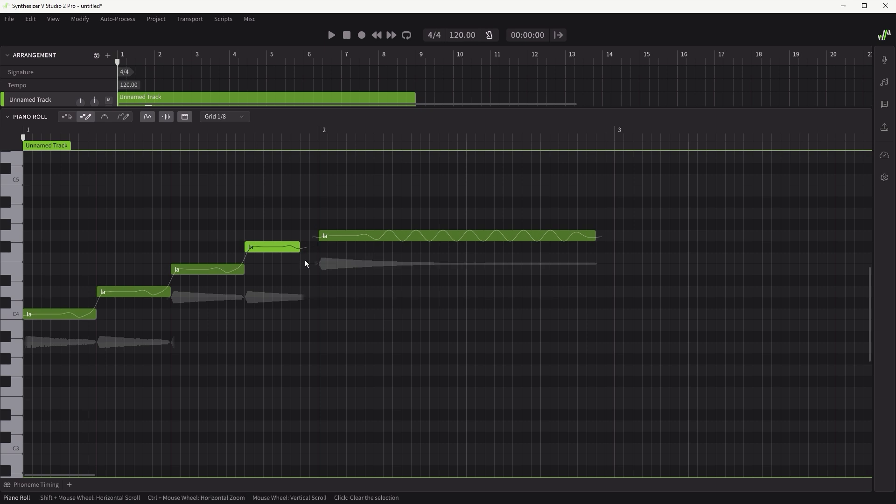
left_click(240, 270)
left_click_drag(239, 273, 235, 272)
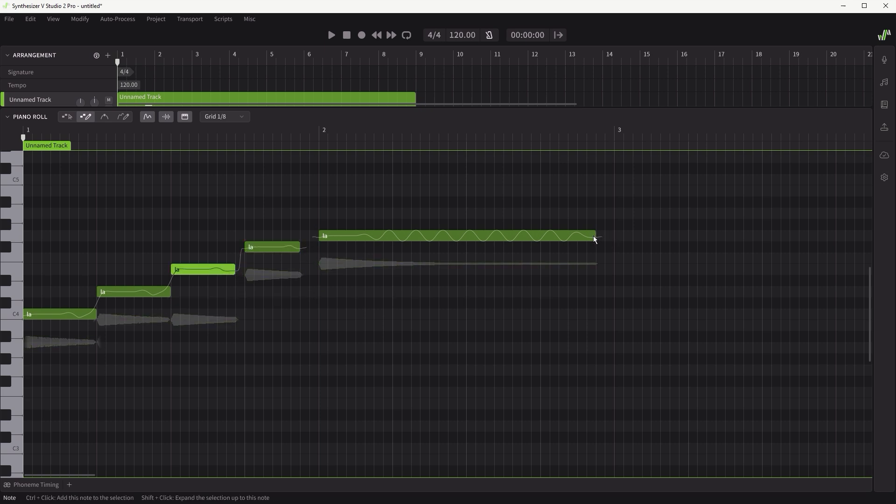
left_click_drag(595, 236, 541, 235)
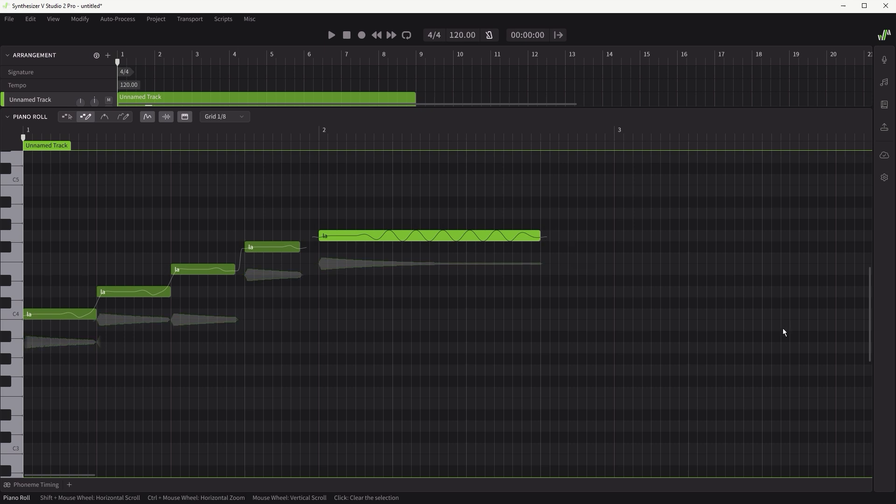
Play back the recorded melody, lower its fourth note to F4 and play the melody again
left_click(332, 36)
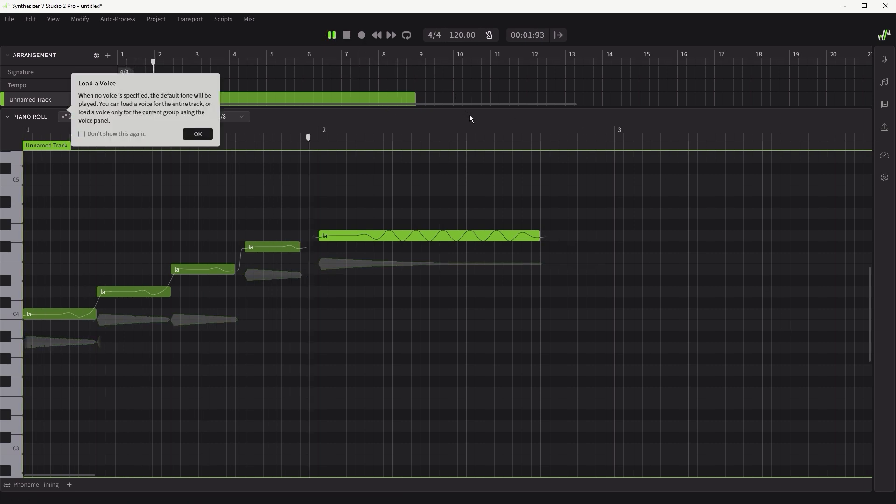
left_click(346, 37)
left_click(268, 248)
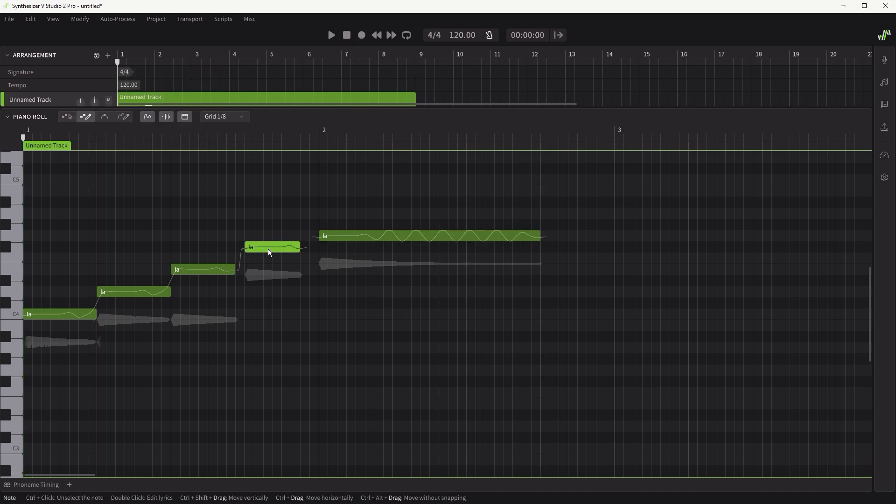
left_click_drag(268, 248, 267, 256)
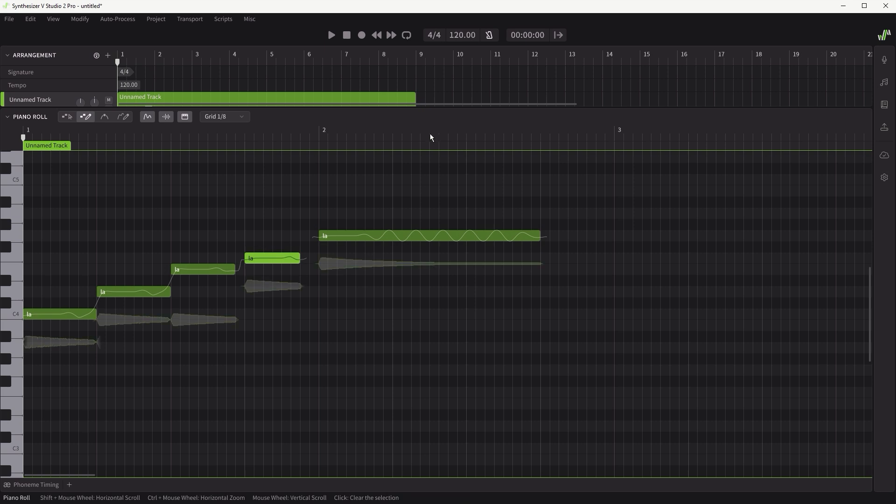
left_click(332, 36)
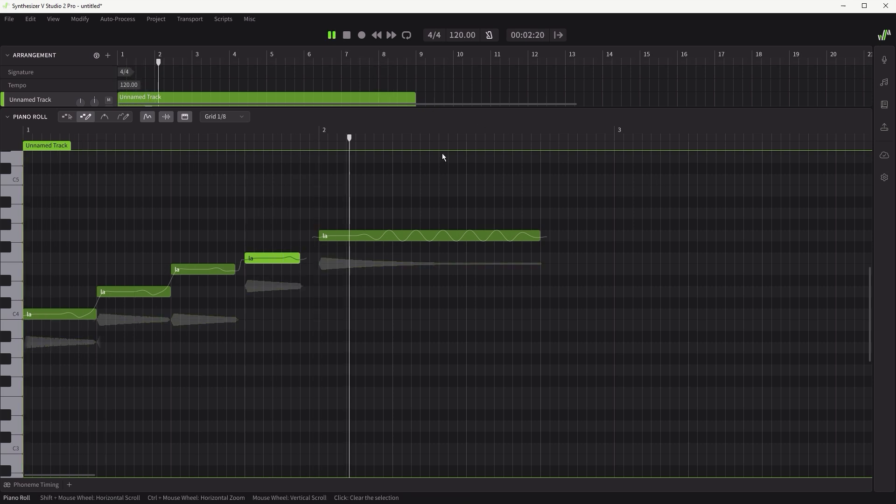
left_click(347, 36)
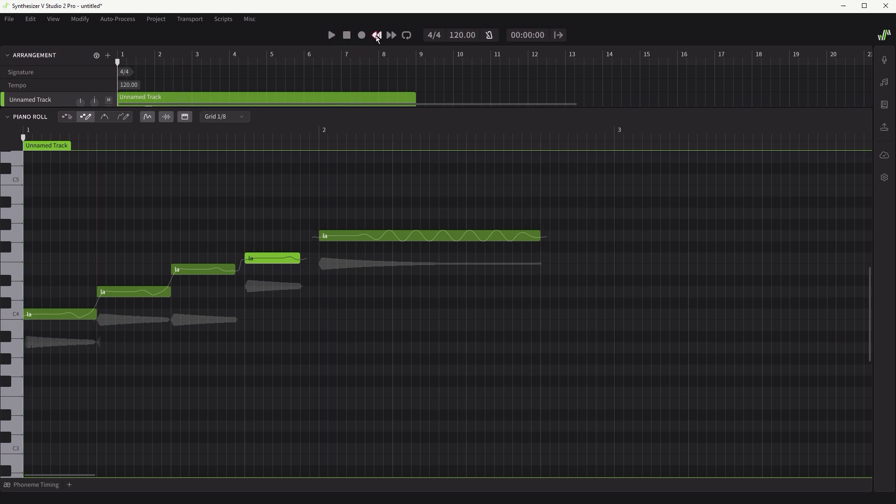
Open the voice settings, load the Hayden 2 voice and play the melody with it
left_click(884, 61)
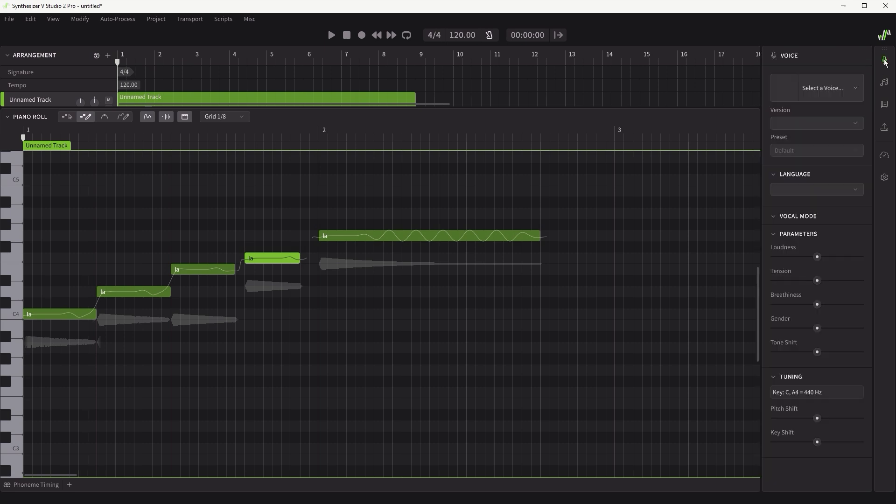
left_click(855, 89)
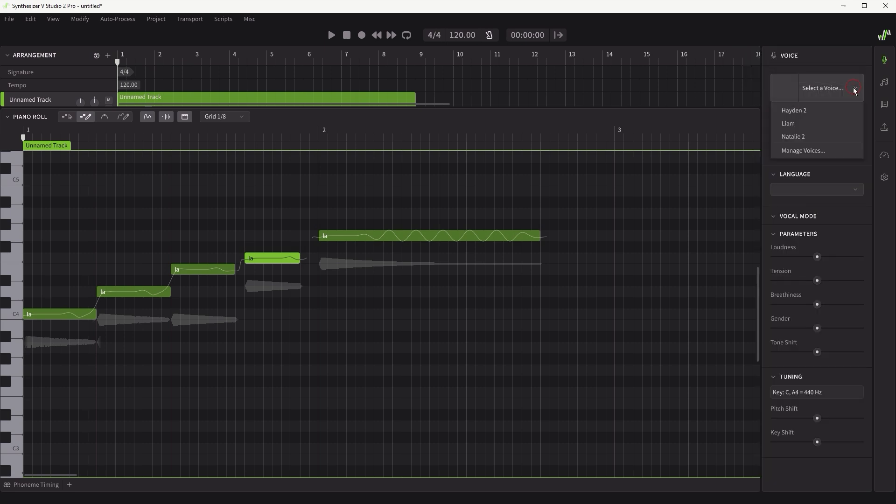
left_click(785, 110)
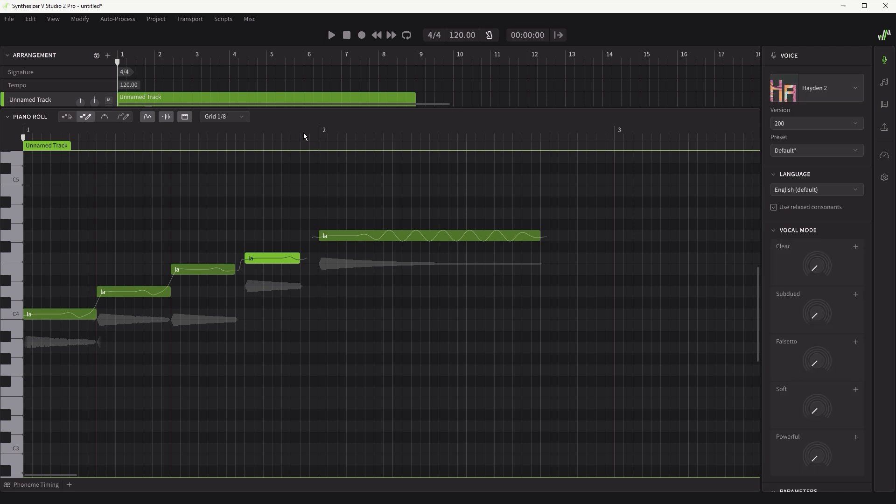
left_click(332, 36)
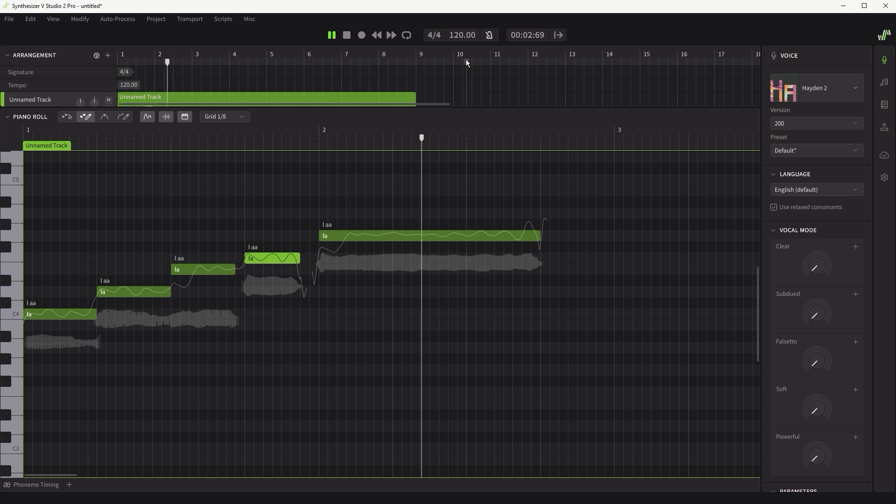
left_click(347, 35)
left_click(347, 36)
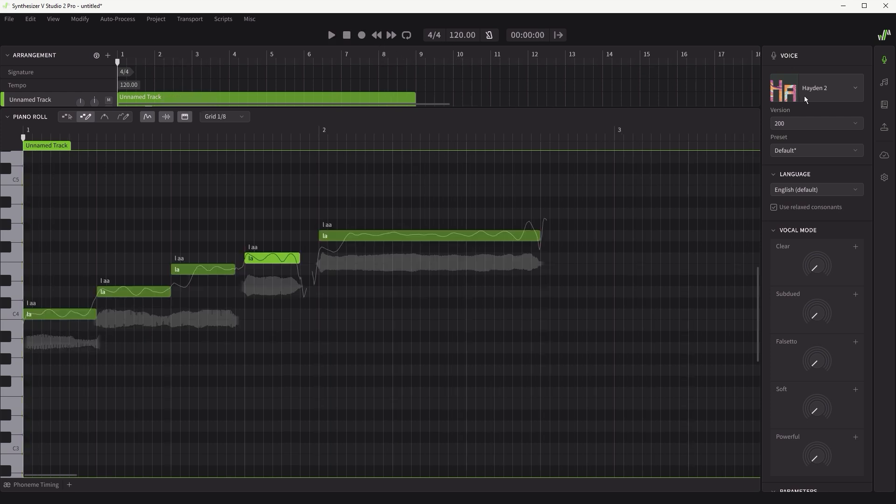
Switch the voice to Liam and play the melody
left_click(853, 86)
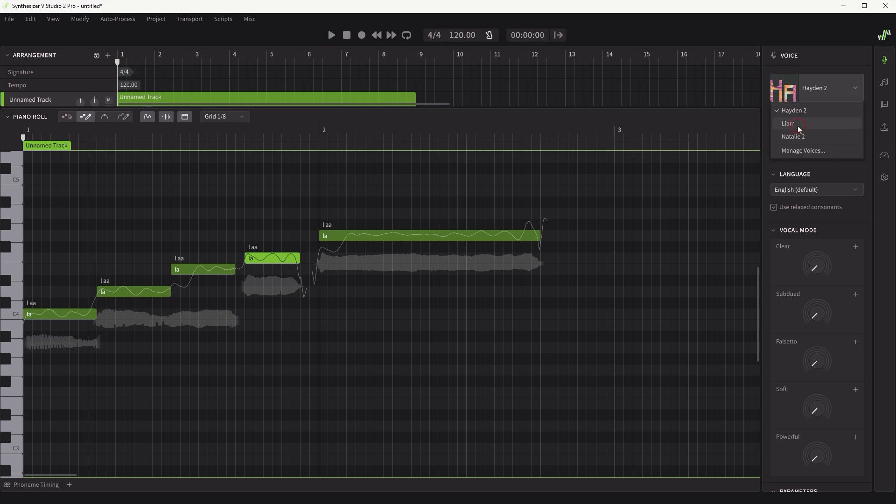
key("Escape")
left_click(332, 36)
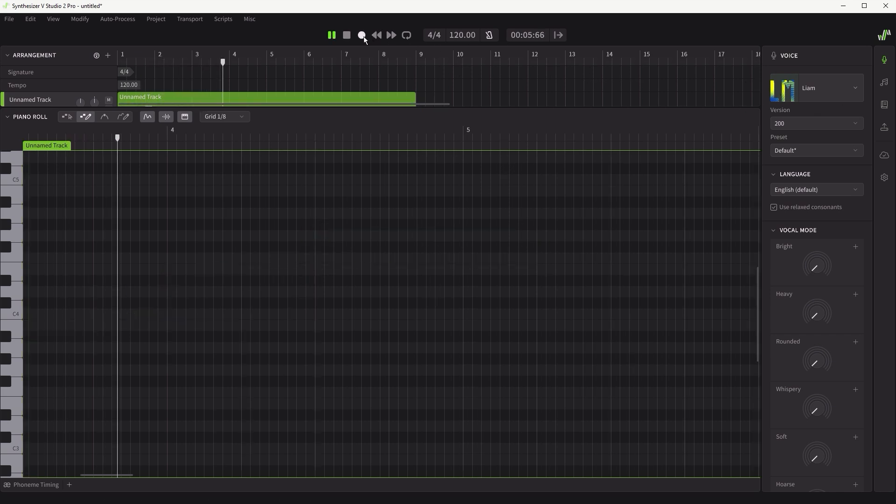
left_click(346, 36)
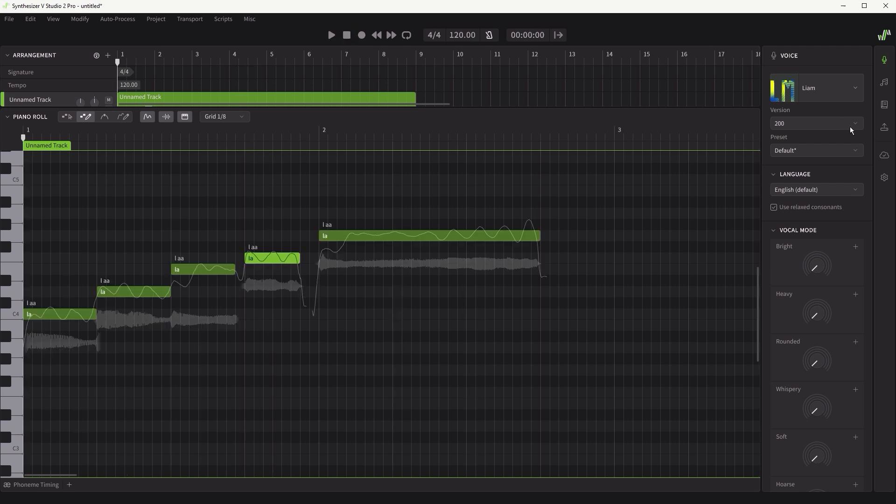
Switch the voice to Natalie 2, play the melody and turn off the metronome
left_click(855, 95)
left_click(803, 137)
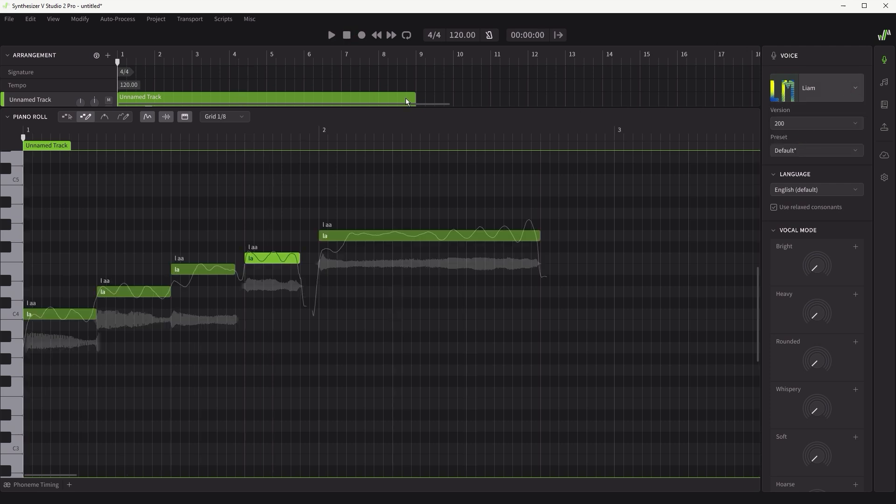
left_click(332, 35)
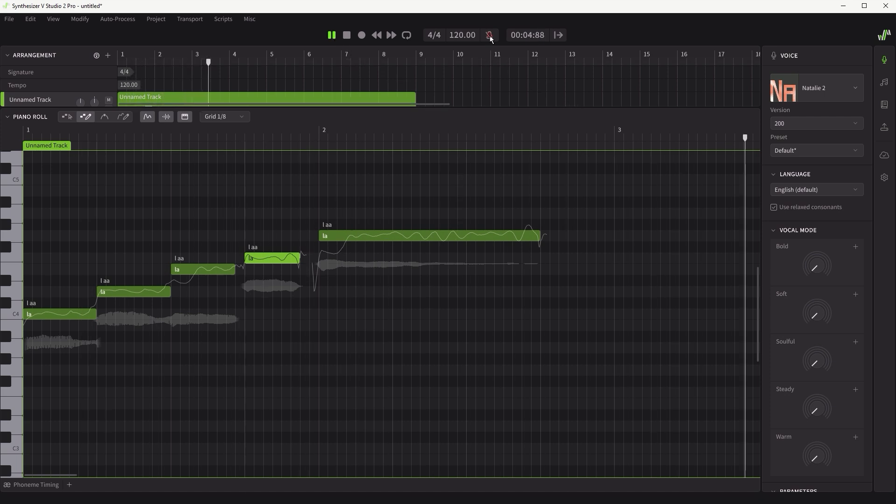
key("space")
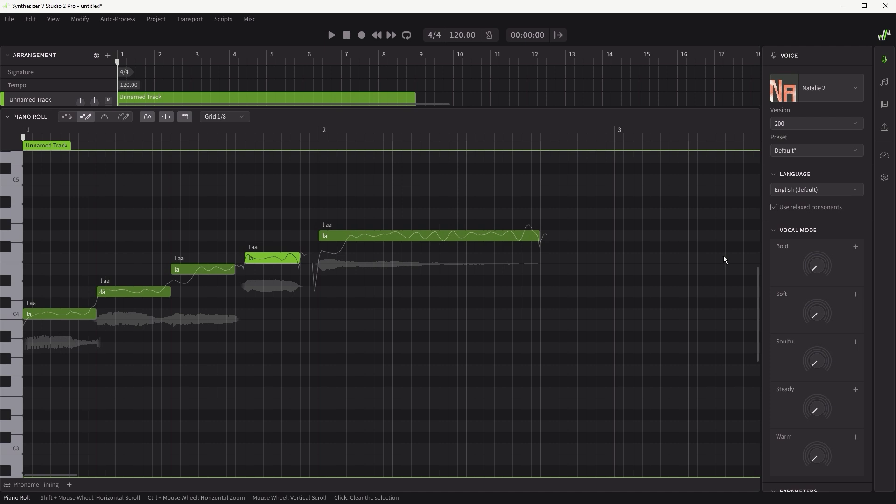
Replace the lyrics of the five notes with one, two, three, four and five, and play the result
double_click(30, 316)
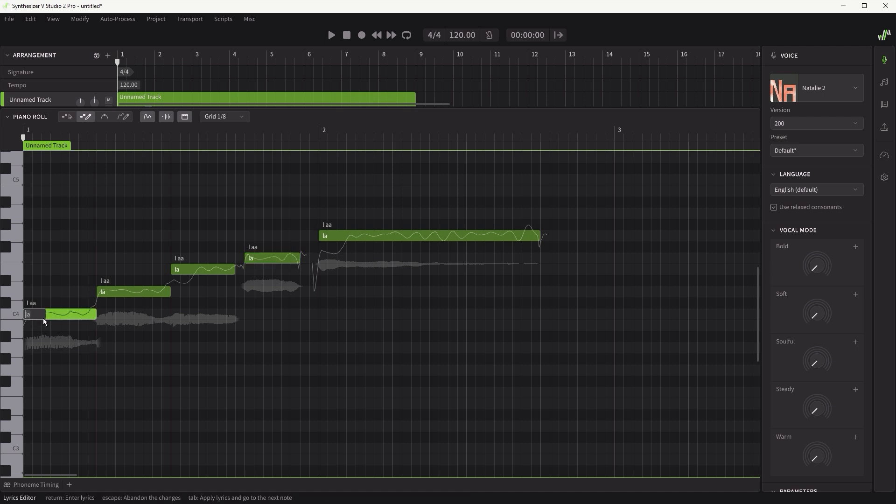
double_click(102, 292)
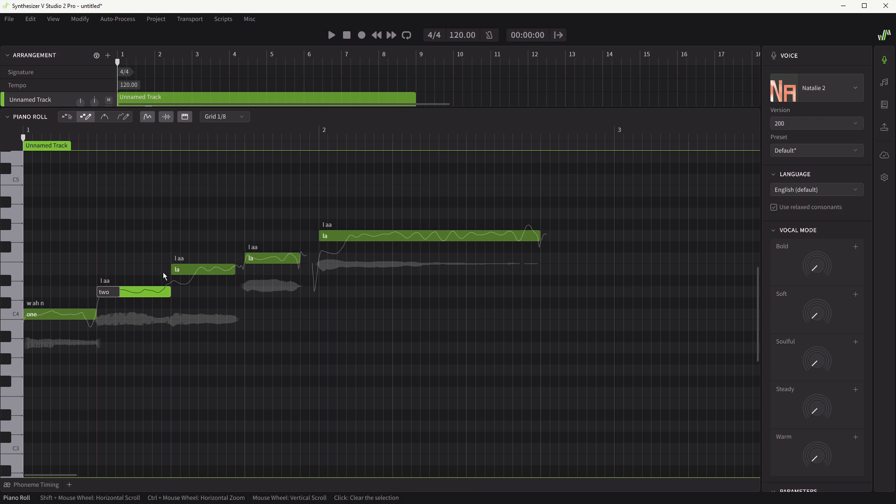
double_click(176, 271)
type("three")
double_click(249, 259)
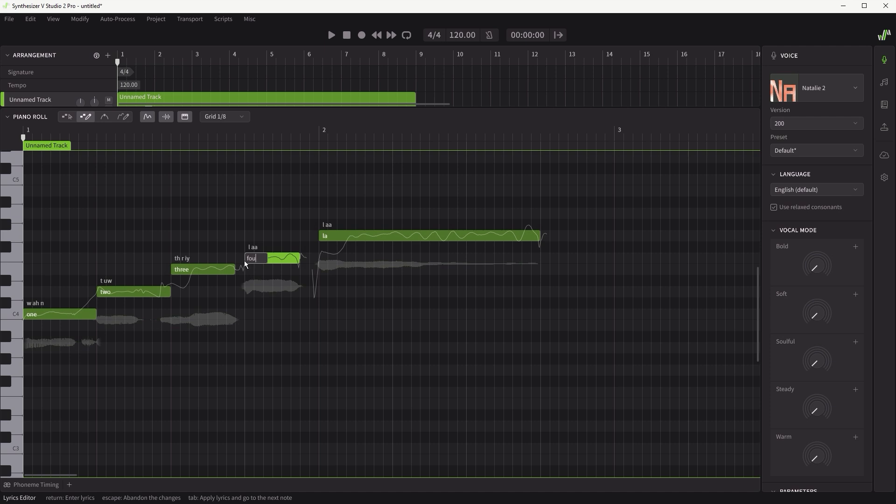
key("Return")
double_click(326, 235)
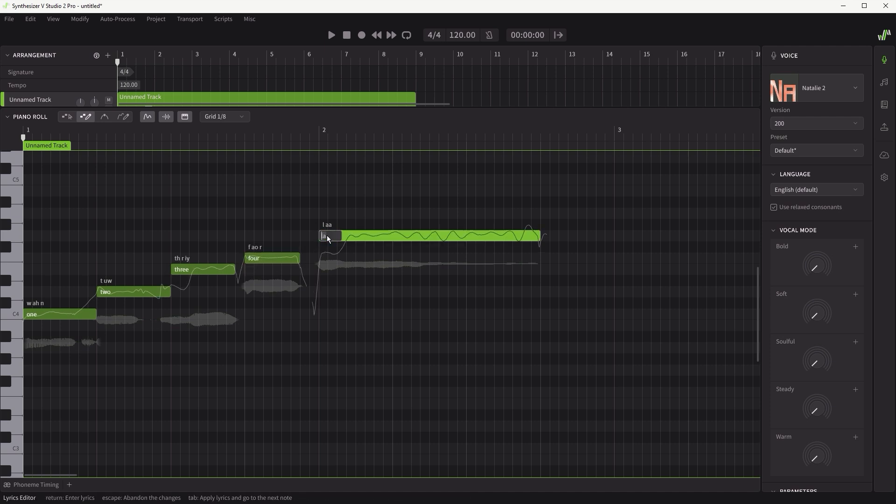
type("five")
key("Return")
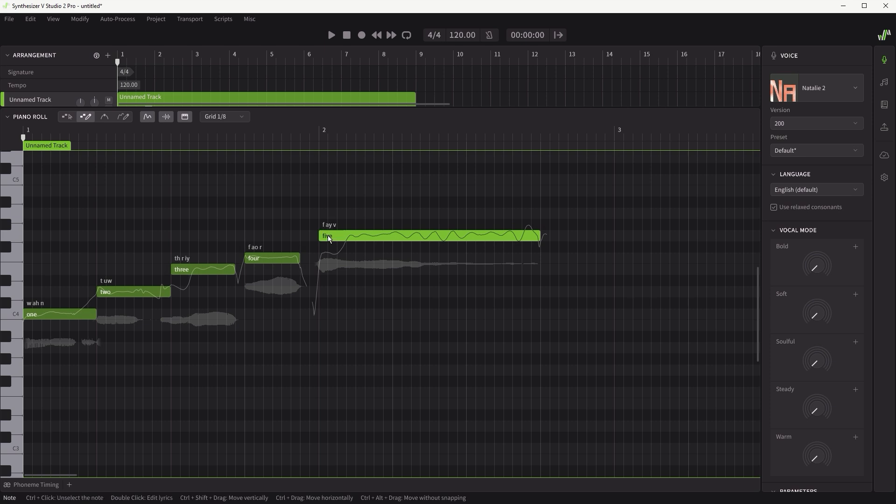
left_click(331, 35)
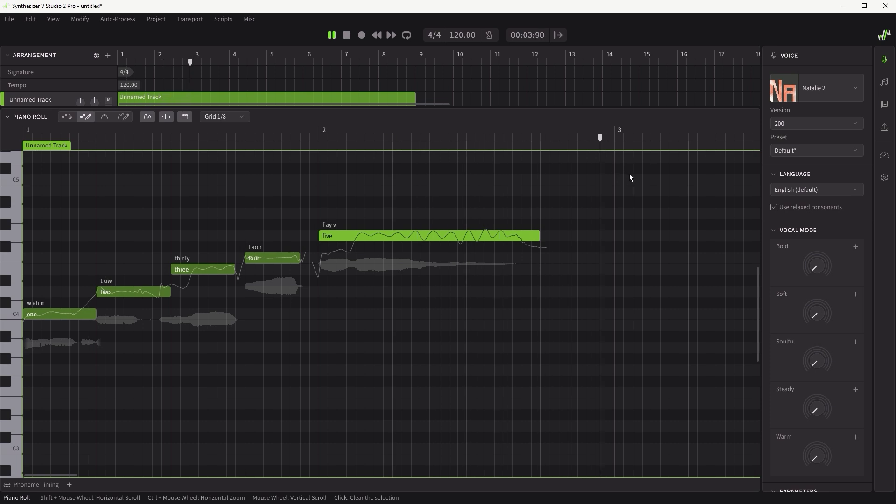
left_click(347, 36)
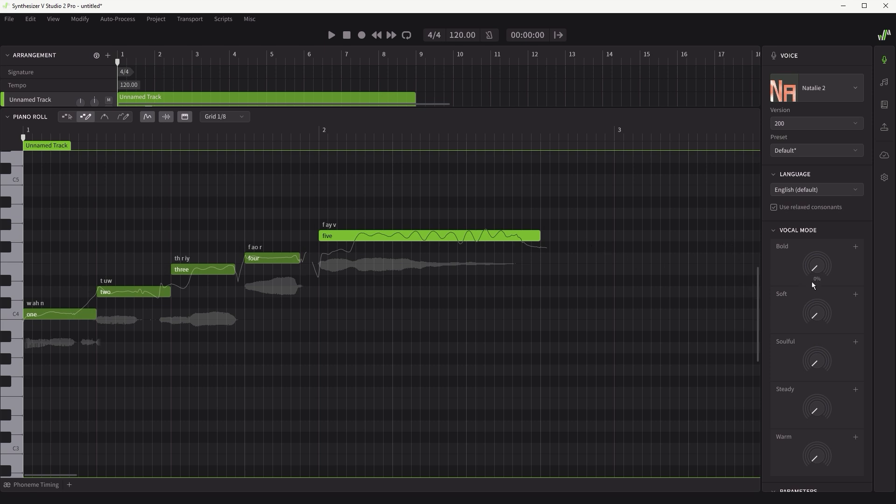
Enlarge the arrangement view and shorten the track's note group so it ends at the start of bar 3
left_click_drag(415, 98, 410, 98)
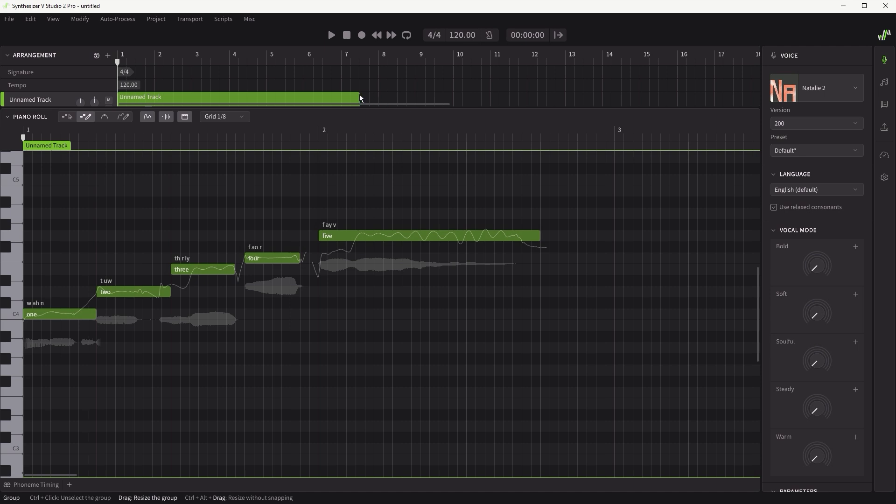
left_click_drag(359, 94, 371, 125)
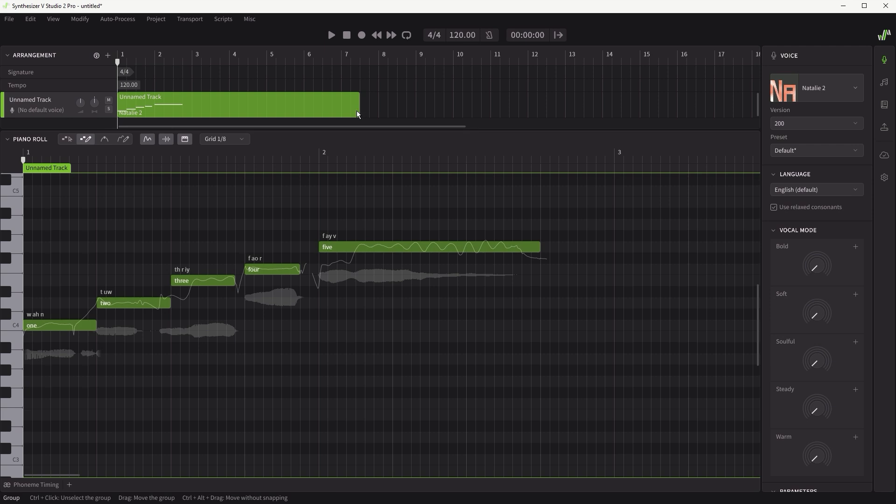
left_click_drag(360, 111, 193, 111)
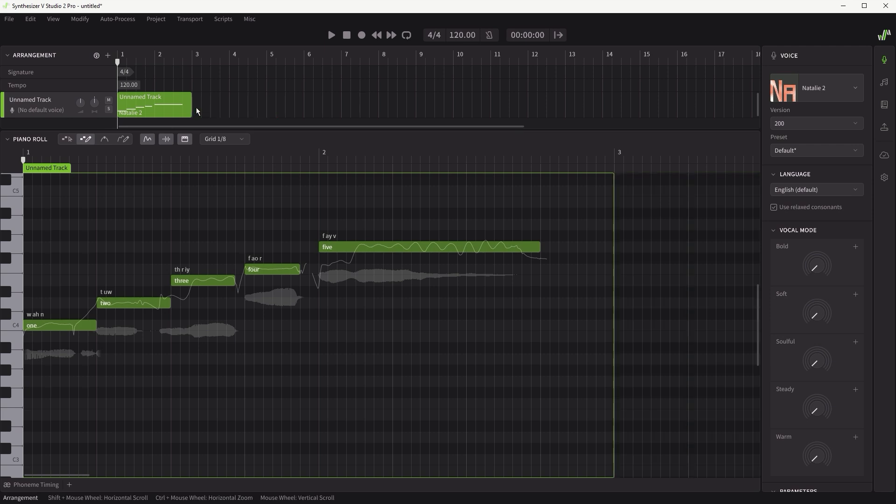
Turn on looping and extend the loop range from bar 1 to the end of the last note
left_click(407, 35)
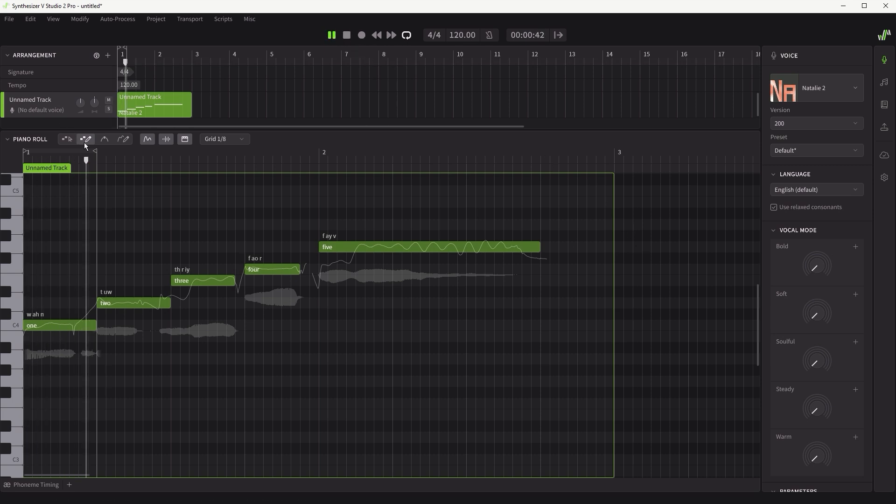
left_click_drag(95, 150, 538, 152)
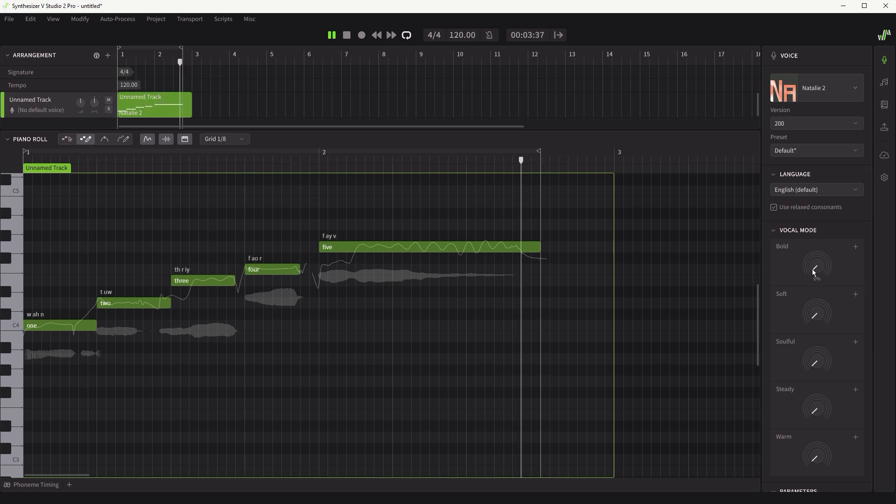
Audition the Bold, Soft, Soulful, Steady and Warm vocal modes one at a time at 150% and return each to 0%
left_click_drag(812, 247, 813, 233)
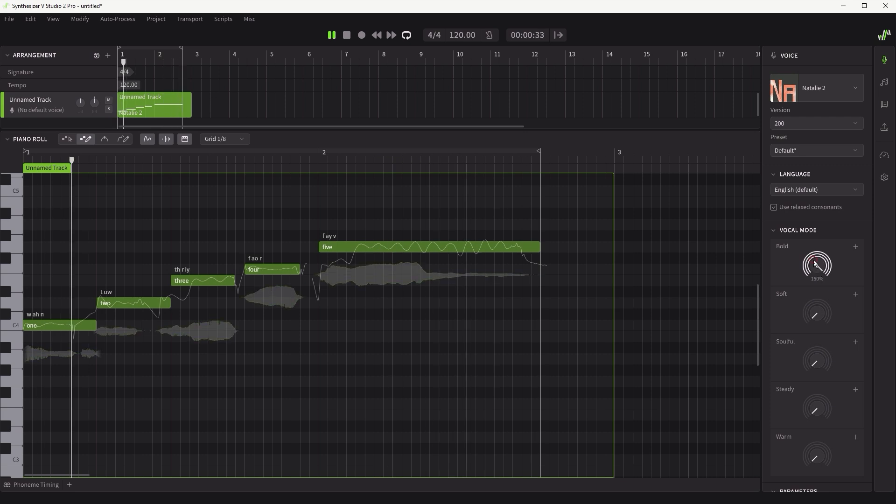
left_click_drag(815, 262, 819, 317)
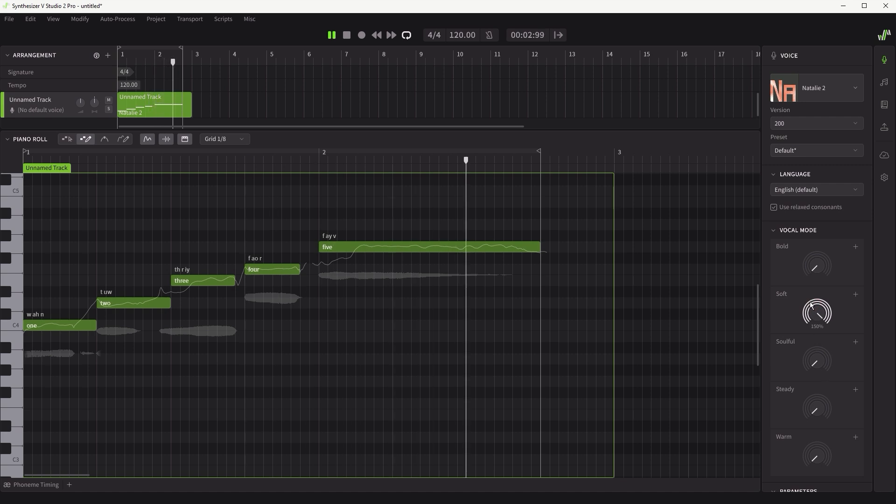
left_click_drag(817, 316, 819, 290)
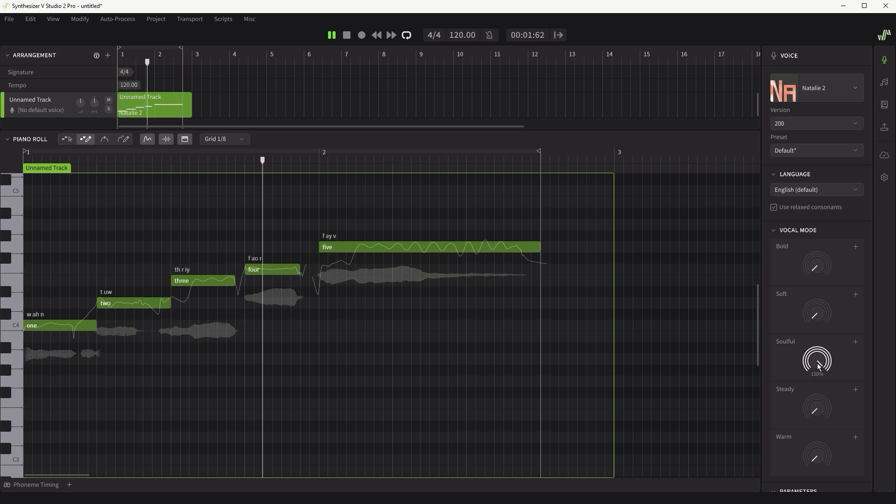
left_click_drag(819, 367, 819, 324)
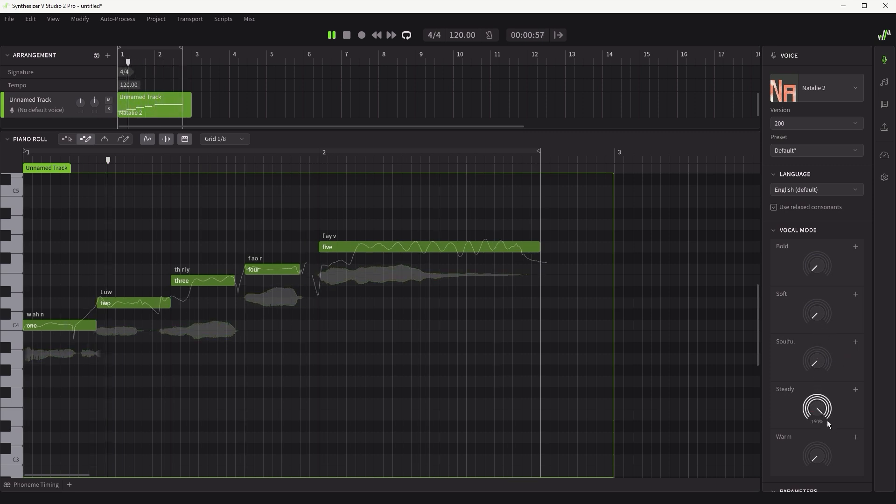
left_click_drag(814, 406, 826, 384)
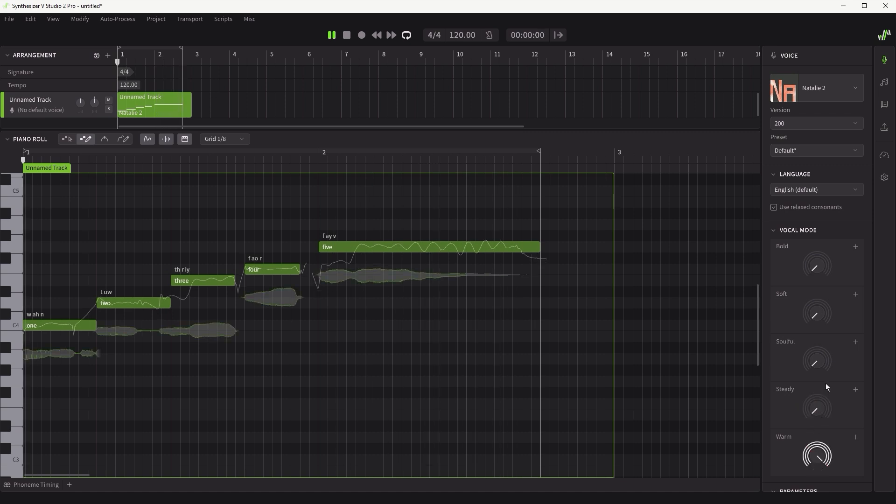
scroll(832, 329, "down", 2)
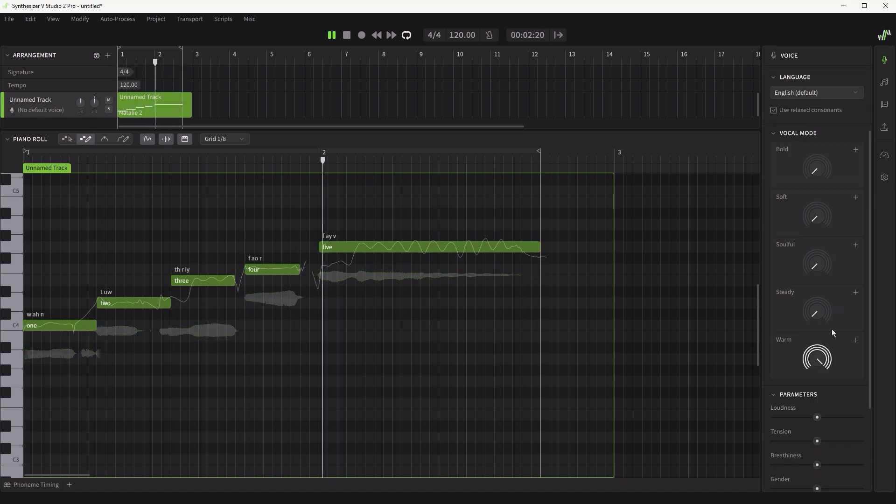
scroll(832, 329, "down", 2)
mouse_move(817, 264)
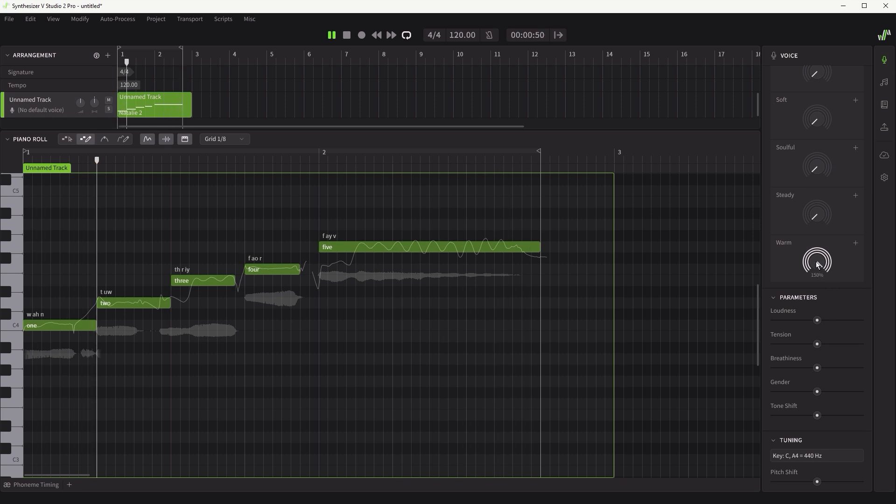
left_click_drag(817, 264, 850, 333)
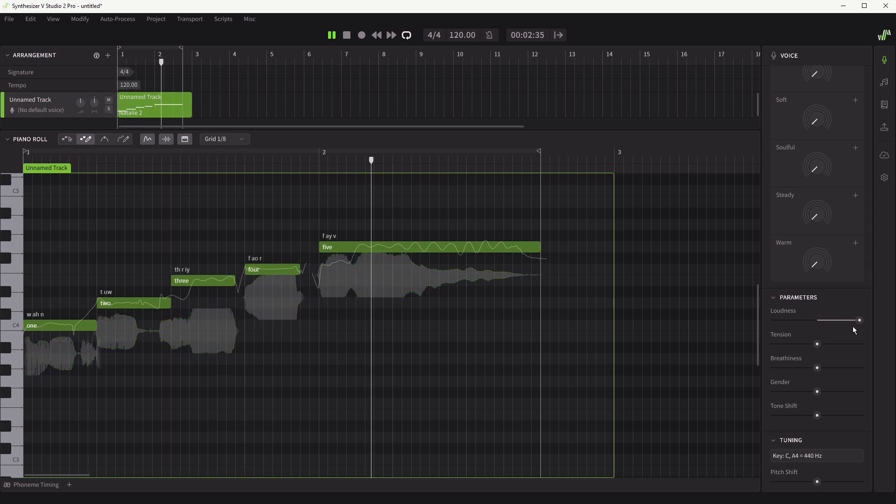
Return Loudness to its neutral value, audition Tension at 1.000 and reset Tension to 0
left_click_drag(858, 321, 817, 322)
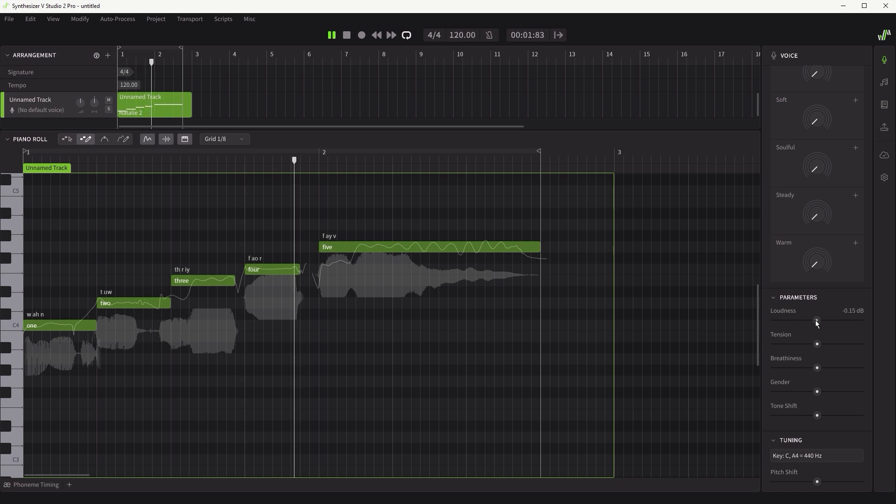
double_click(852, 311)
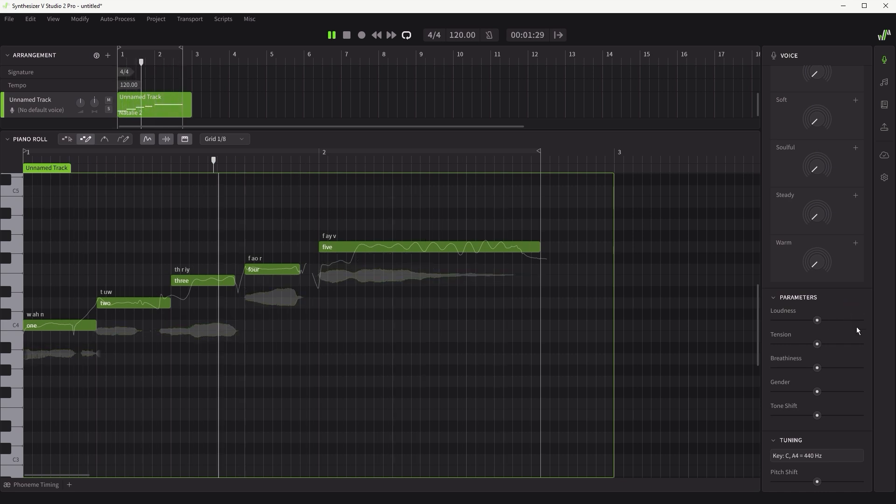
left_click_drag(816, 343, 860, 344)
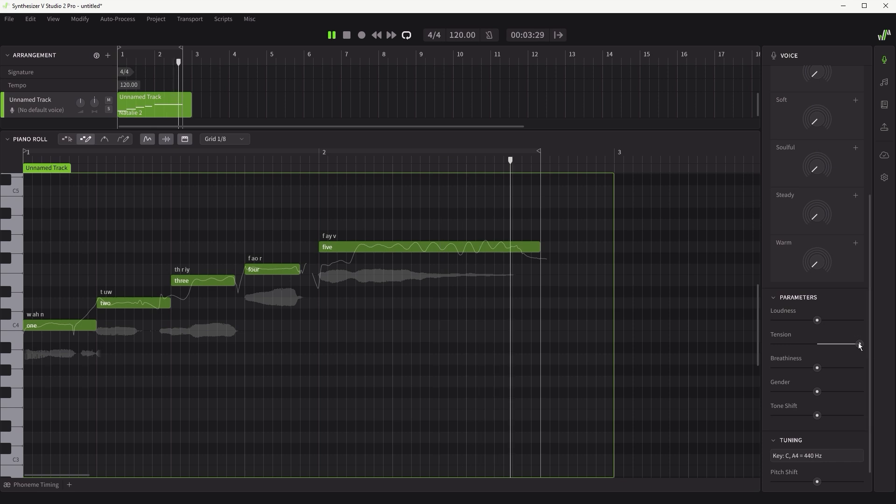
double_click(858, 335)
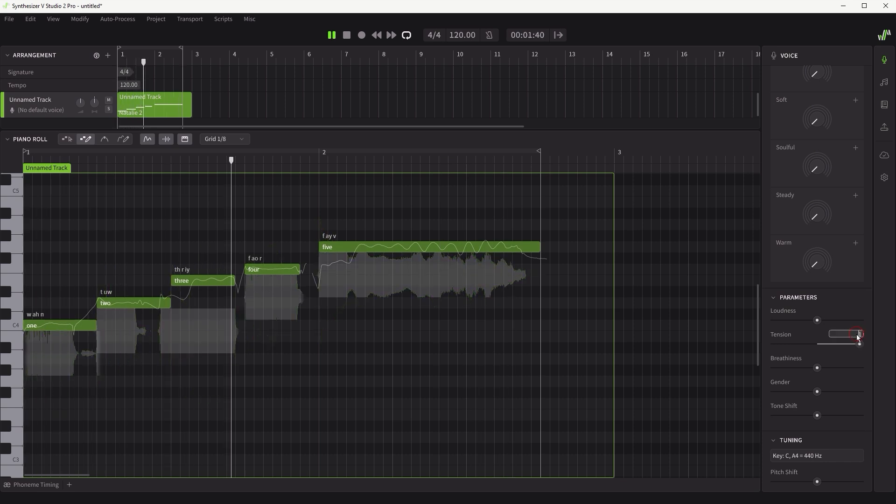
left_click(860, 342)
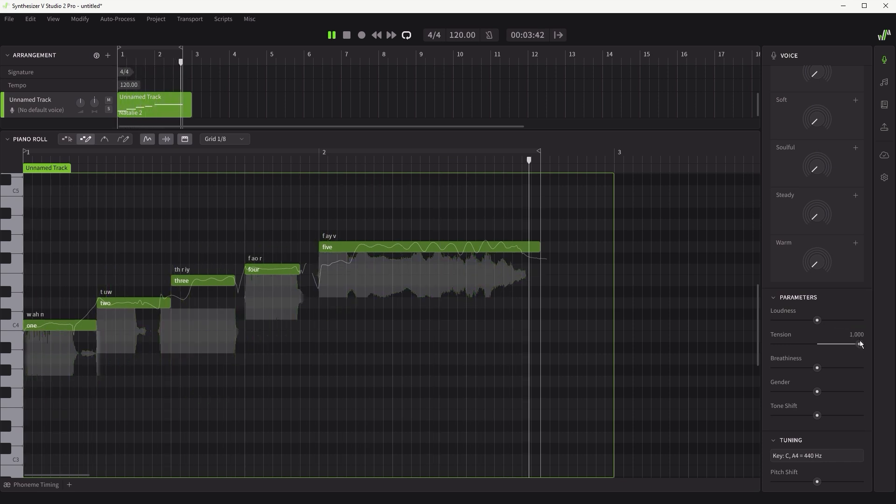
double_click(859, 336)
type("0")
key("Return")
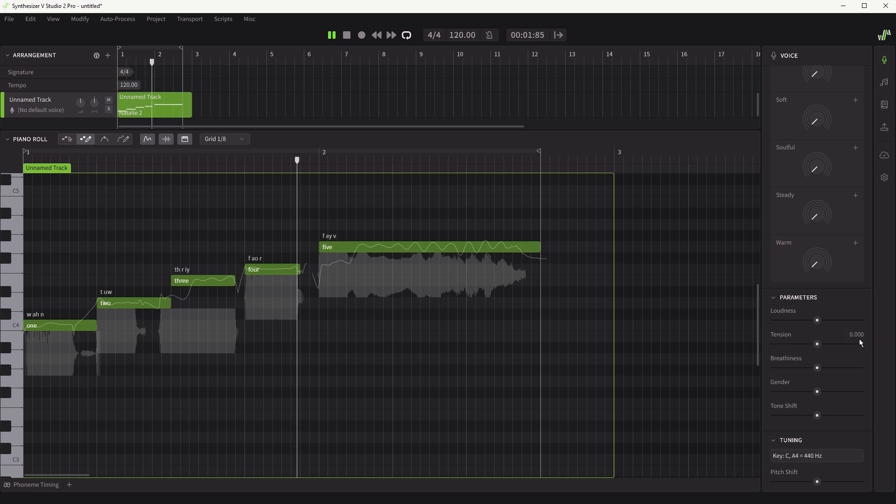
Audition Breathiness at 1.000 and at -1.000, and reset it to 0
left_click_drag(817, 369, 861, 369)
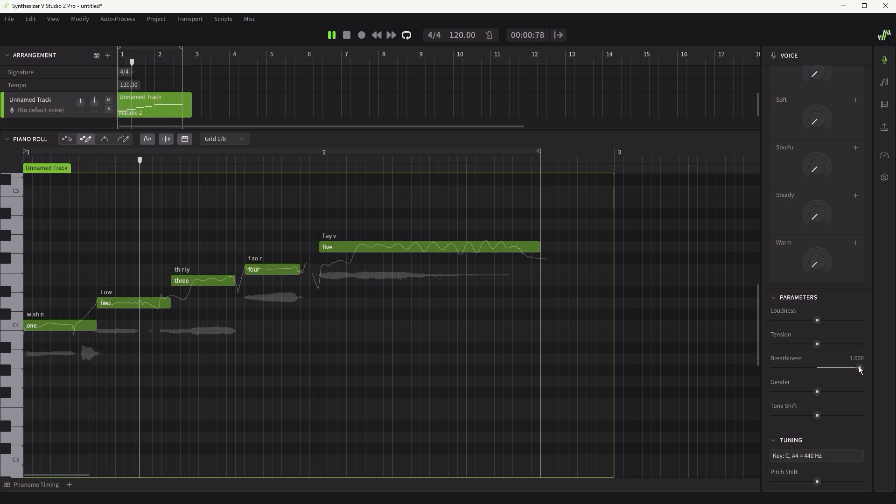
left_click_drag(860, 369, 742, 374)
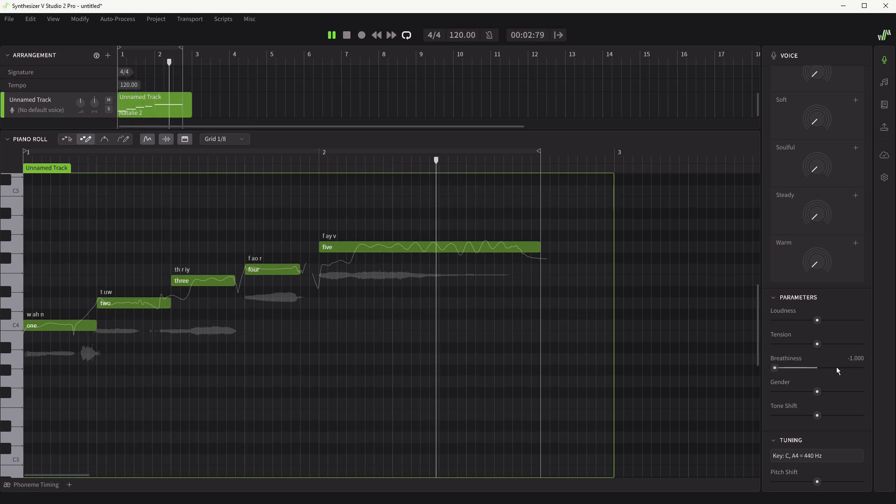
left_click(853, 360)
type("0")
key("Return")
Audition Gender at 1.000 and at its minimum, and reset it to the neutral value
left_click_drag(817, 392, 866, 391)
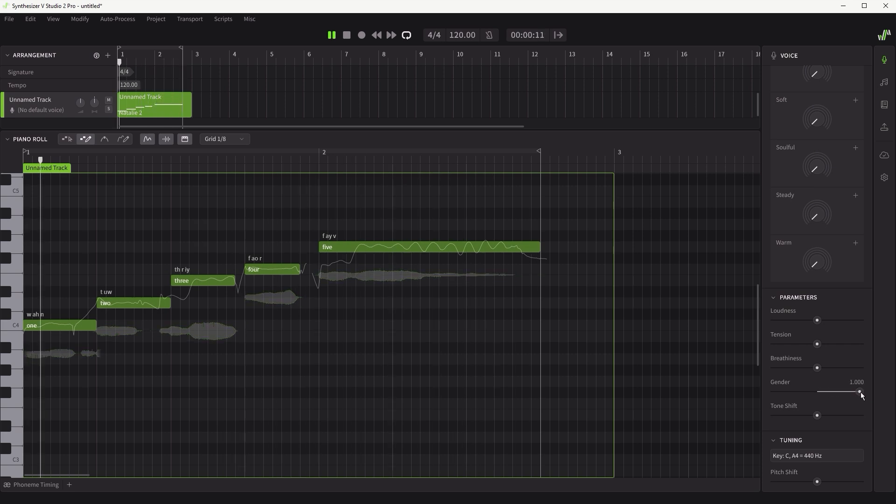
left_click_drag(860, 392, 757, 393)
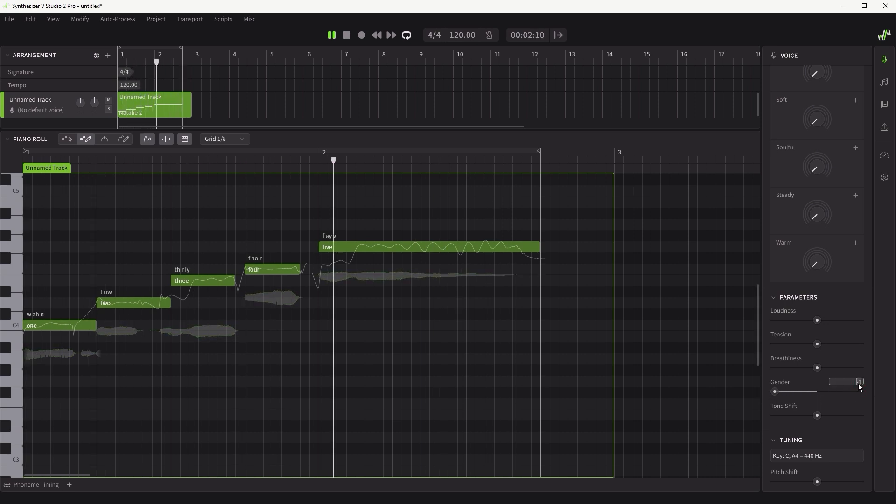
double_click(860, 388)
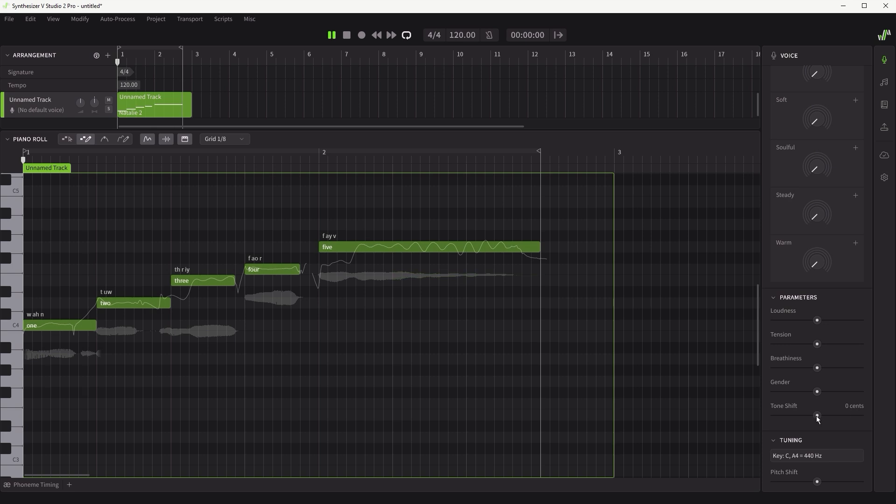
Audition Tone Shift at 400 cents and at -400 cents, and reset it to 0 cents
left_click_drag(863, 416, 860, 416)
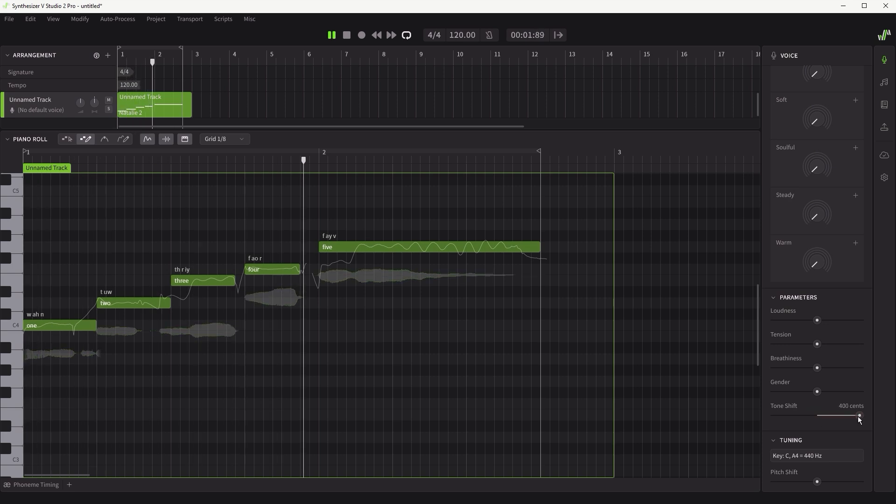
left_click_drag(859, 420, 782, 422)
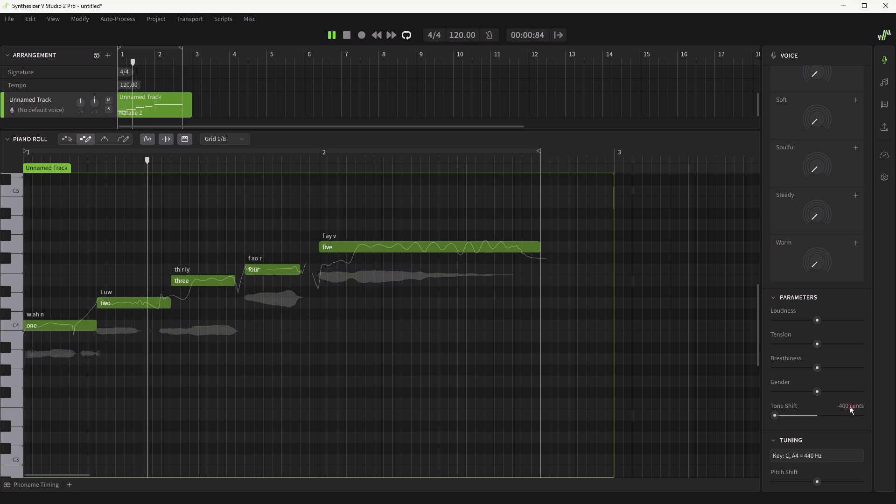
type("00")
key("Return")
scroll(859, 418, "down", 2)
scroll(865, 359, "up", 4)
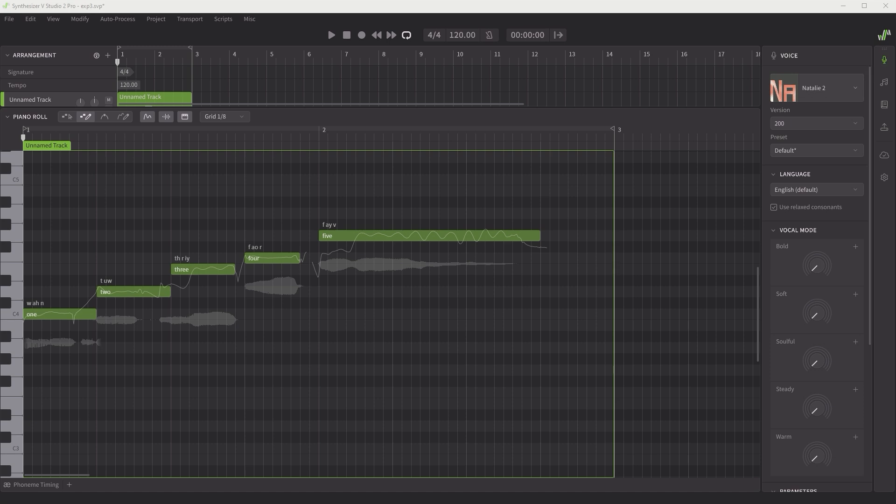
Show the note settings in place of the voice settings and select all five notes from one to five
left_click(885, 61)
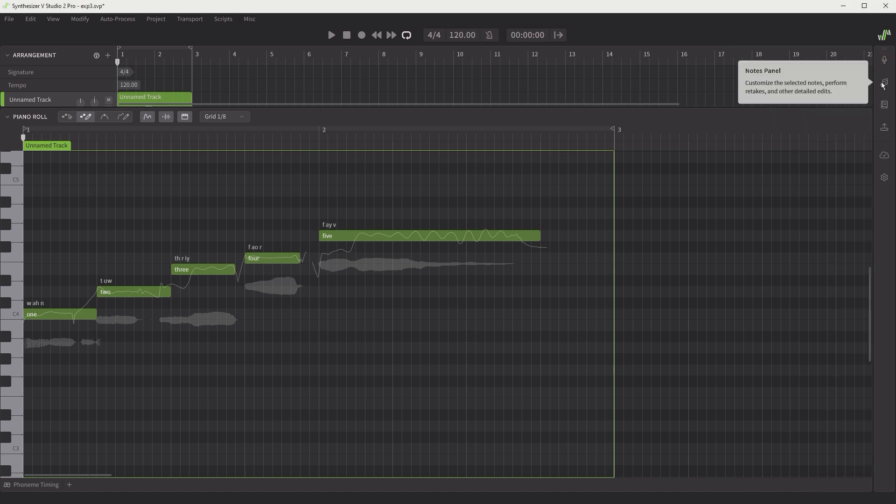
left_click(883, 83)
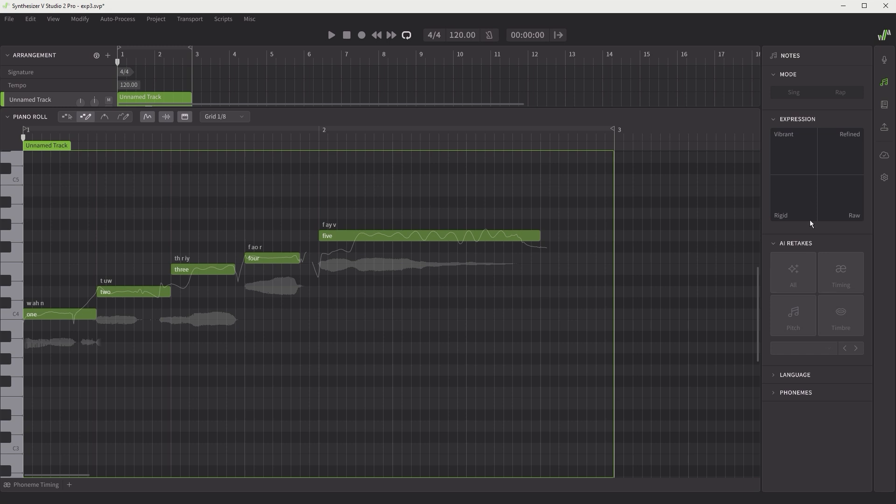
left_click(69, 319)
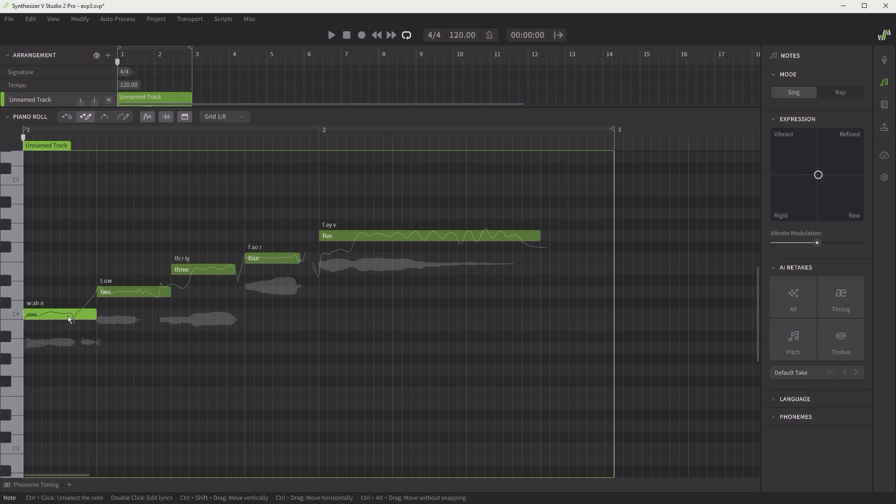
left_click(152, 296, "ctrl")
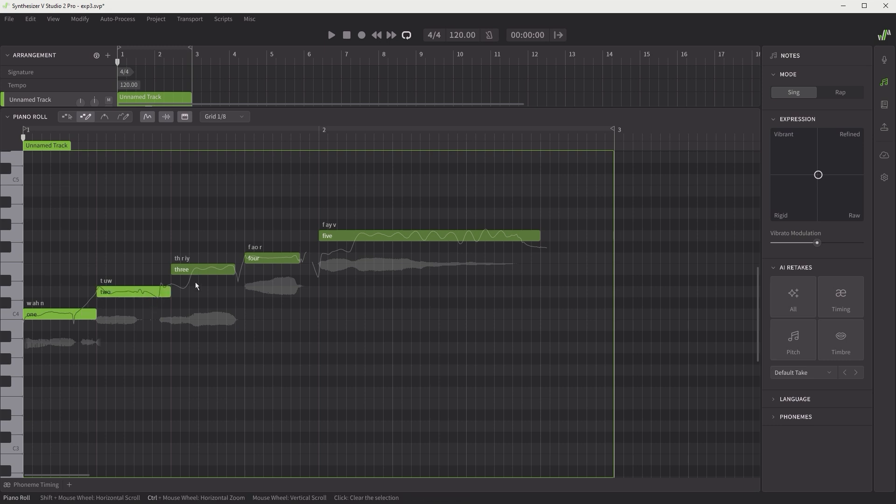
left_click(215, 273, "ctrl")
left_click(288, 261, "ctrl")
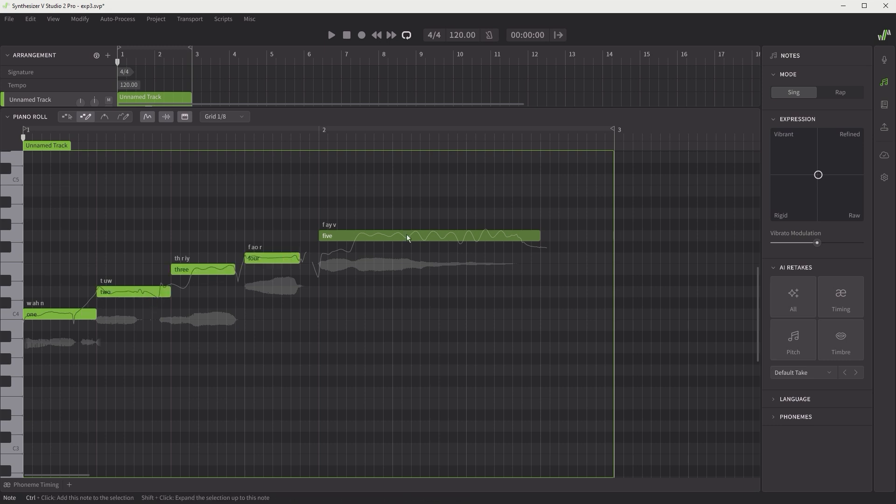
left_click(405, 240, "ctrl")
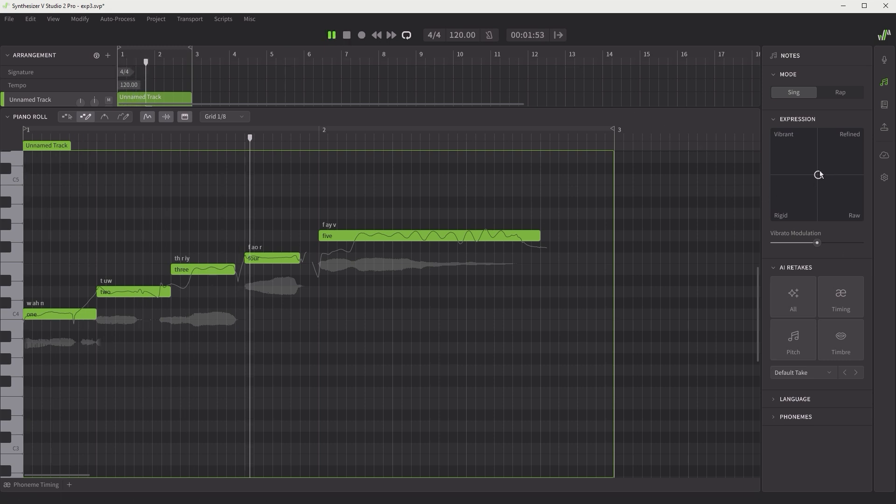
Play the selected notes with Expression at its Vibrant, Refined, Raw and Rigid extremes in turn
left_click_drag(818, 174, 757, 118)
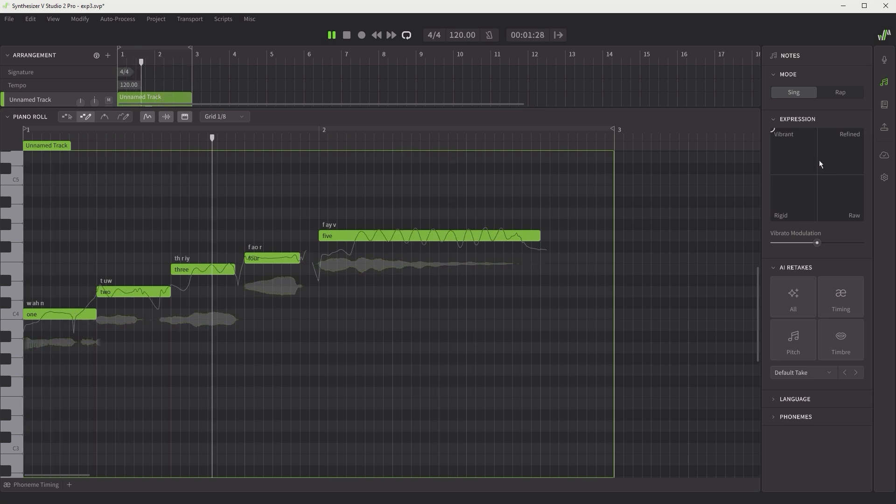
left_click_drag(772, 129, 863, 128)
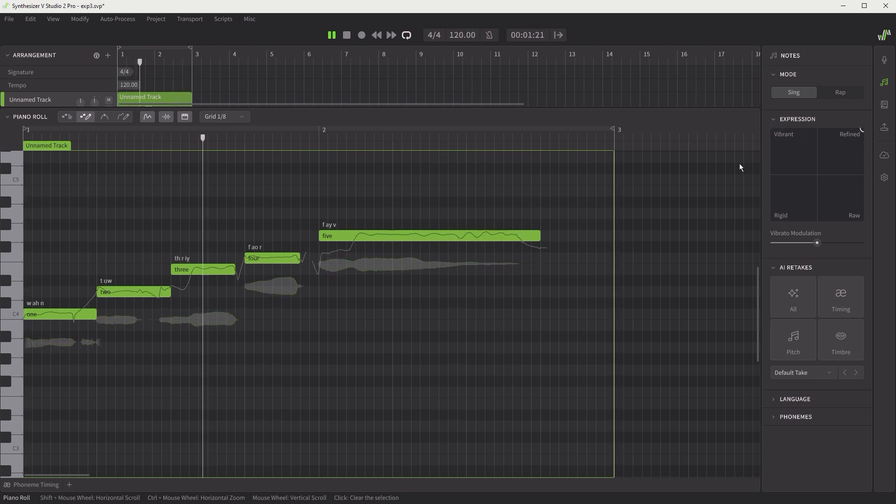
left_click_drag(861, 130, 858, 210)
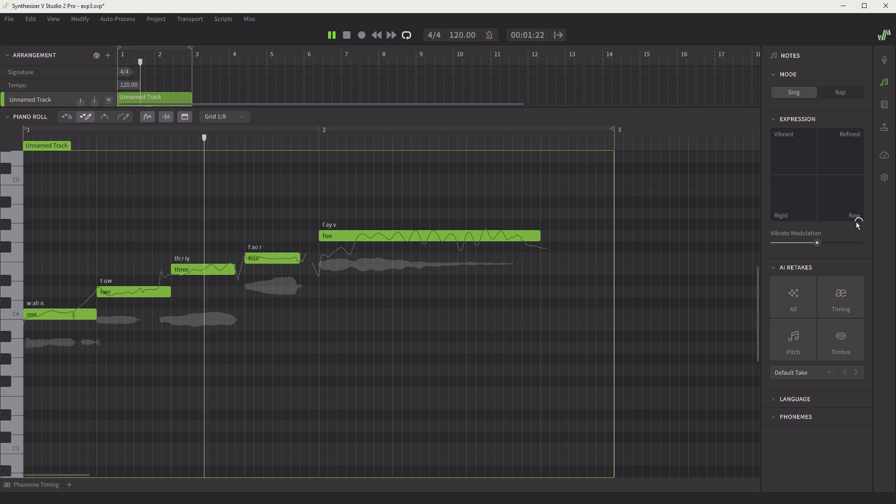
left_click_drag(857, 219, 754, 226)
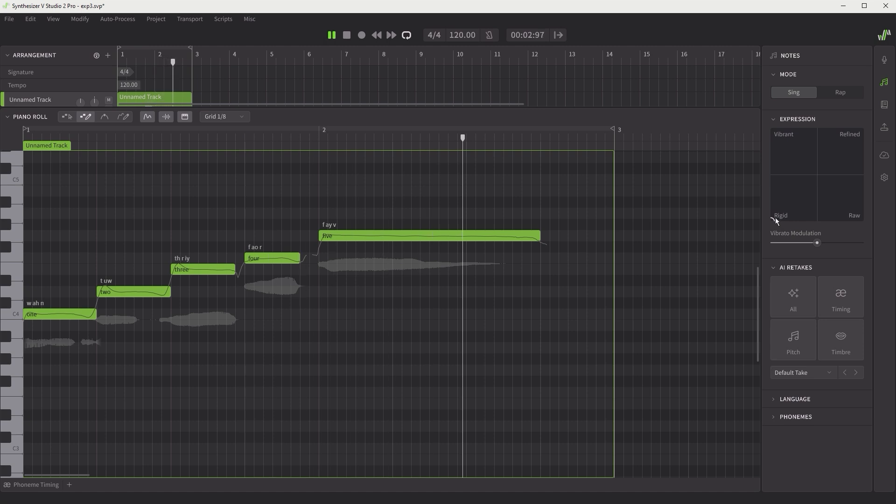
key("ctrl+s")
Set Expression back to Vibrant, audition it midway between Vibrant and Refined, and return it to the centre
left_click_drag(773, 214, 768, 133)
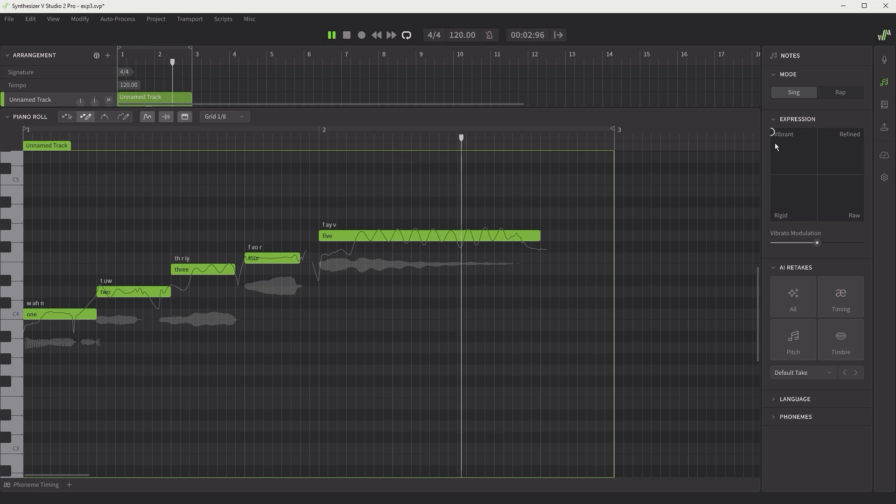
left_click_drag(773, 133, 818, 139)
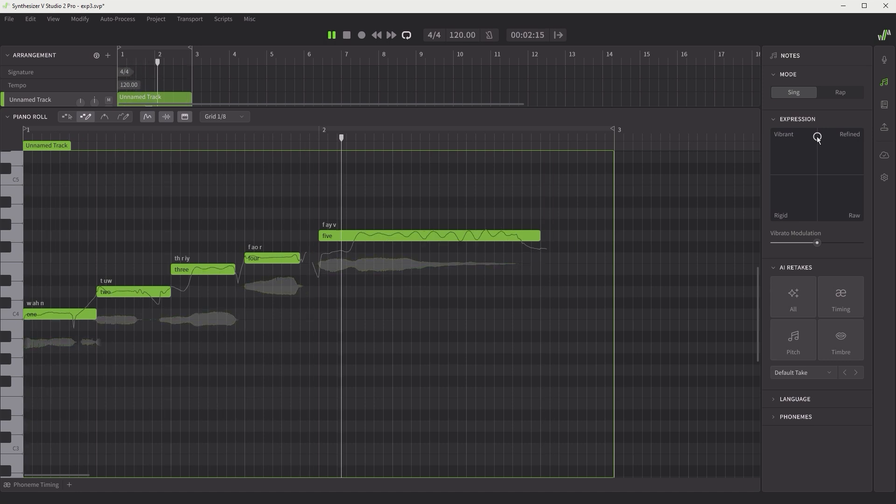
left_click_drag(817, 138, 818, 175)
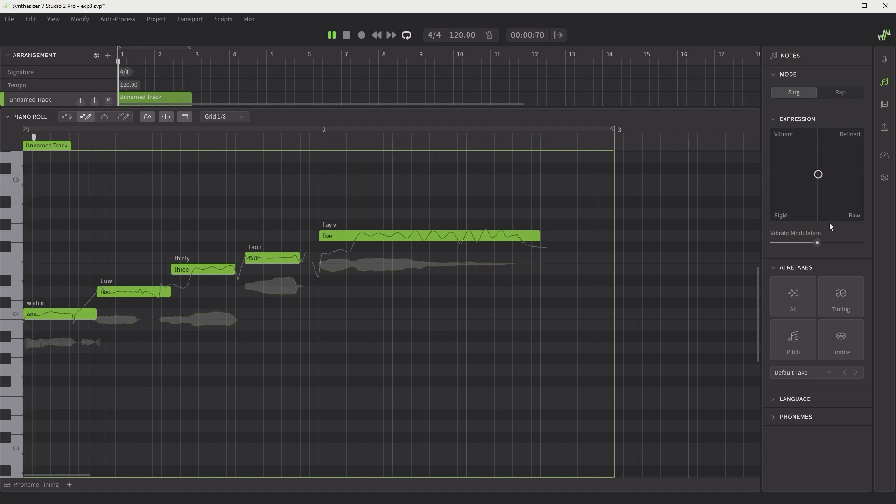
Audition Vibrato Modulation at 2.00, 0.00 and 0.56 on the selected notes, and return it to the centre
left_click_drag(817, 243, 864, 241)
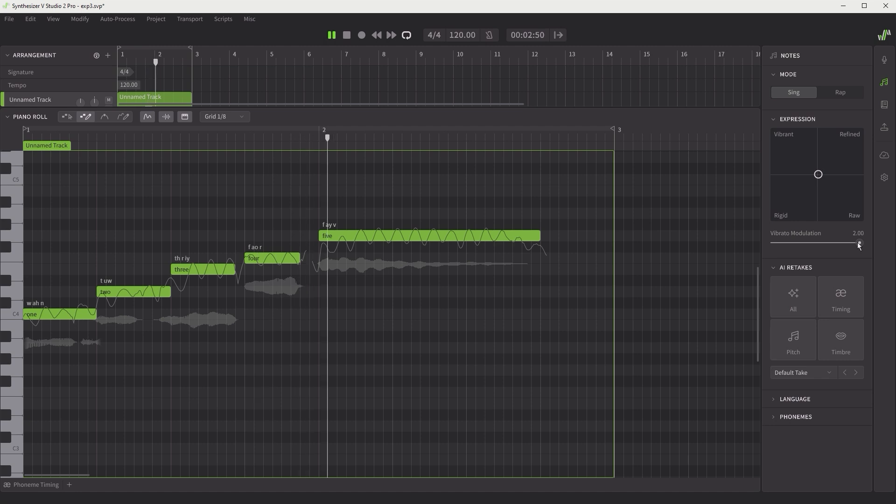
left_click_drag(859, 242, 763, 238)
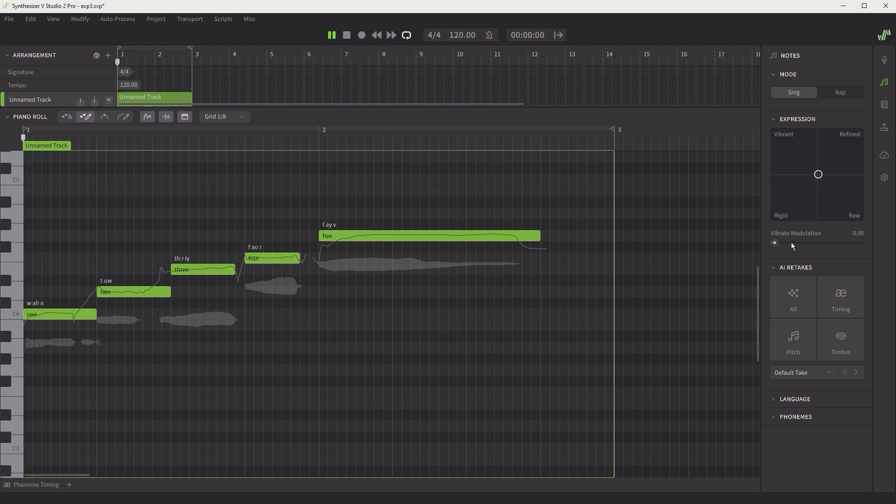
left_click_drag(776, 242, 800, 242)
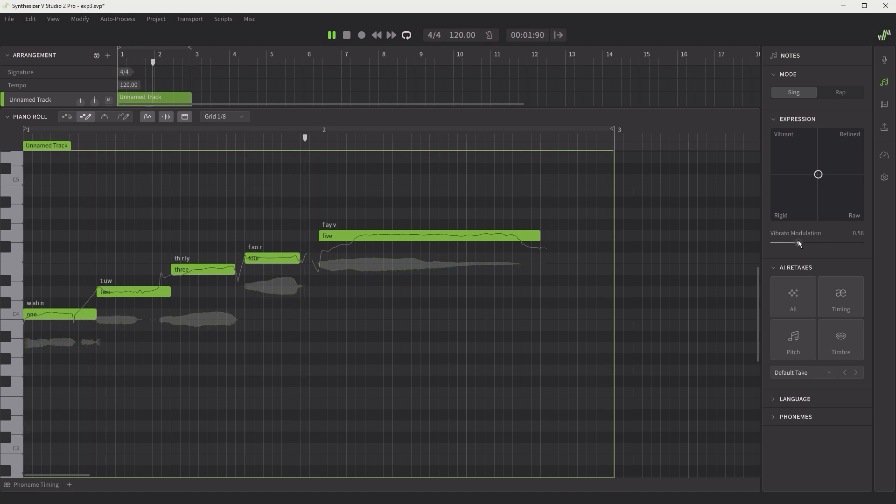
left_click_drag(797, 241, 819, 245)
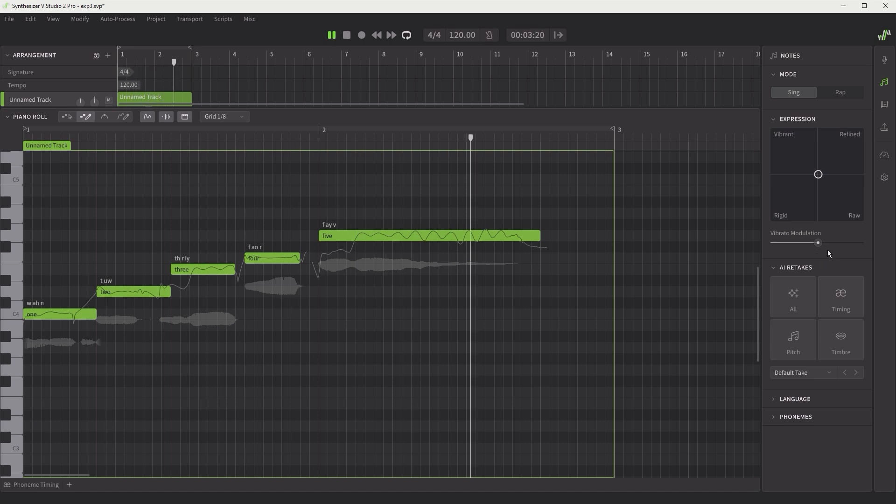
Generate three AI retakes of timing, pitch and timbre together for the five notes, and stop playback
left_click(788, 297)
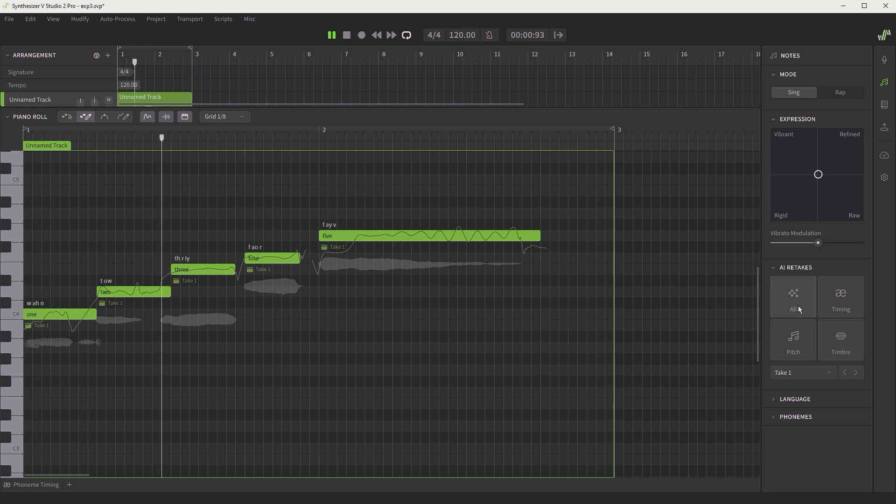
left_click(796, 300)
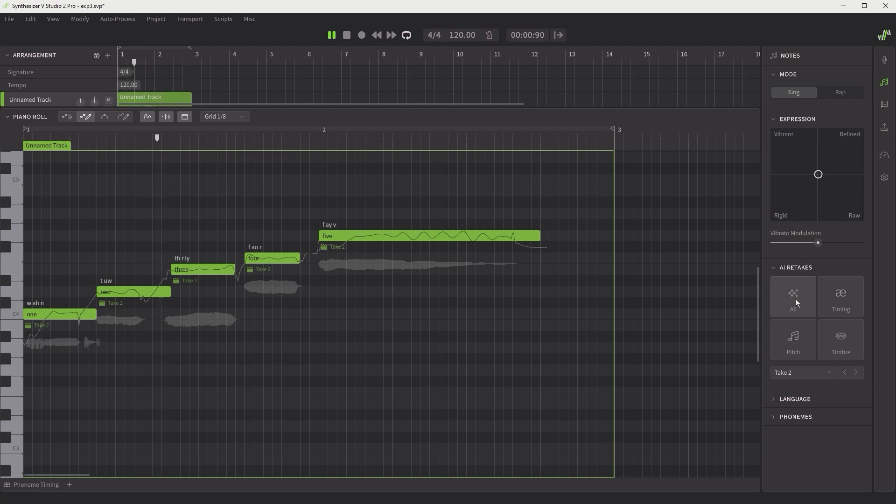
left_click(798, 302)
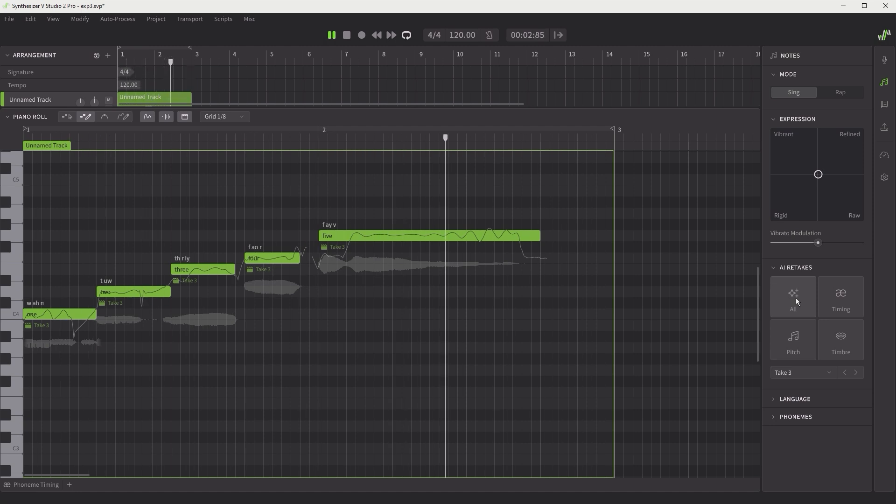
left_click(346, 35)
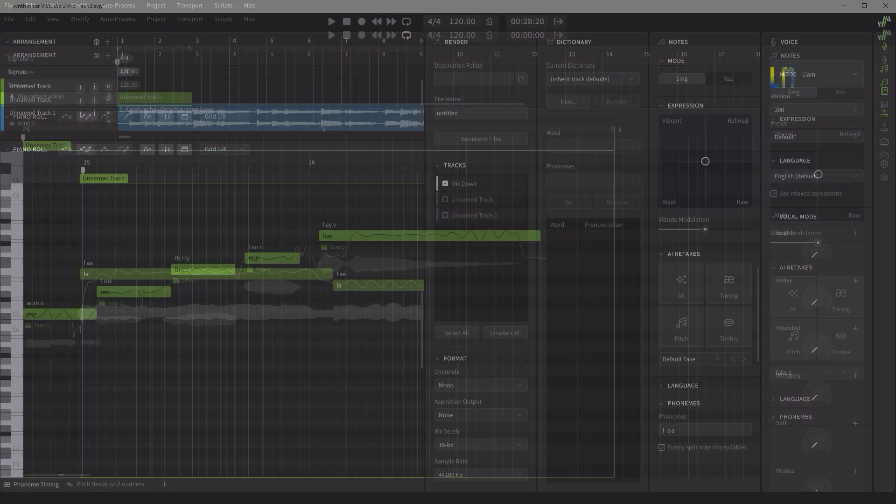
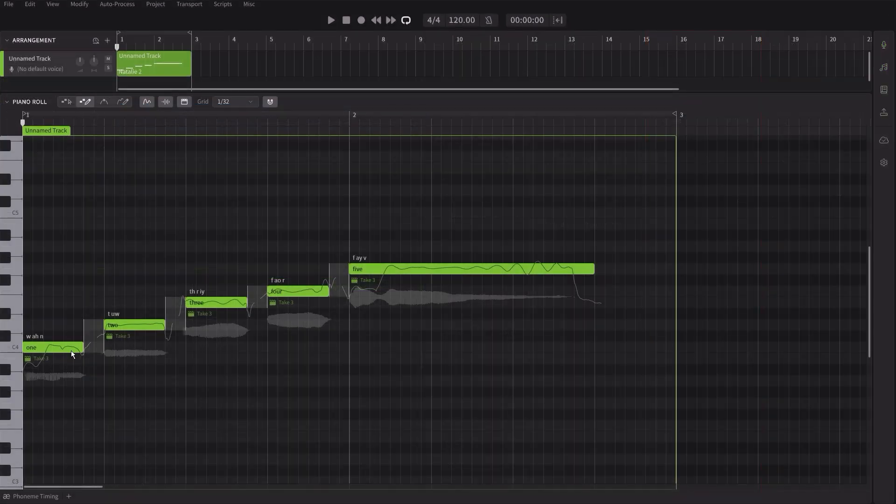
Assign Take 2 to notes one and five, Take 1 to note two and the Default Take to note four
left_click(28, 359)
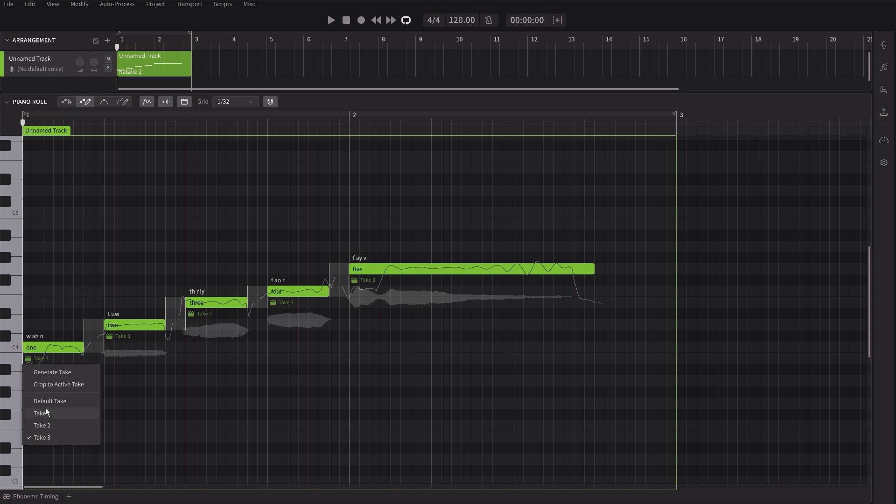
left_click(46, 425)
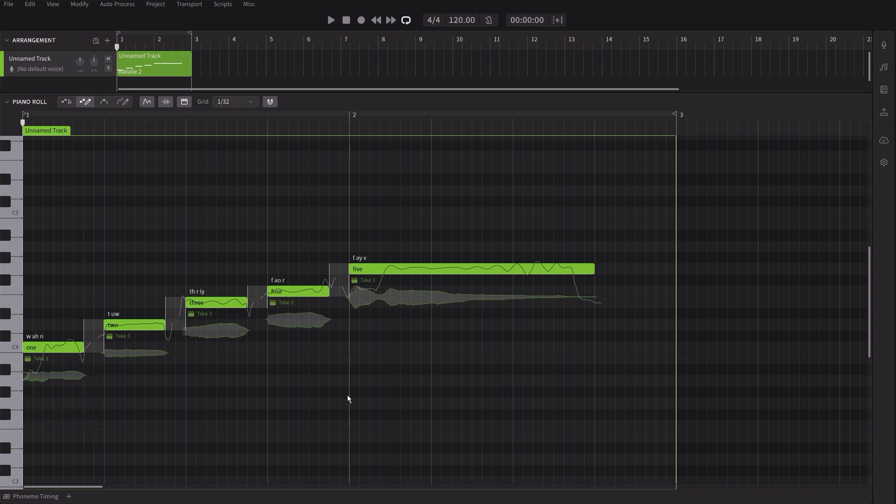
left_click(132, 338)
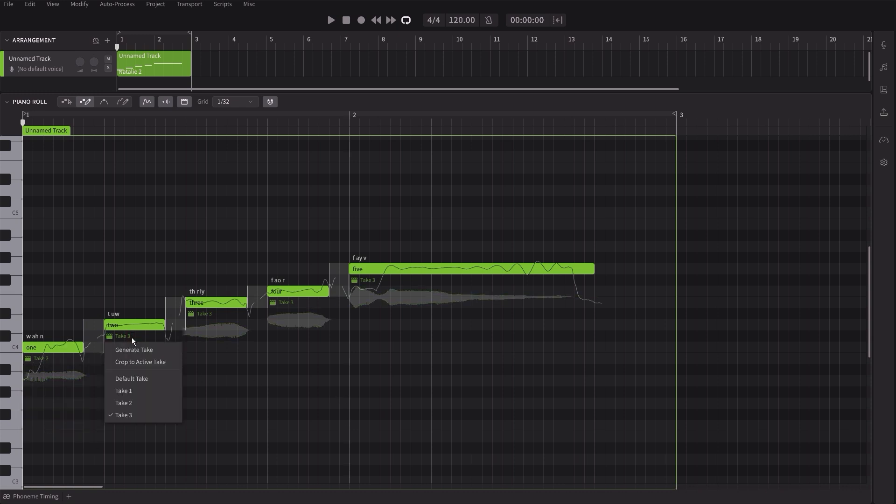
left_click(135, 392)
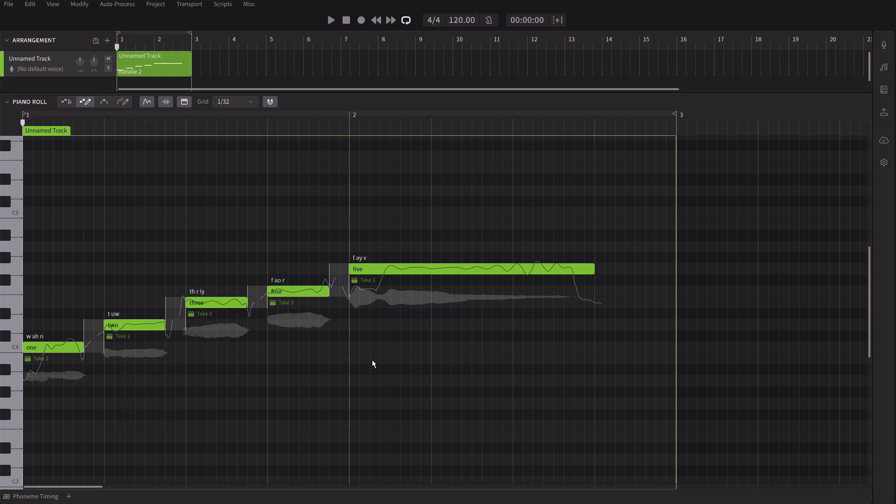
left_click(360, 280)
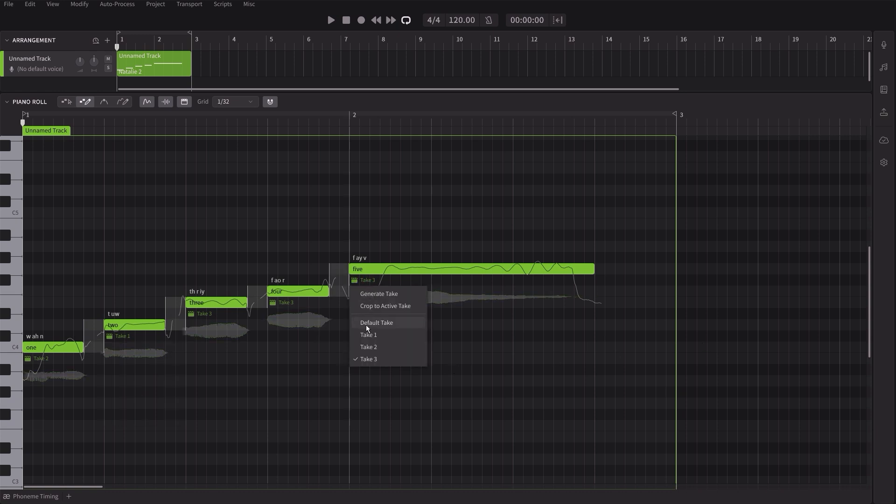
left_click(369, 347)
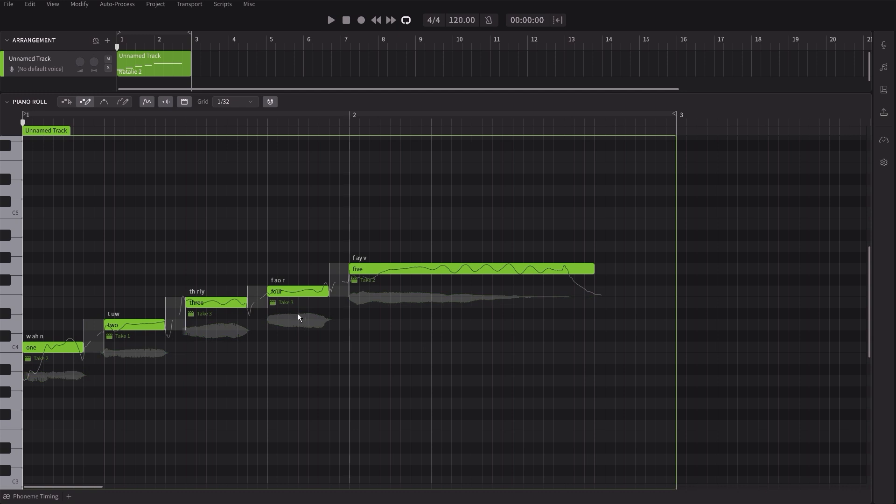
left_click(286, 303)
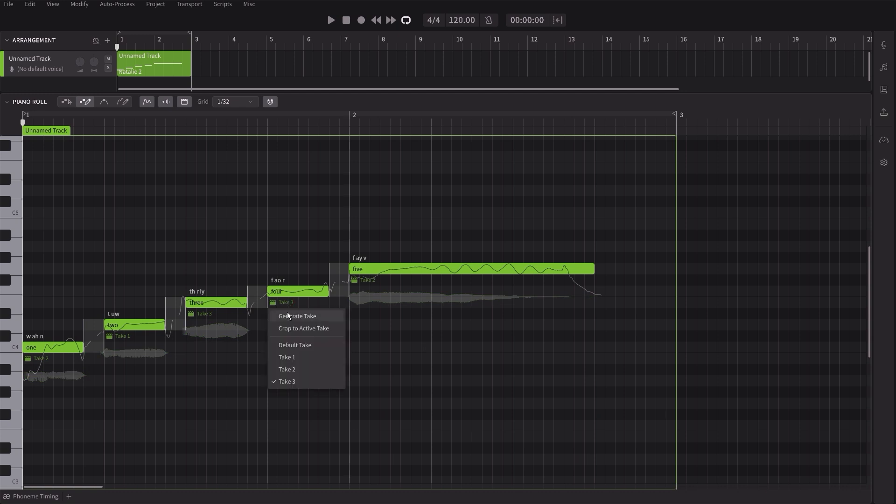
left_click(291, 346)
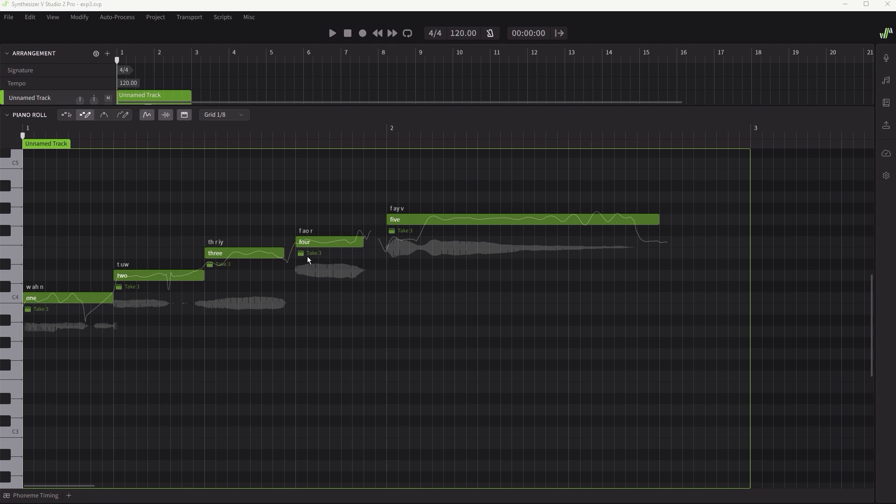
Extend notes three and four so each meets the start of the following note, and compare the melody by playing it before and after
left_click(332, 34)
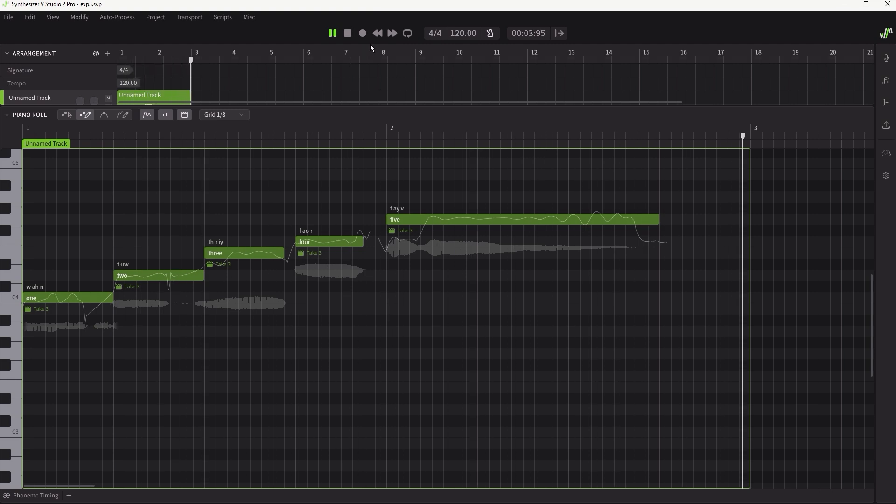
left_click(377, 33)
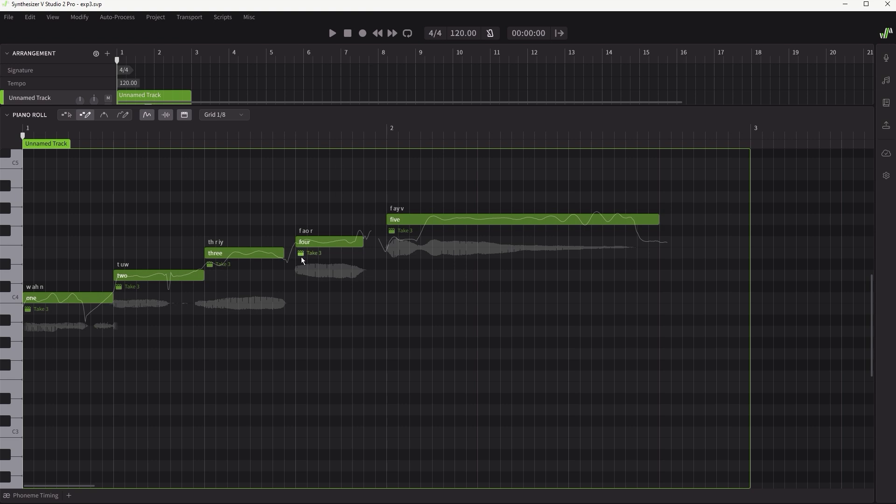
left_click_drag(284, 256, 296, 256)
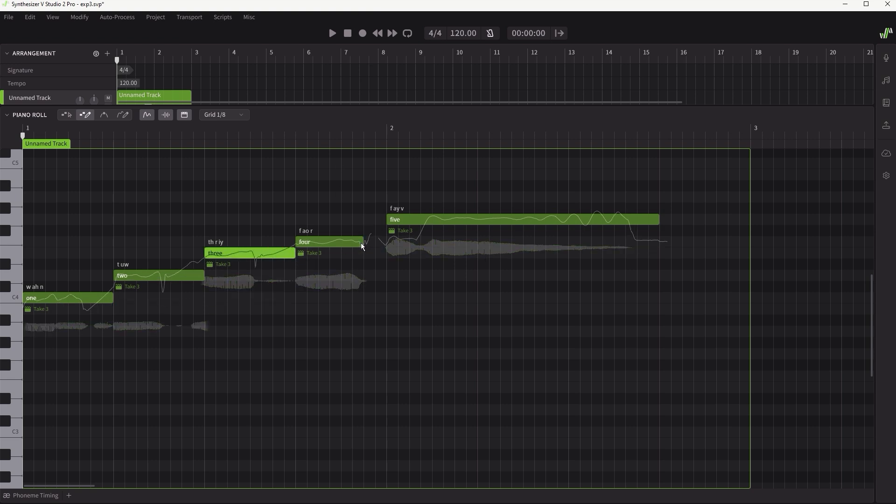
left_click_drag(364, 246, 386, 245)
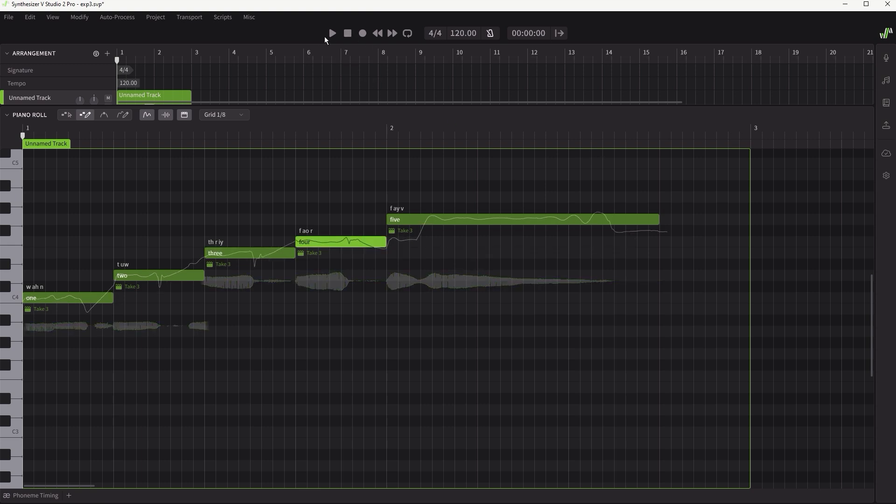
left_click(332, 34)
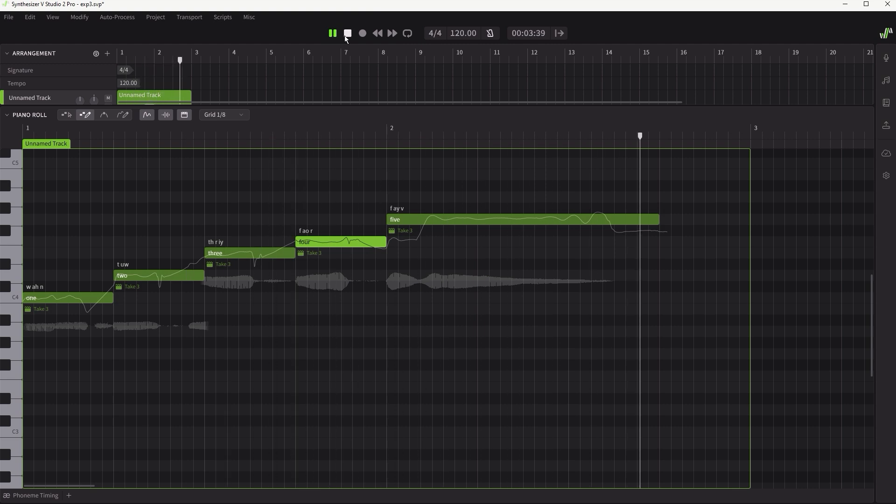
left_click(347, 35)
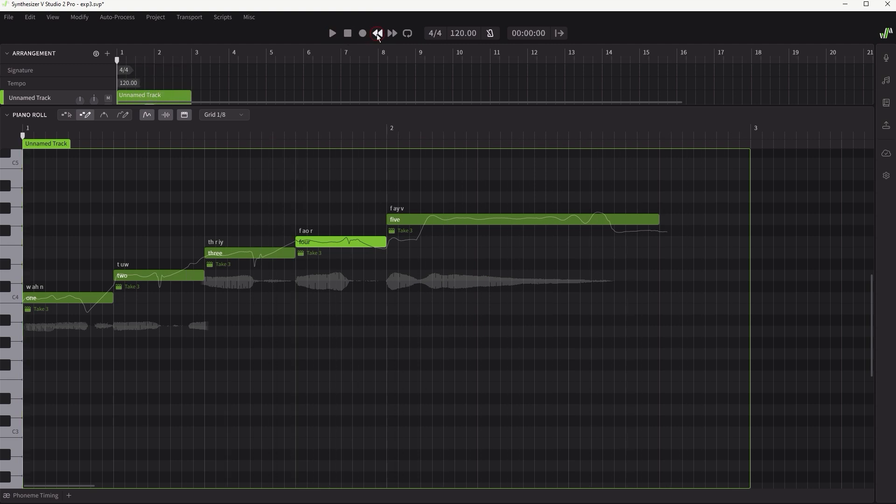
Shorten notes one, two and three to leave a gap before each following note, and play the melody
left_click_drag(112, 299, 90, 299)
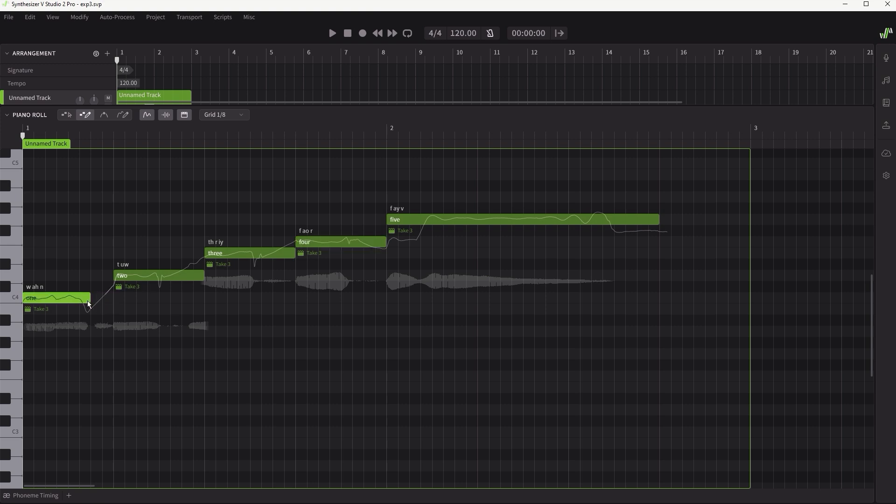
left_click_drag(202, 278, 181, 278)
left_click_drag(296, 256, 273, 259)
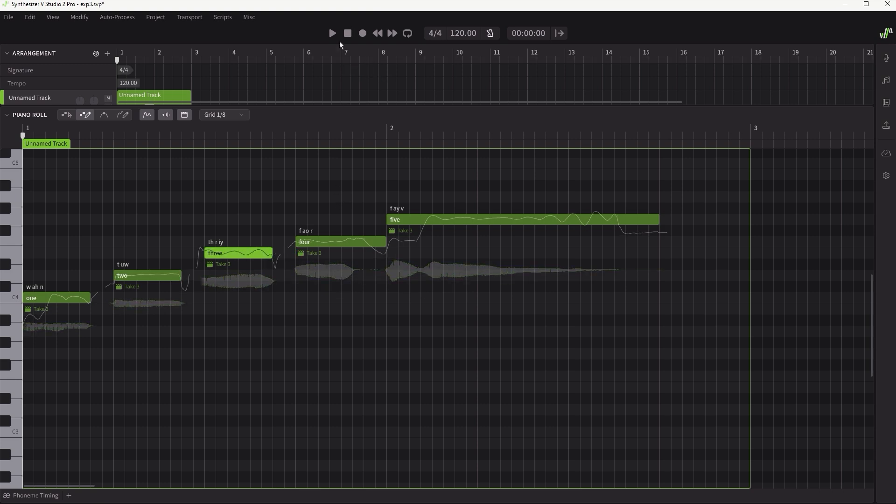
left_click(333, 34)
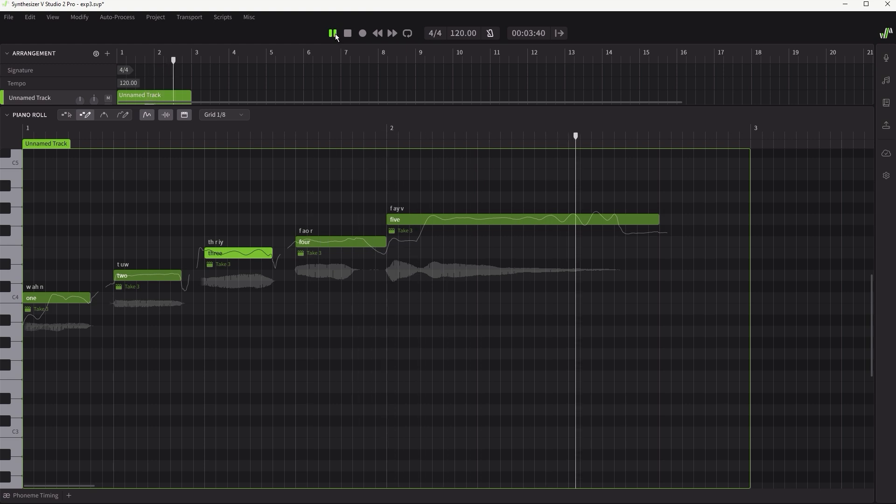
left_click(333, 34)
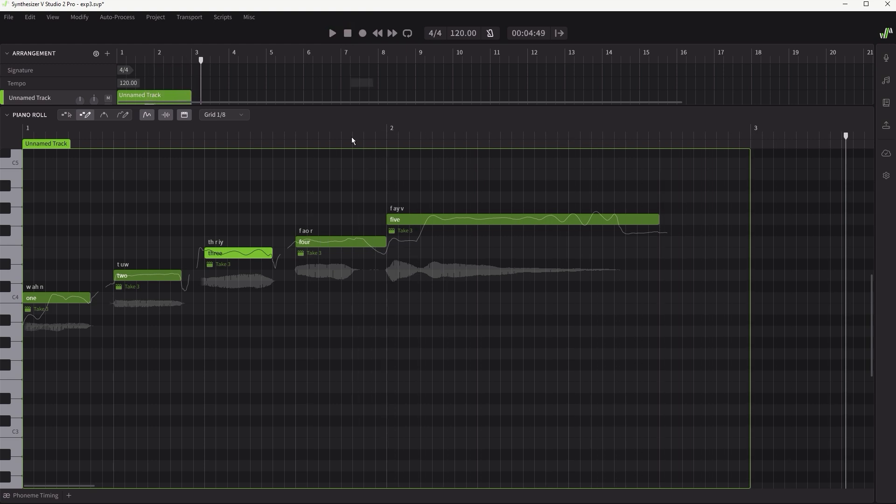
Shorten note four to leave a gap before note five, and play the melody from the beginning
left_click_drag(386, 246, 366, 245)
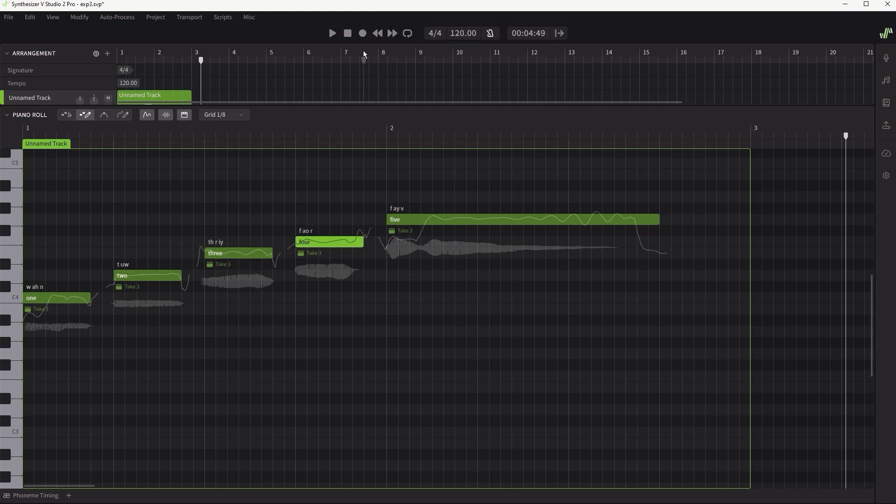
left_click(333, 34)
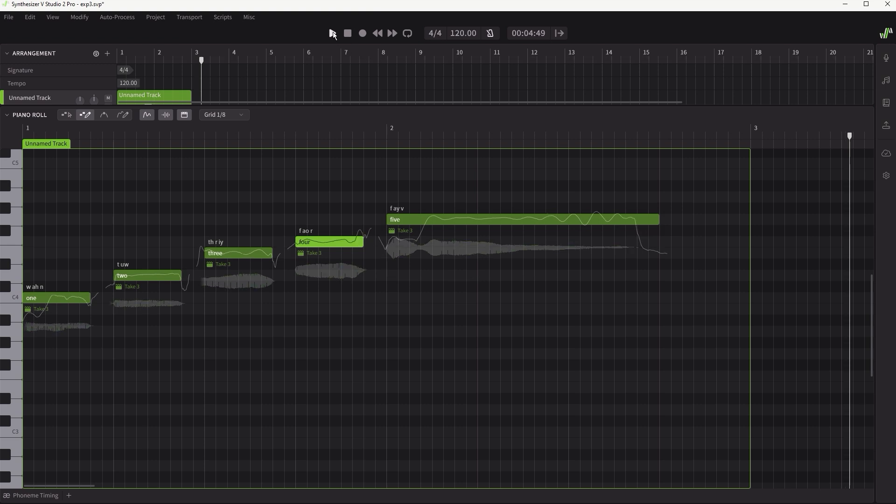
left_click(335, 34)
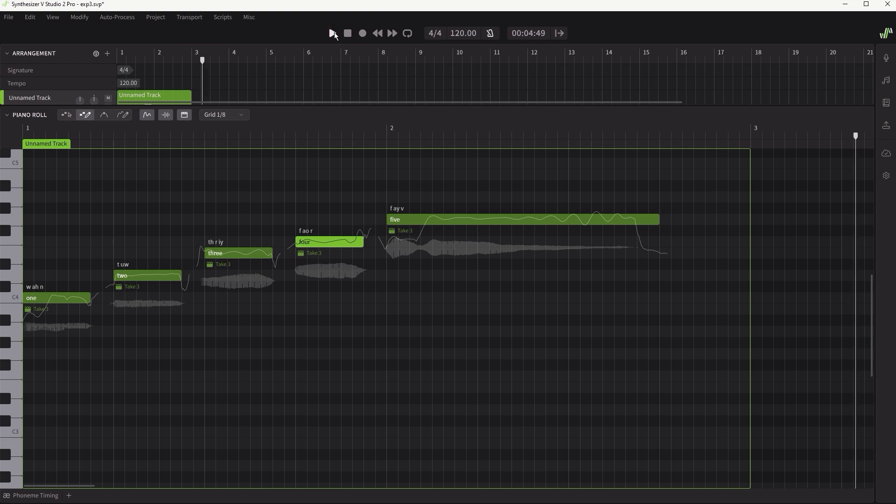
left_click(377, 34)
left_click(330, 32)
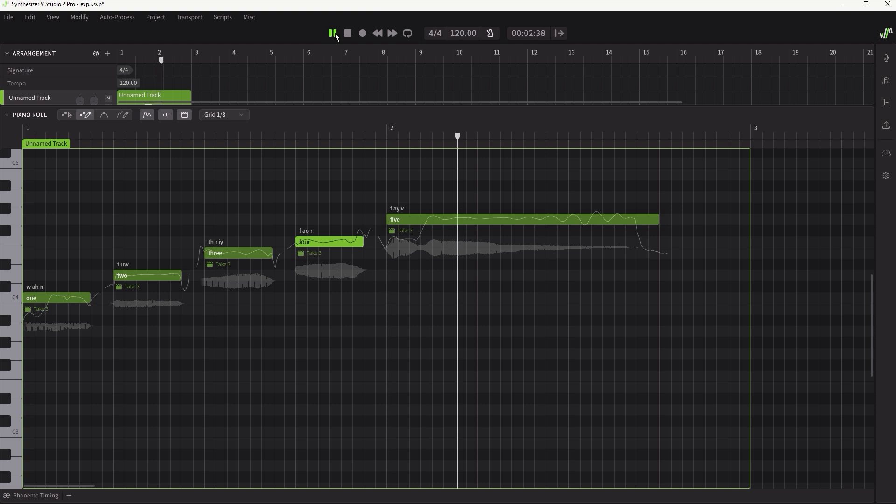
left_click(348, 34)
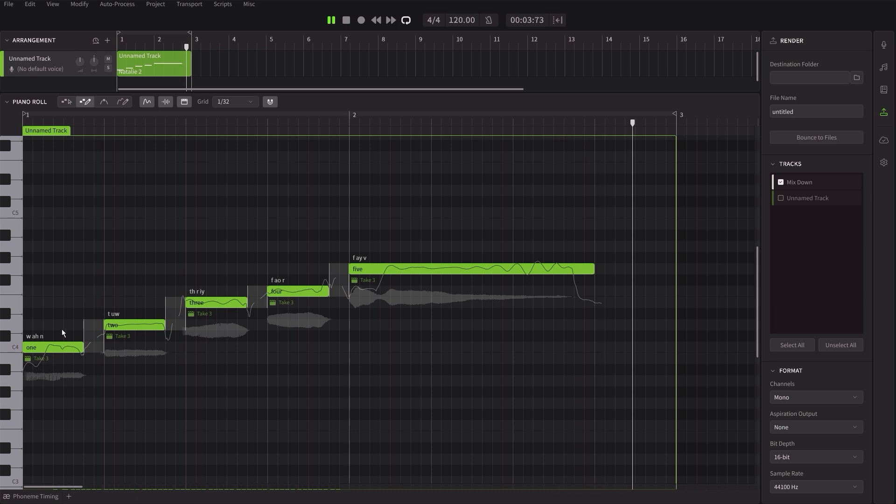
Audition the whole melody transposed to start on C5 and on C3, and move it back to start on C4
left_click_drag(34, 349, 29, 214)
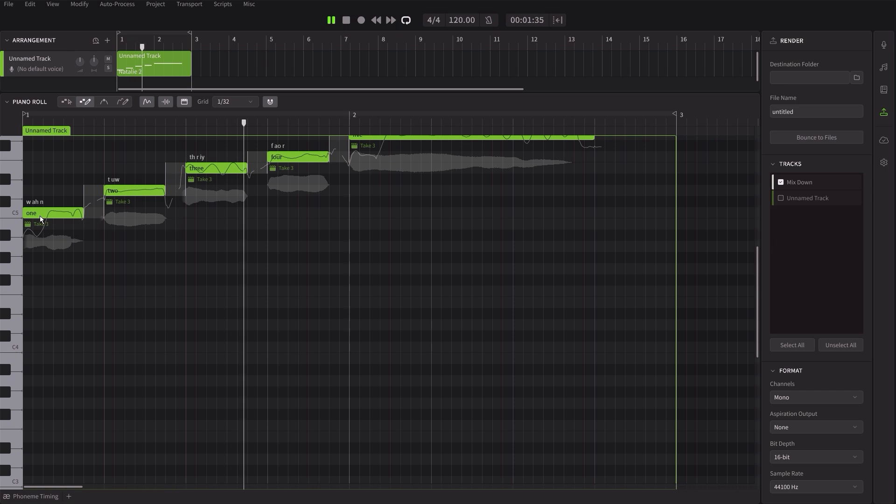
left_click_drag(41, 216, 37, 483)
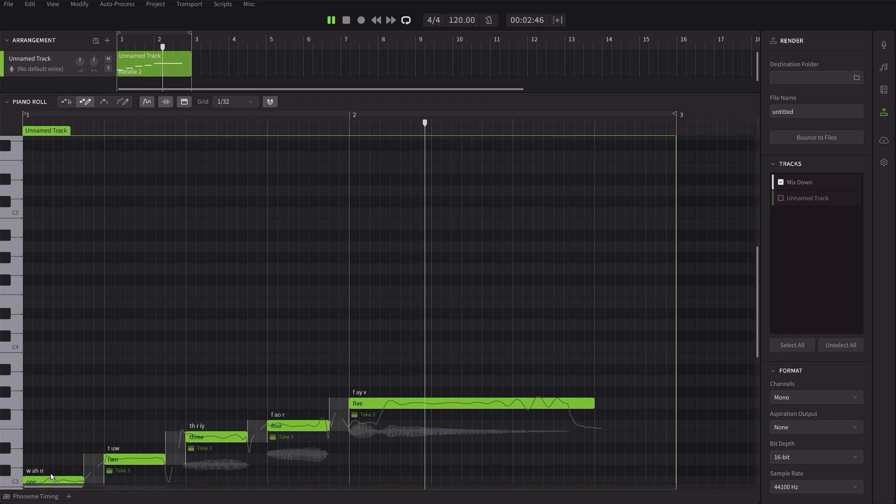
left_click_drag(41, 480, 40, 343)
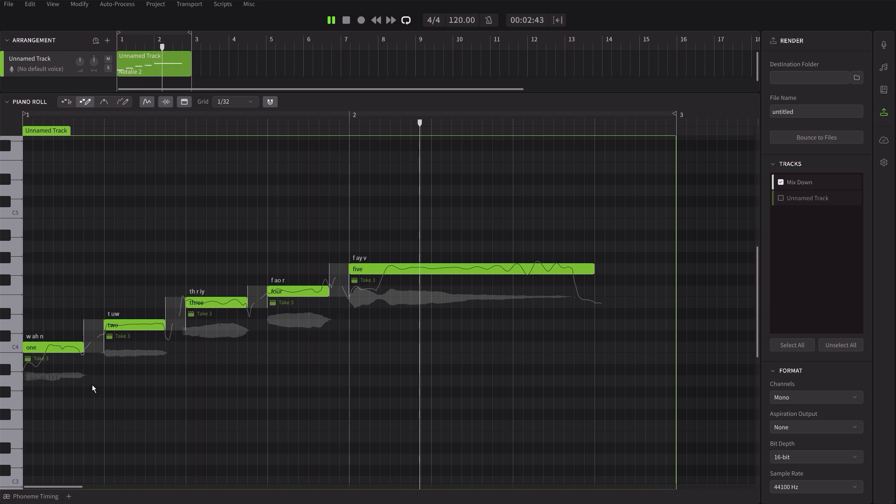
Stop the running playback and play the melody again from the beginning
key("space")
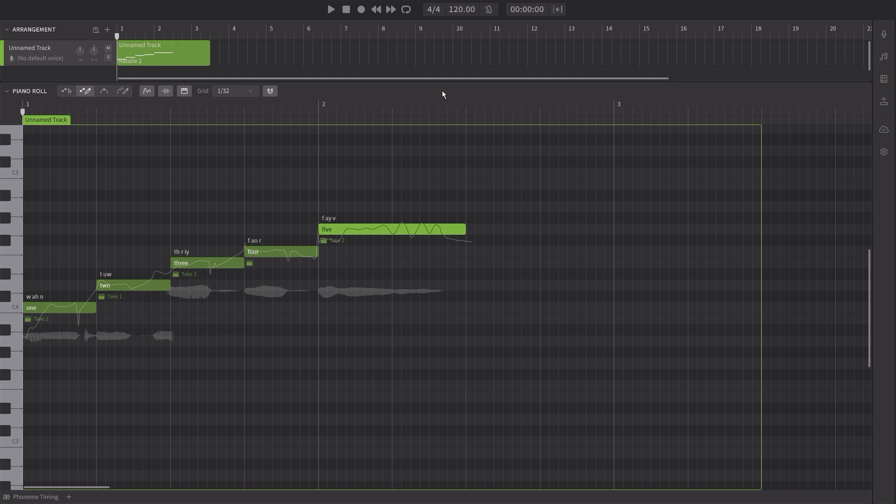
key("space")
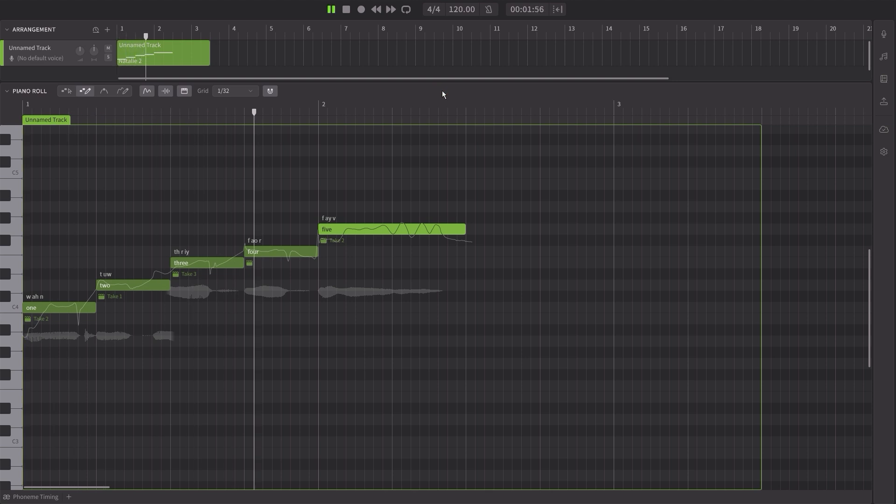
key("space")
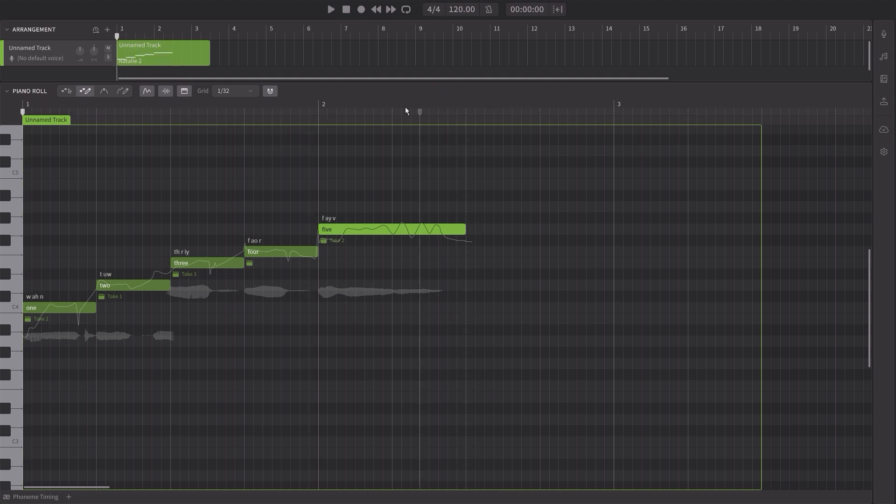
Select all five notes, one to five, and move them one beat later, keeping their pitches
left_click(85, 312)
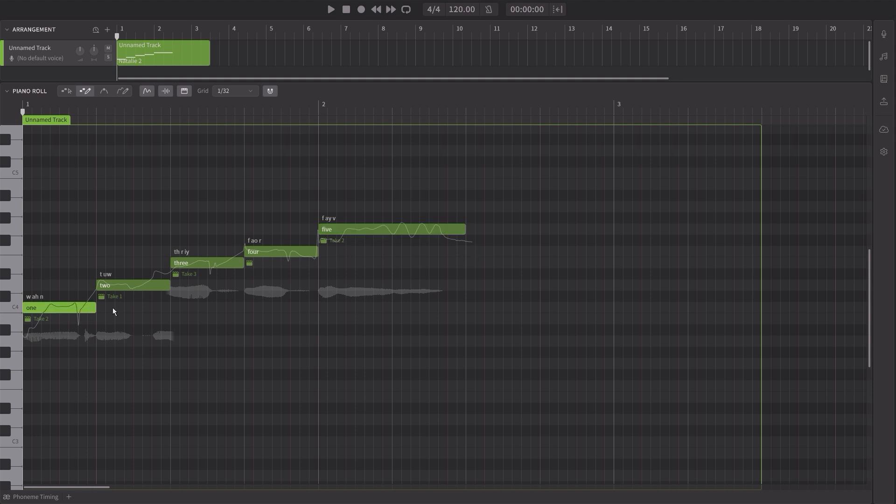
left_click(142, 289, "shift")
left_click(233, 267, "shift")
left_click(293, 254, "shift")
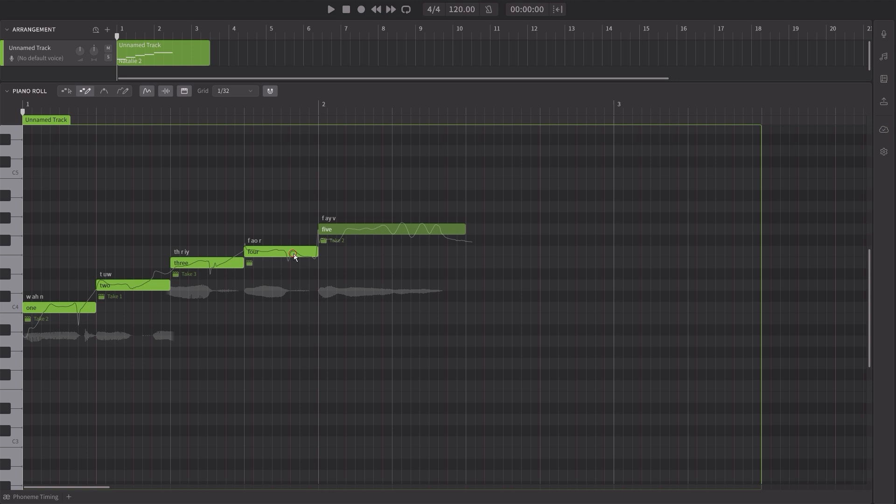
left_click(351, 231, "shift")
left_click_drag(357, 231, 434, 230)
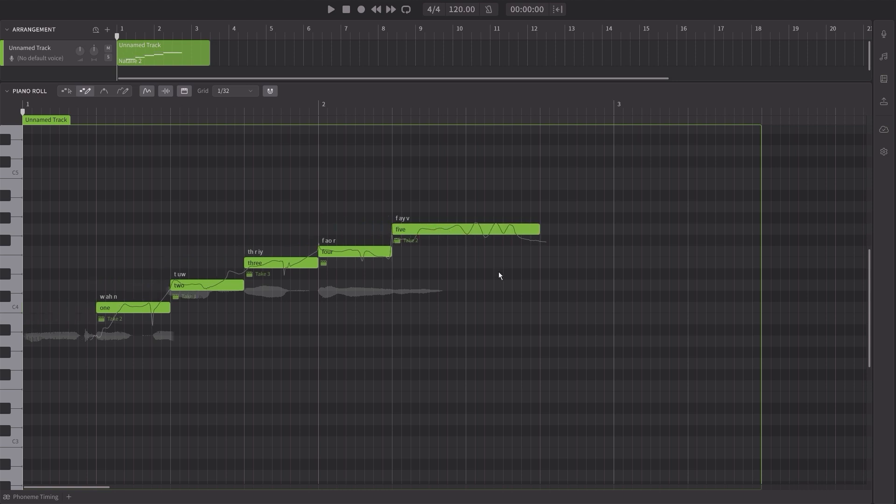
Move only note five another beat later, leaving a one-beat gap after note four
left_click(452, 247)
left_click(443, 233)
left_click_drag(441, 232, 515, 231)
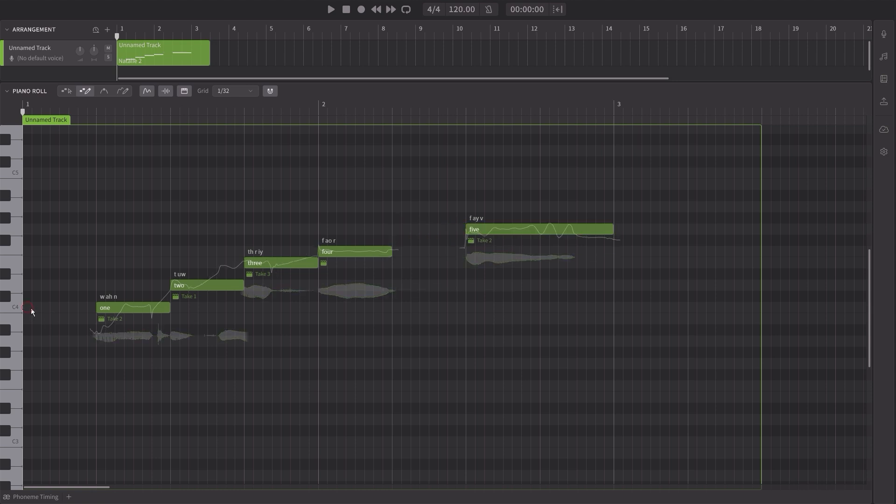
Add breath notes with the lyric "br" before note one, before note five and after note five, and play the melody
left_click_drag(31, 308, 87, 309)
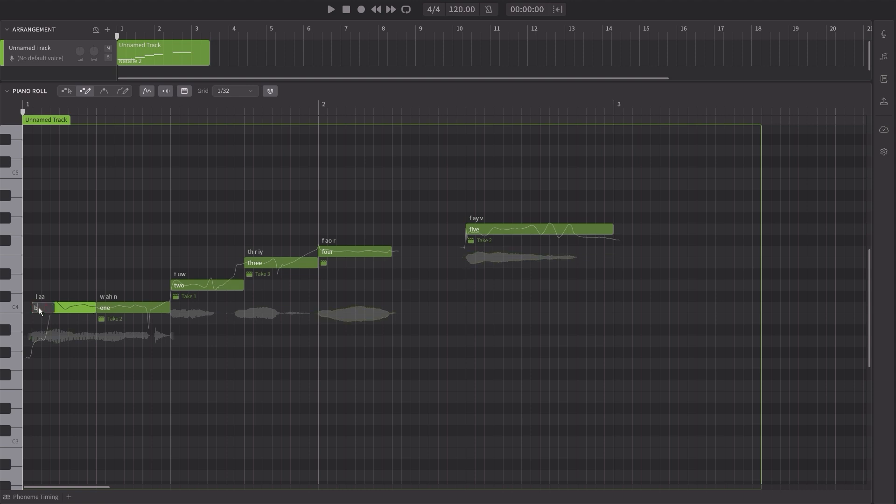
left_click_drag(400, 231, 464, 232)
double_click(398, 229)
type("br")
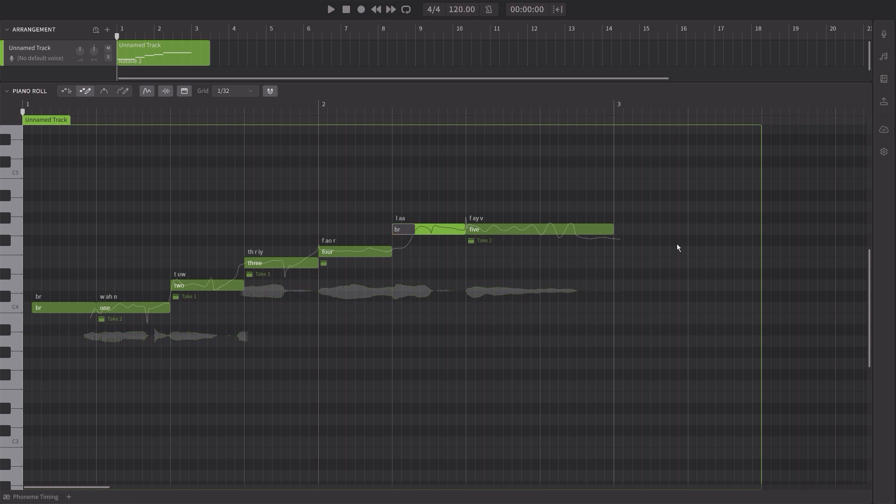
left_click_drag(617, 229, 688, 236)
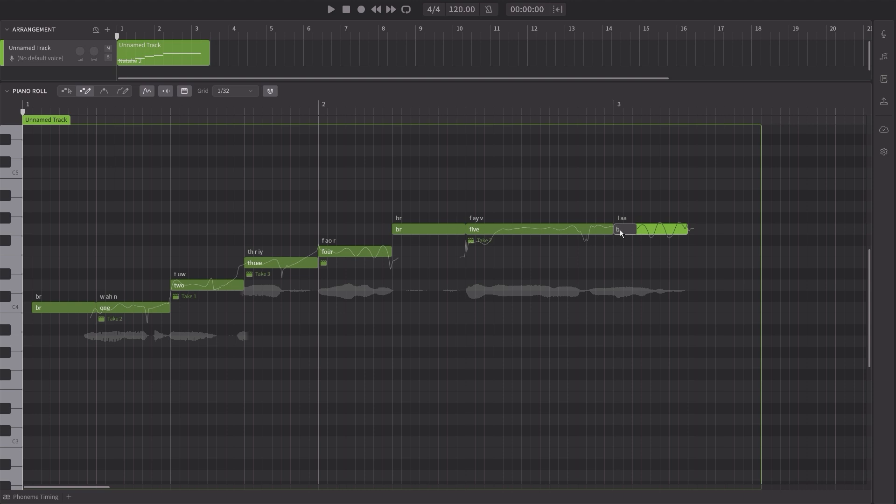
type("br")
key("Return")
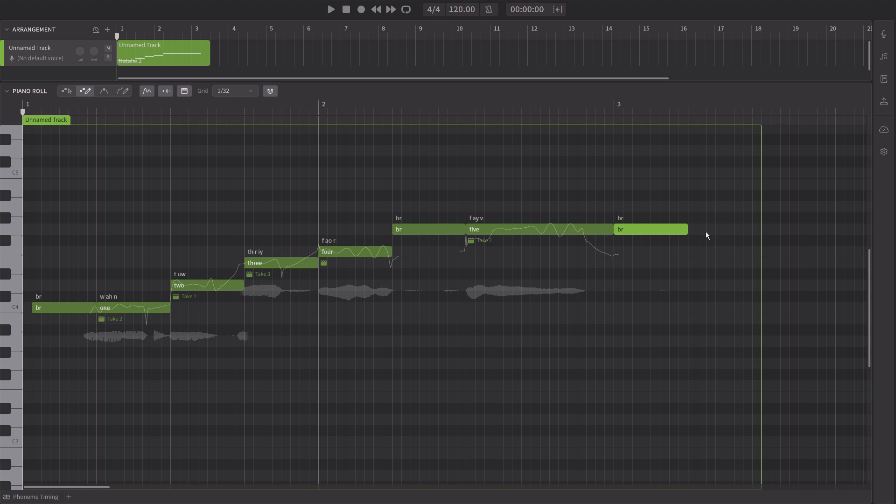
left_click(333, 8)
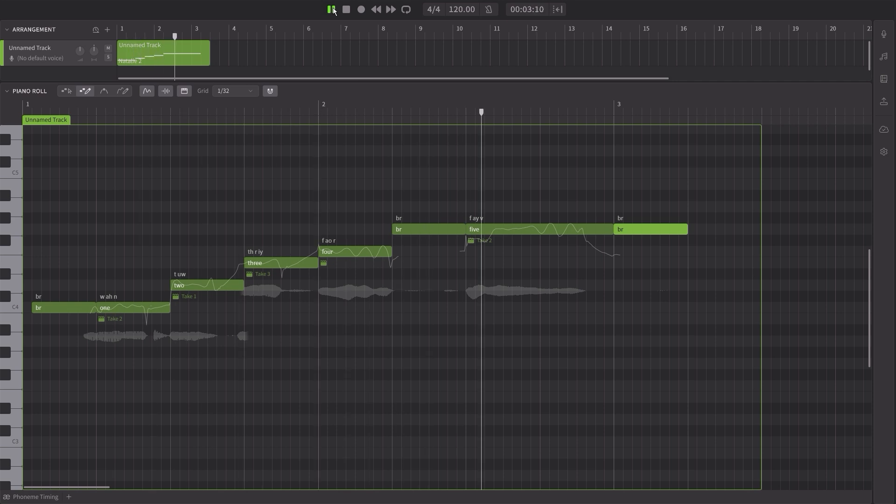
left_click(334, 10)
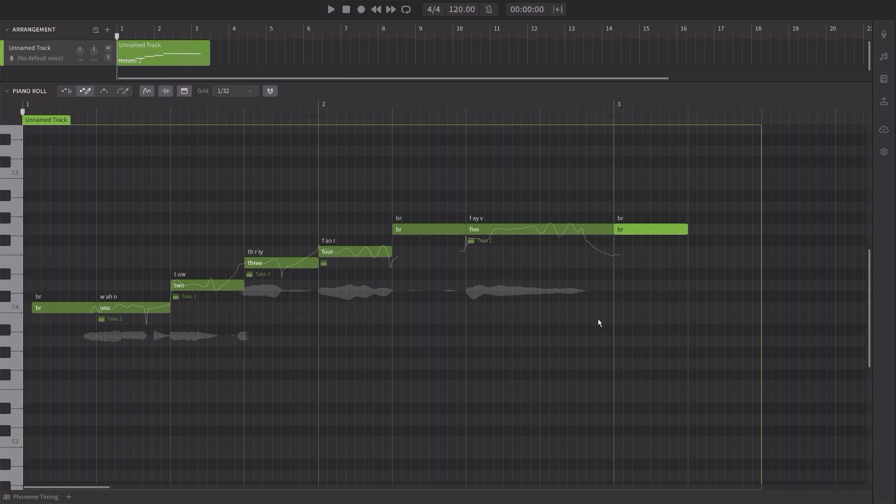
Delete the breath note after five, extend the first breath note back to the start of bar 1, and play the melody
key("Delete")
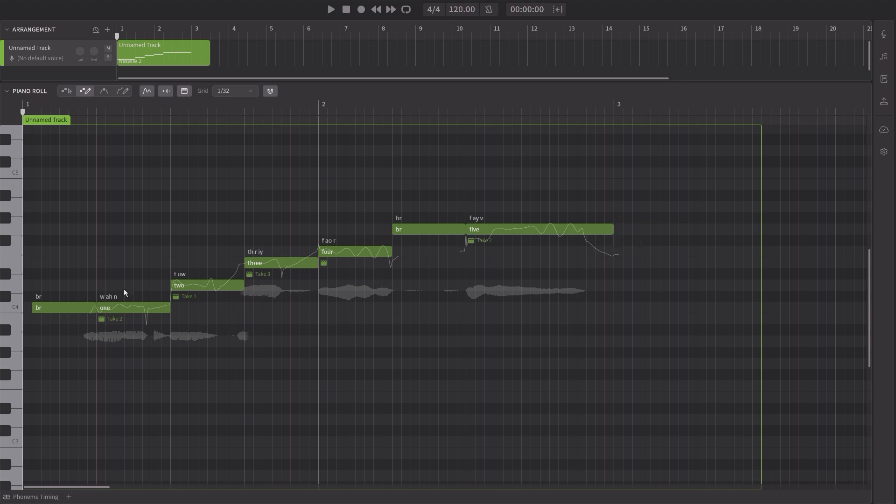
left_click_drag(32, 310, 23, 308)
key("space")
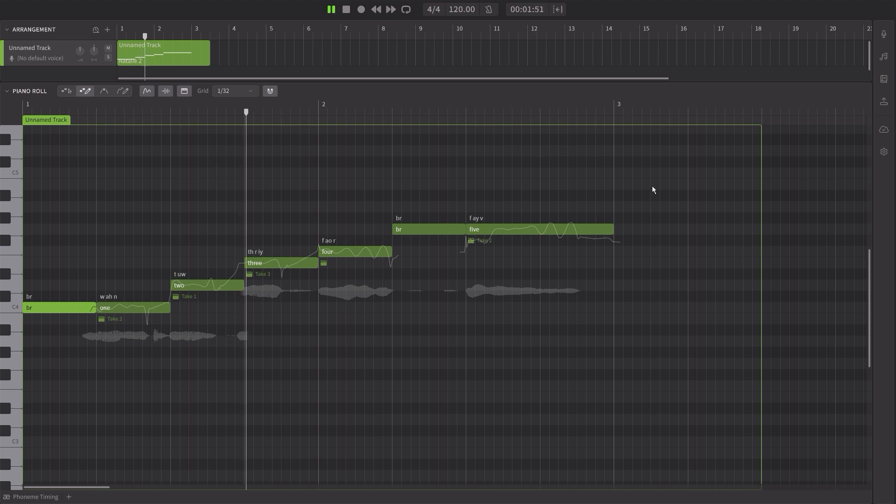
key("space")
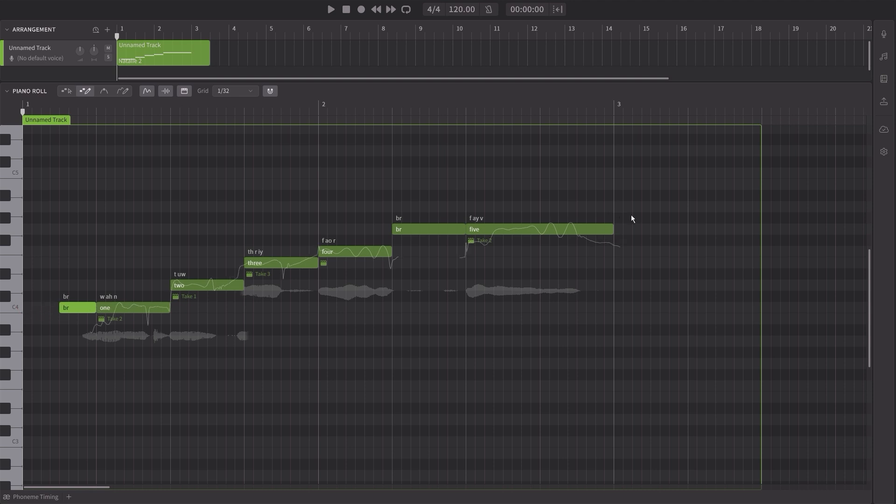
Compare the melody by playing it with the first breath note at half a beat and at its full one-beat length
key("space")
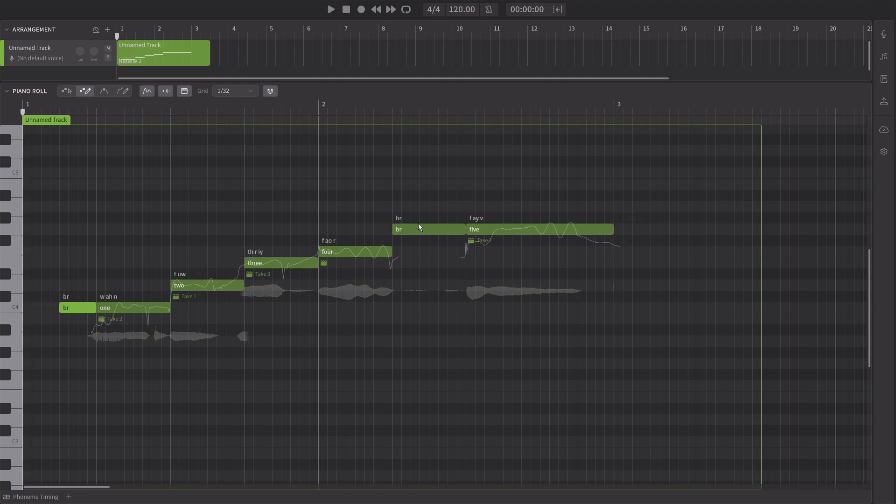
key("space")
key("space")
key("space")
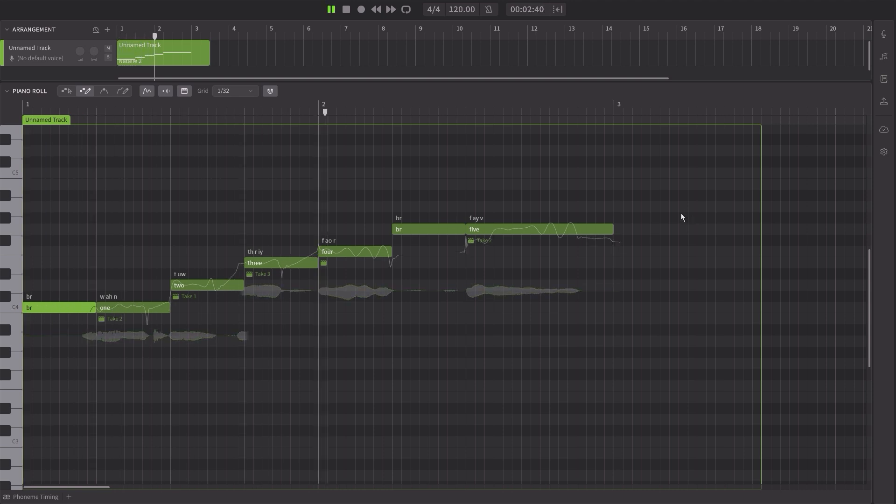
key("space")
key("space")
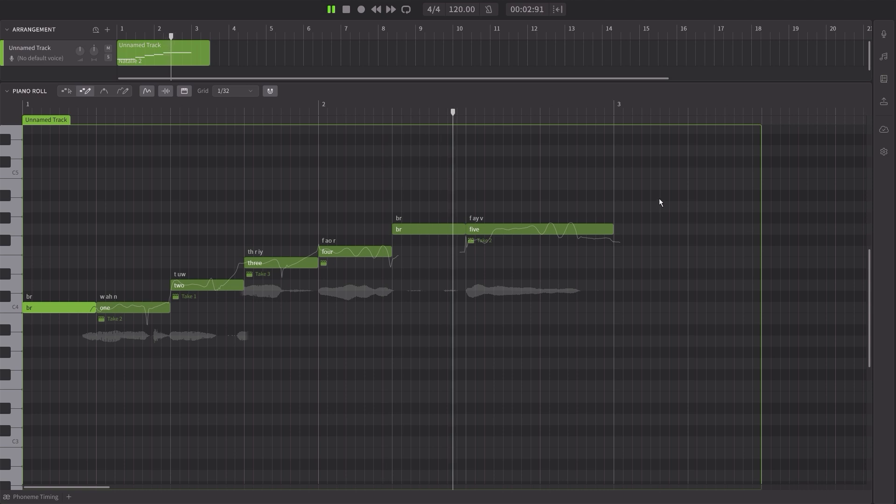
key("space")
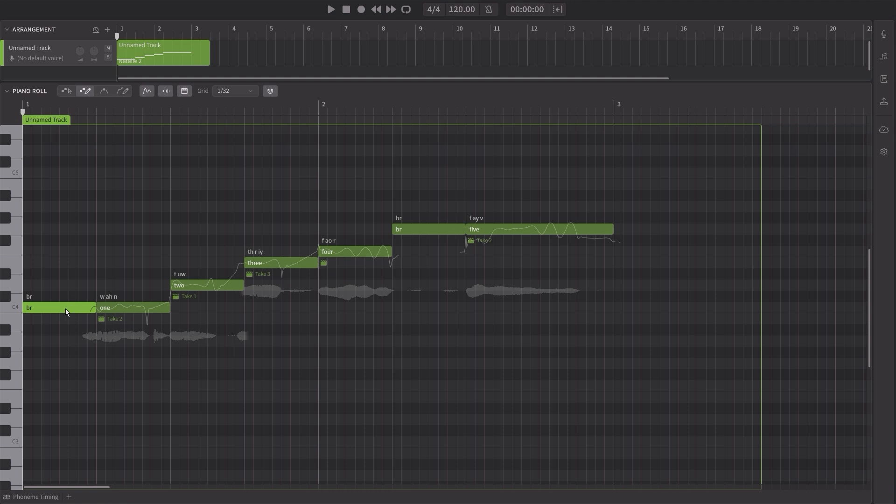
Delete both remaining breath notes and move note five one beat earlier so it meets note four
key("Delete")
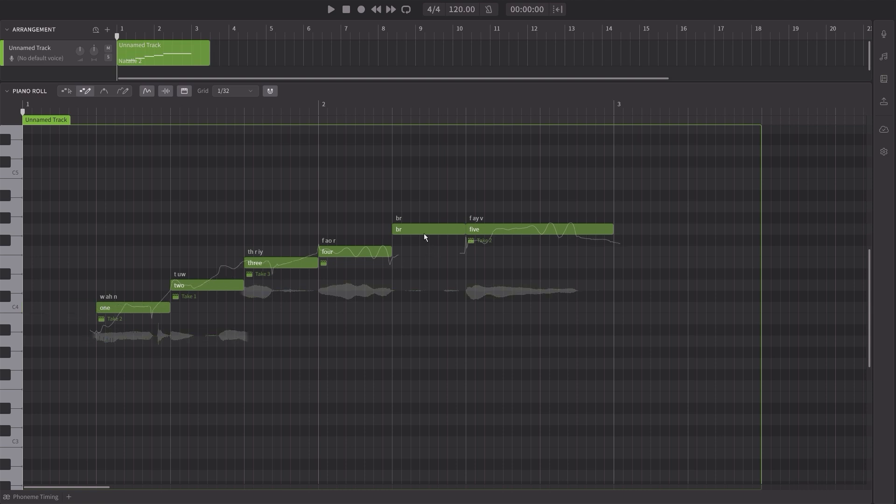
left_click(424, 233)
key("Delete")
left_click(488, 231)
left_click_drag(488, 231, 414, 231)
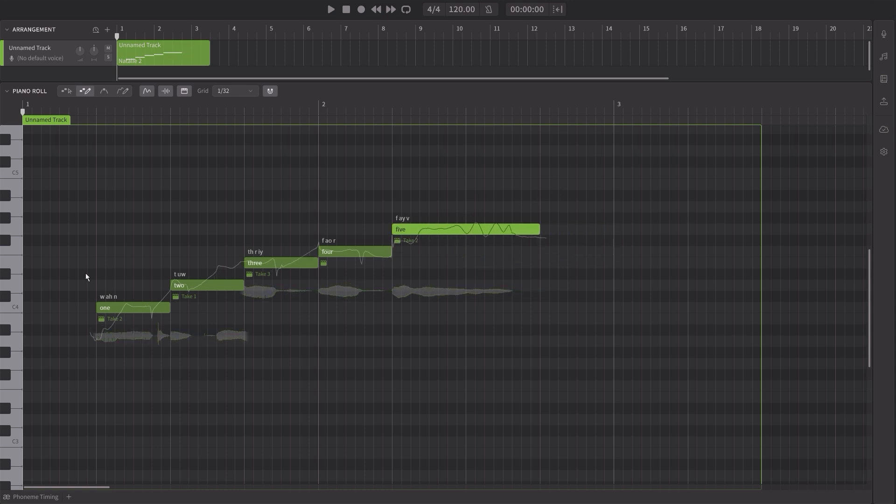
Change the first note's lyric to "academy" and the four following notes' lyrics to "+", and play the melody
double_click(108, 309)
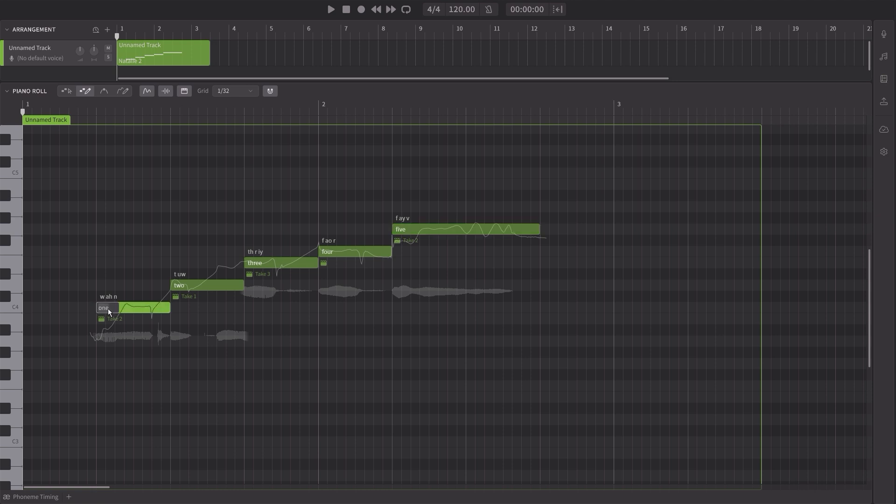
type("academy")
double_click(180, 288)
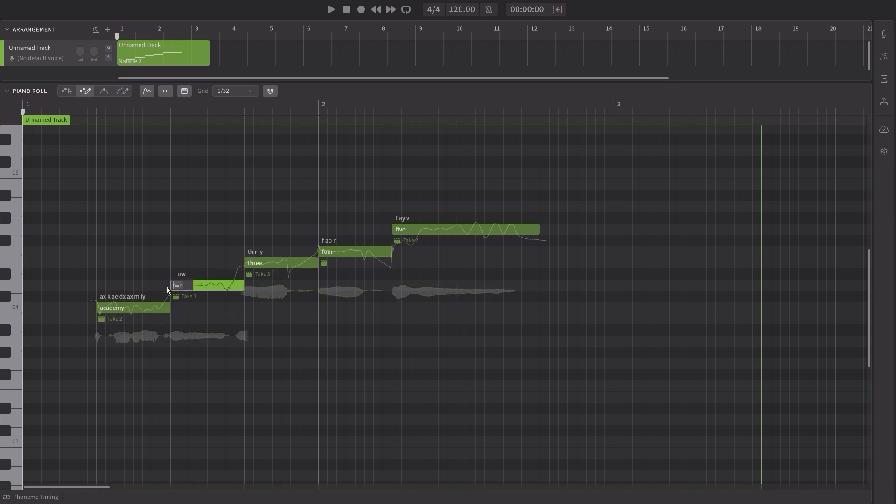
type("+")
double_click(258, 264)
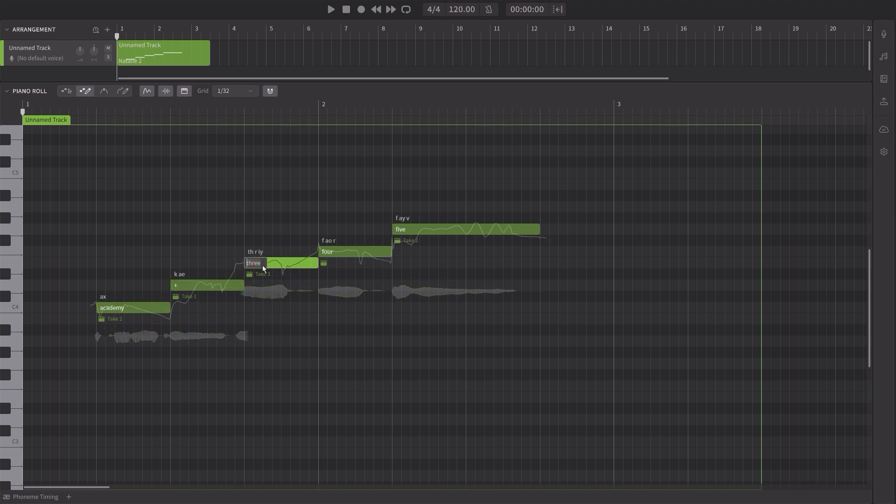
double_click(331, 252)
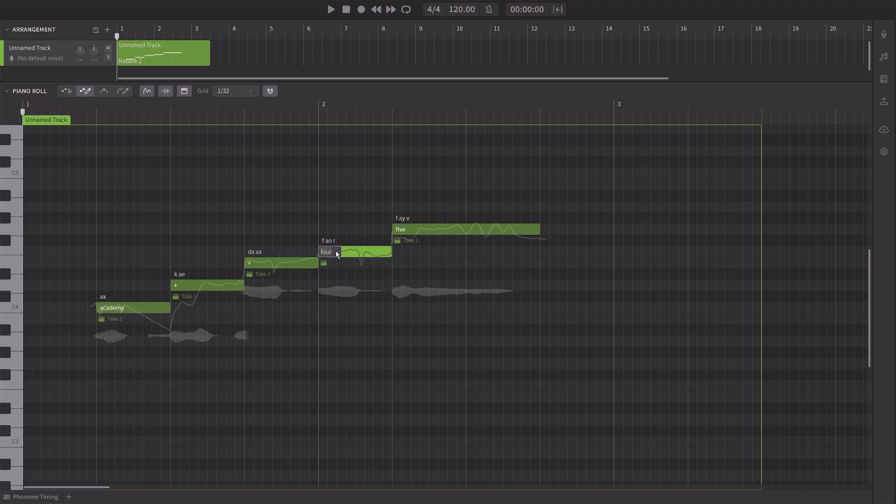
double_click(405, 231)
type("+")
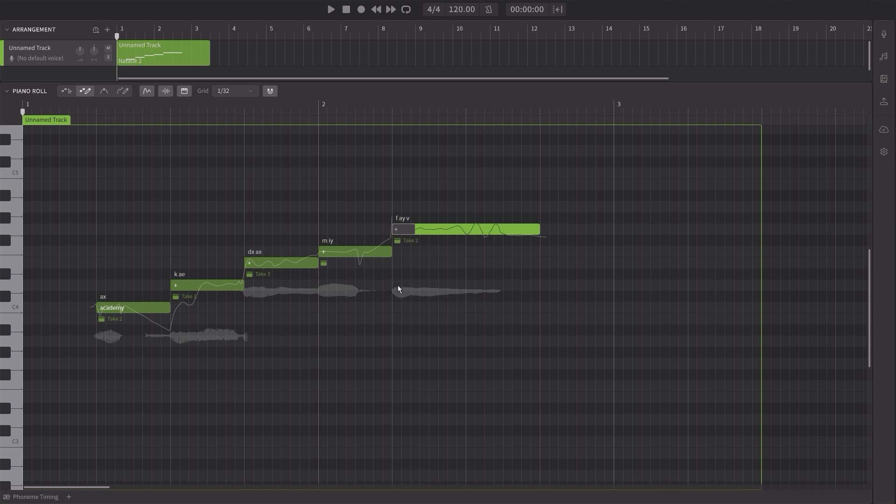
key("Return")
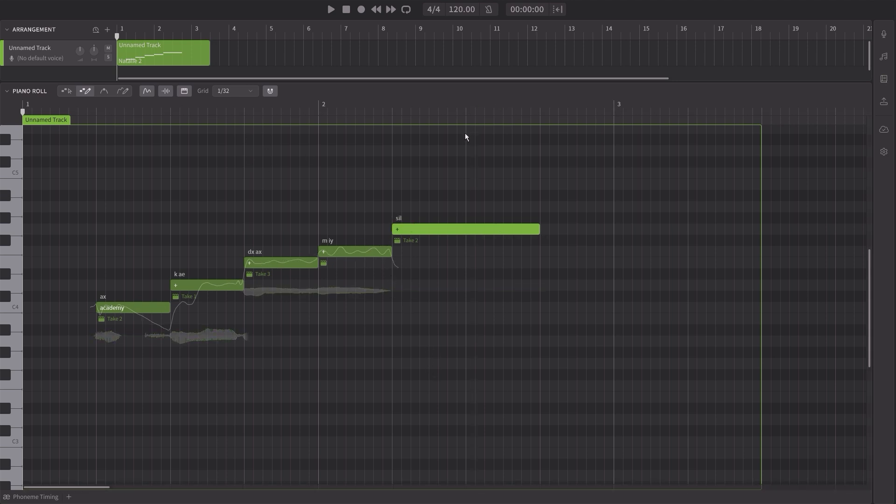
key("space")
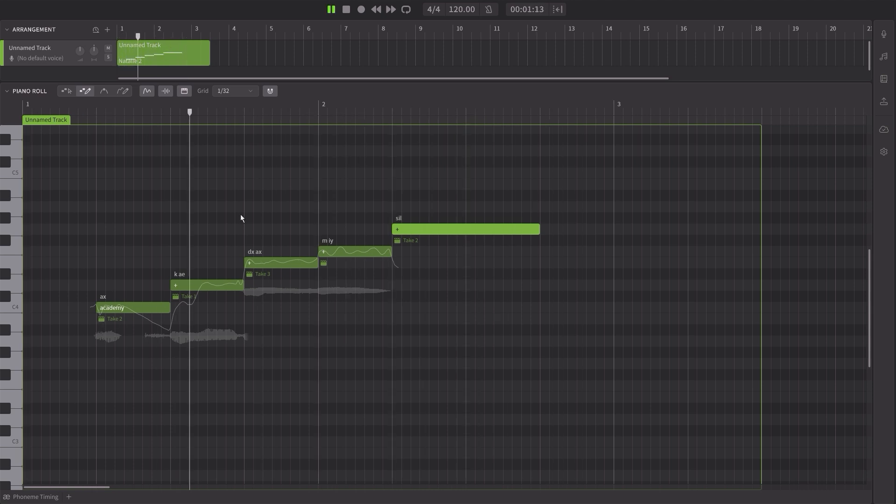
key("space")
Audition the melody with a one-beat "br" breath note drawn before "academy", and delete that breath note
left_click_drag(26, 308, 91, 308)
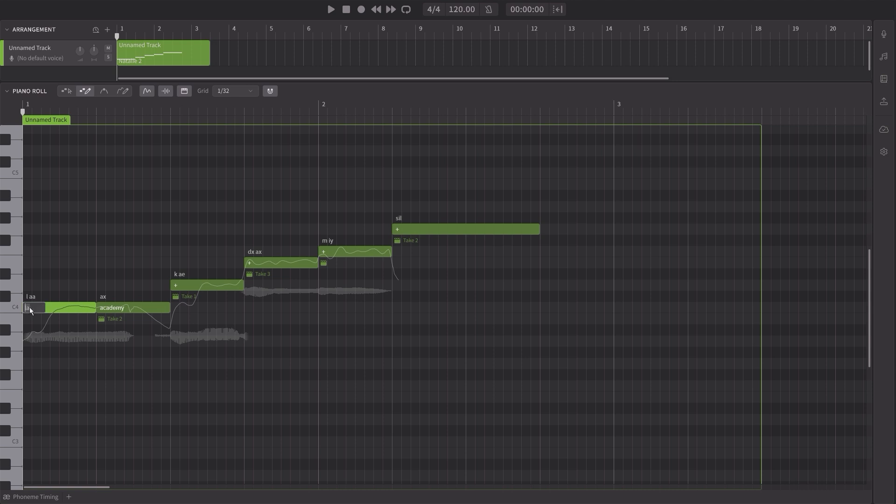
key("Return")
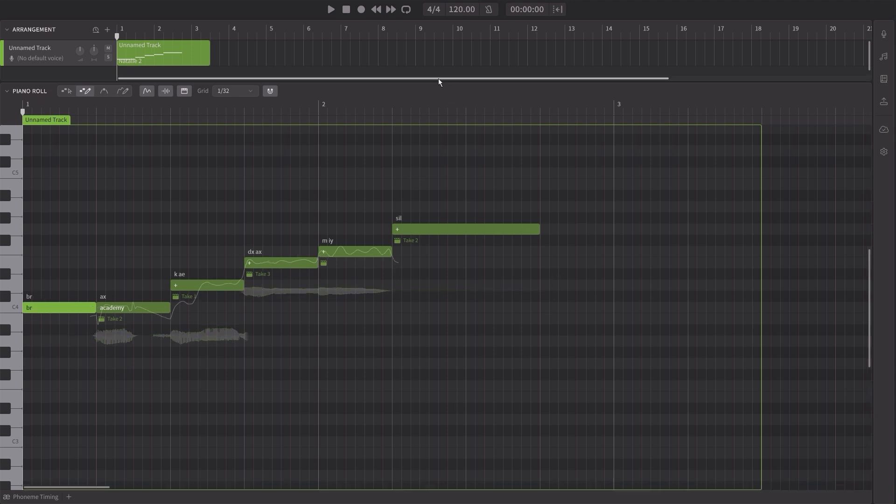
left_click(331, 10)
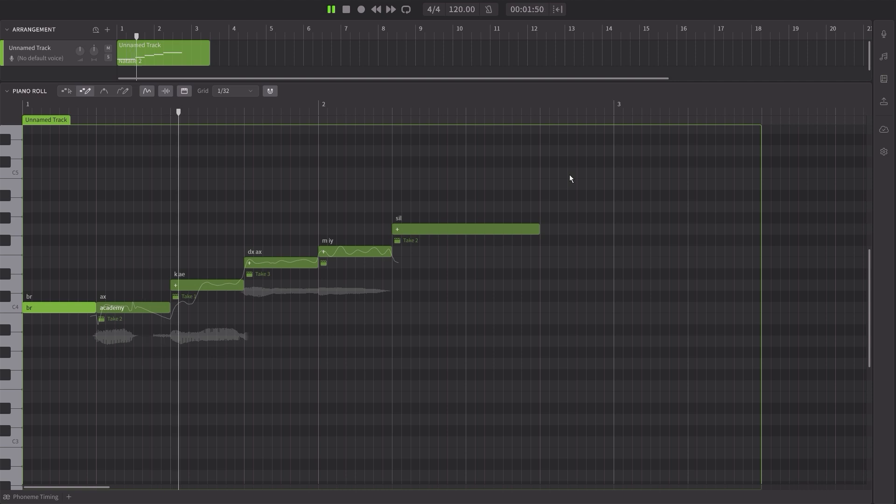
key("space")
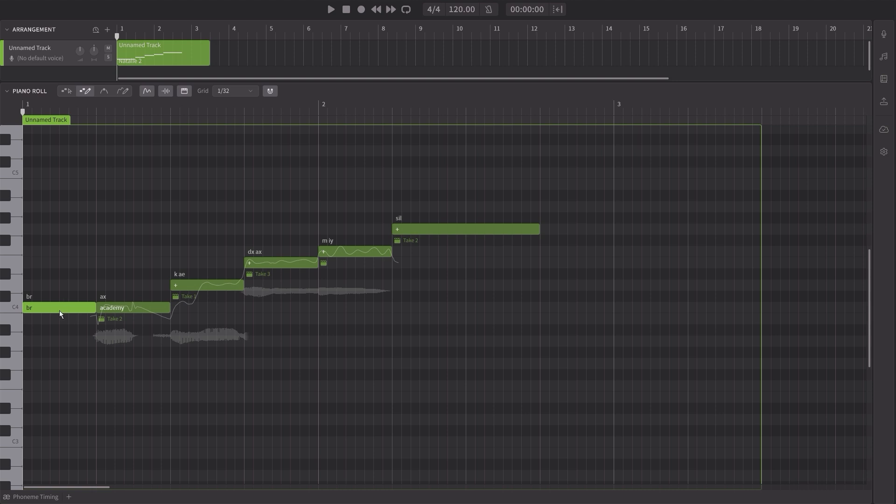
key("Delete")
Change the first note's lyric to "ah" and the four following notes' lyrics to "-", and play the melody
left_click(112, 309)
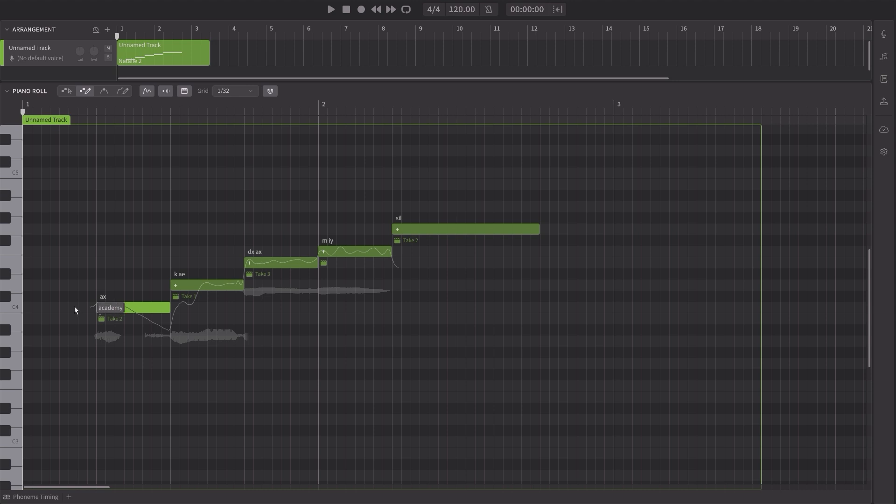
type("ah")
double_click(178, 283)
left_click(178, 283)
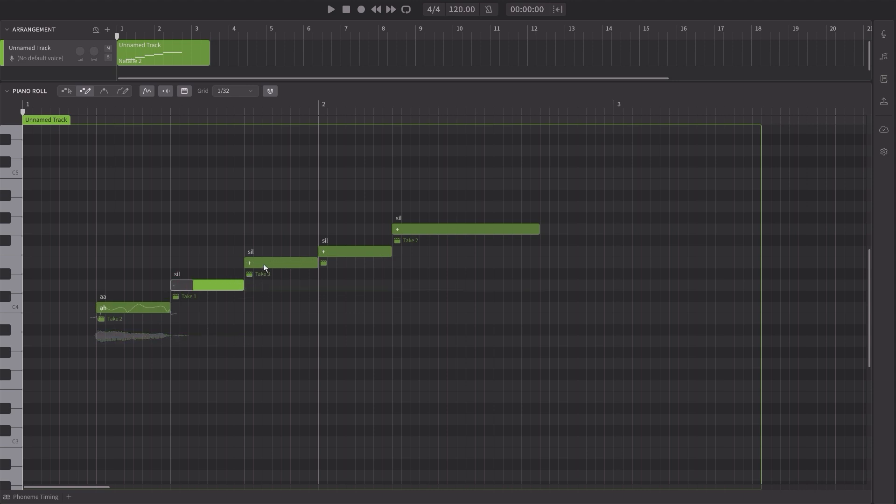
left_click(250, 262)
double_click(251, 262)
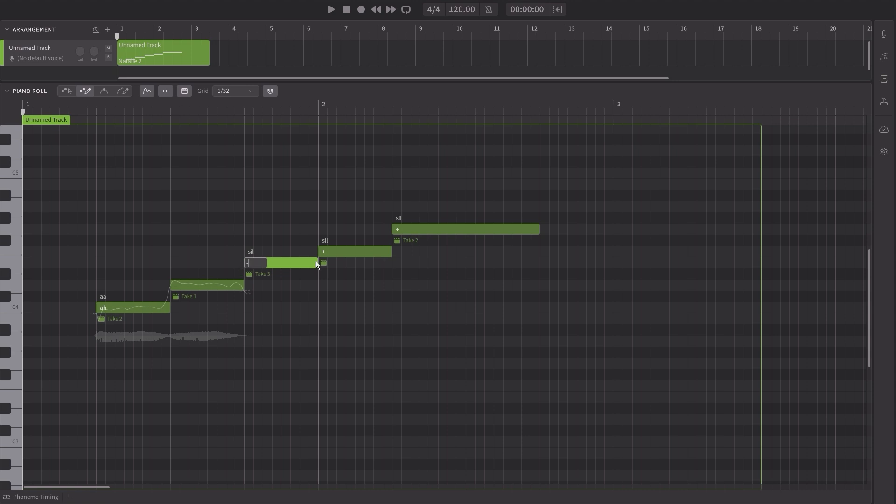
left_click(328, 253)
double_click(326, 252)
type("-")
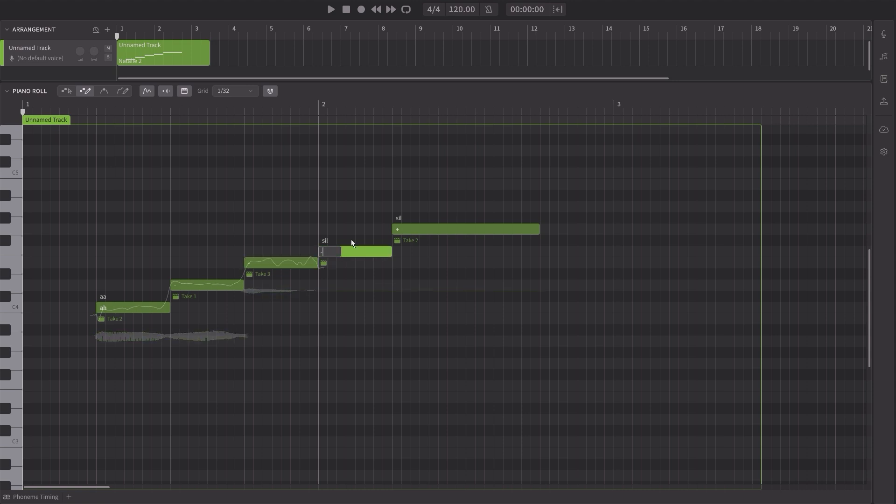
left_click(410, 229)
double_click(402, 229)
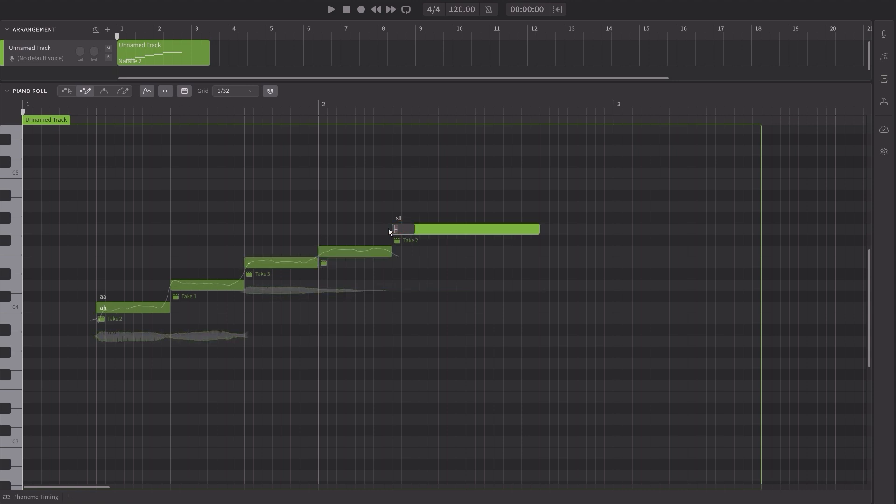
type("-")
key("Return")
left_click(329, 10)
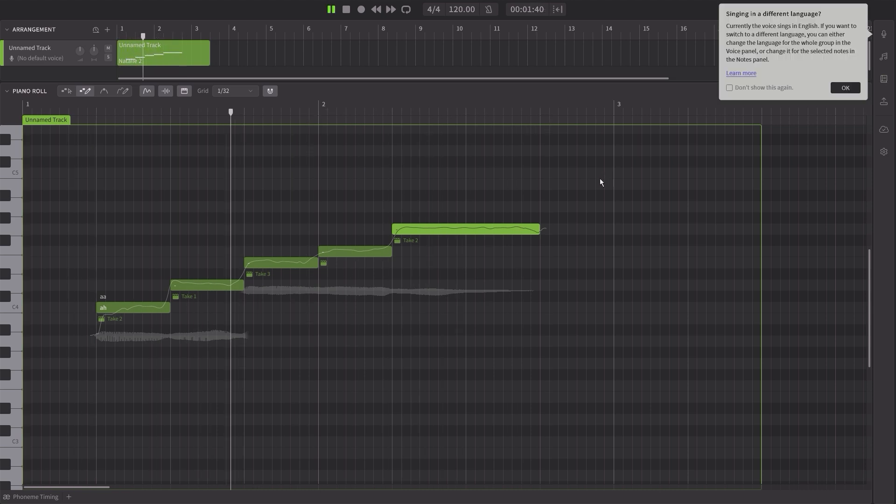
key("space")
Change the first note's lyric to "tomorrow" and play the melody with the sustained notes
left_click(104, 308)
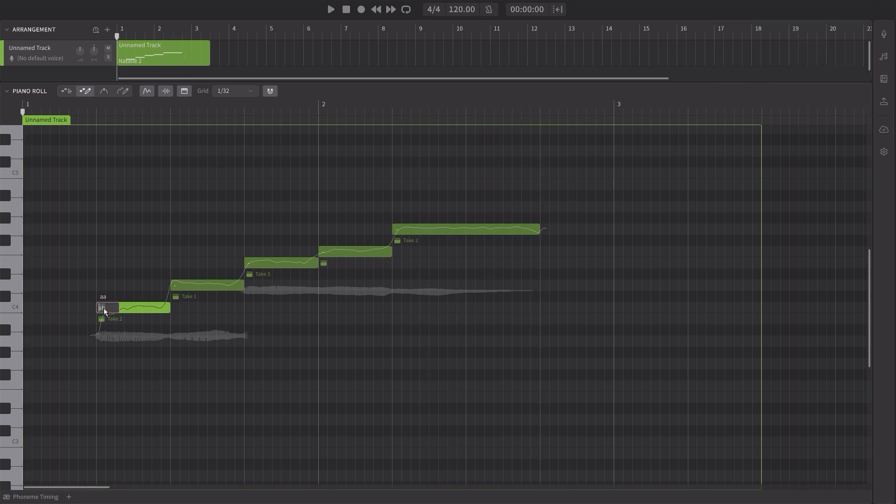
type("tomorrow")
key("Return")
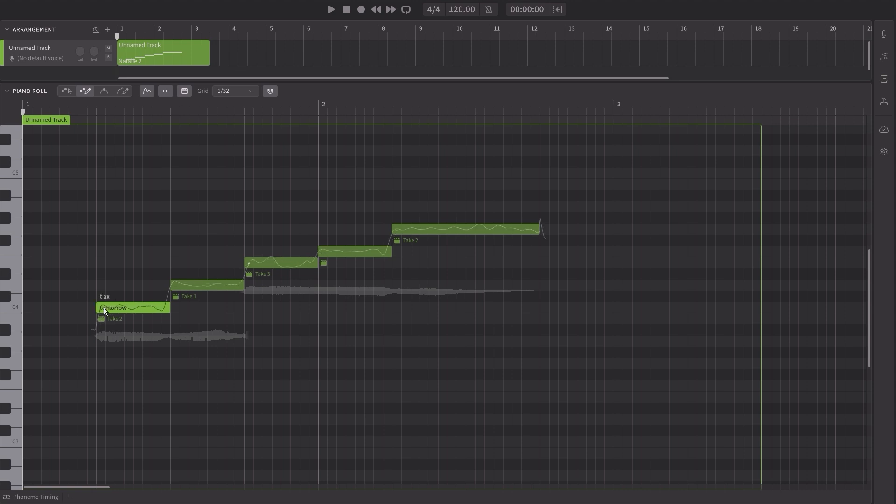
key("space")
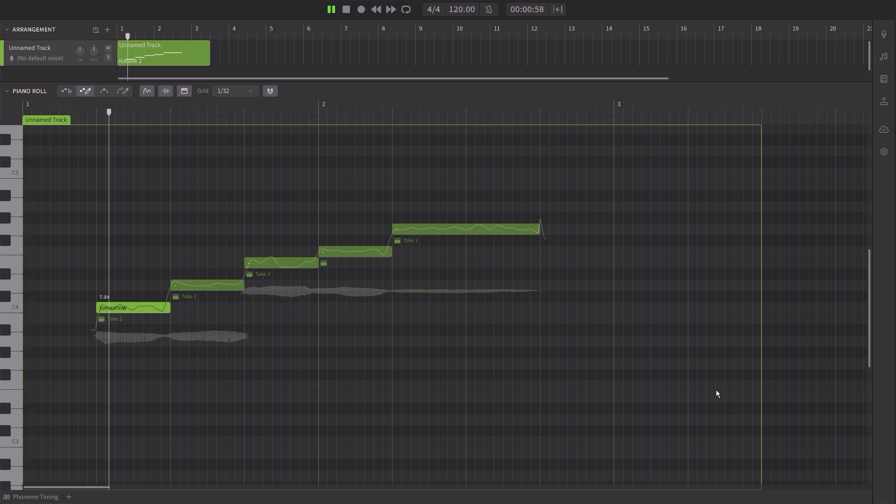
key("space")
Change the last note's lyric to "+" and play the melody twice
left_click(396, 230)
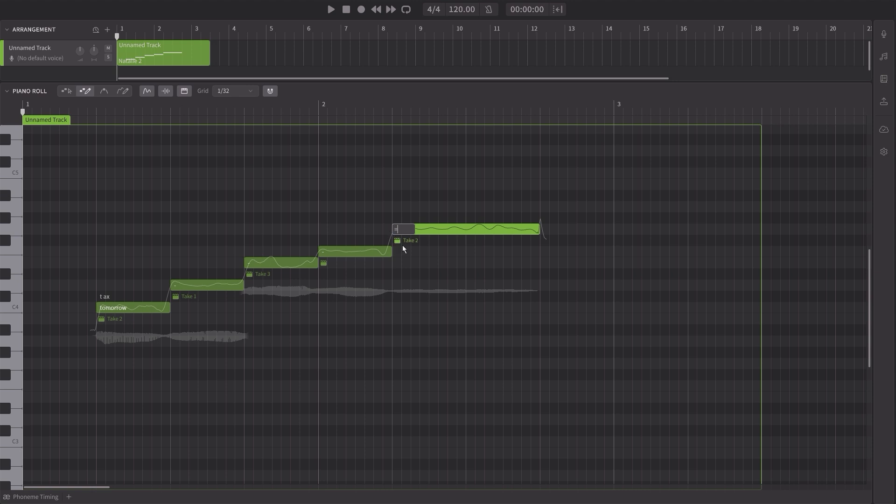
type("+")
key("Return")
key("space")
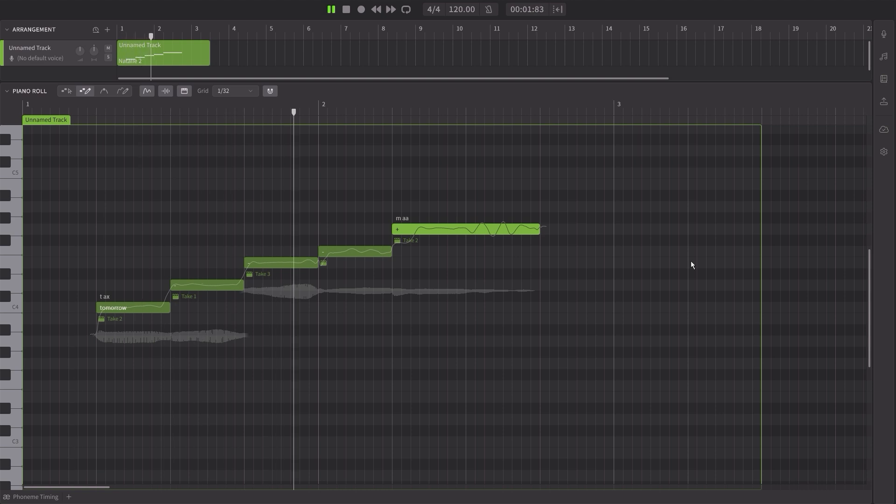
key("space")
key("space")
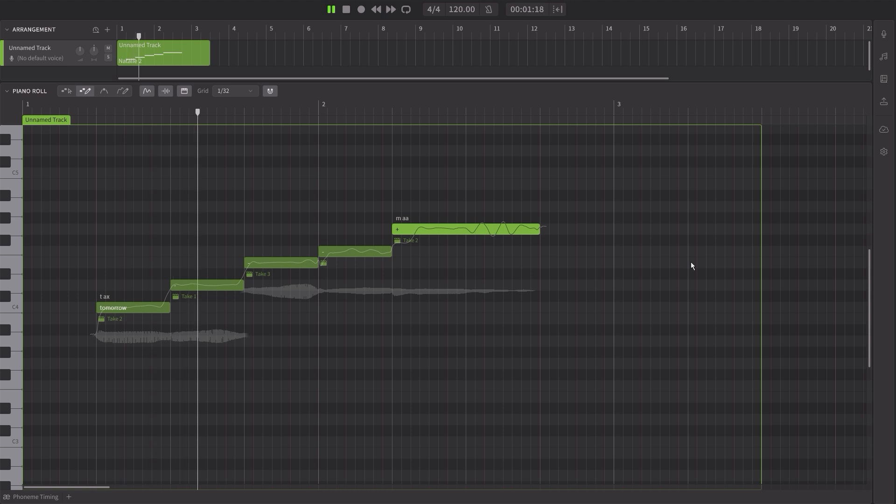
key("space")
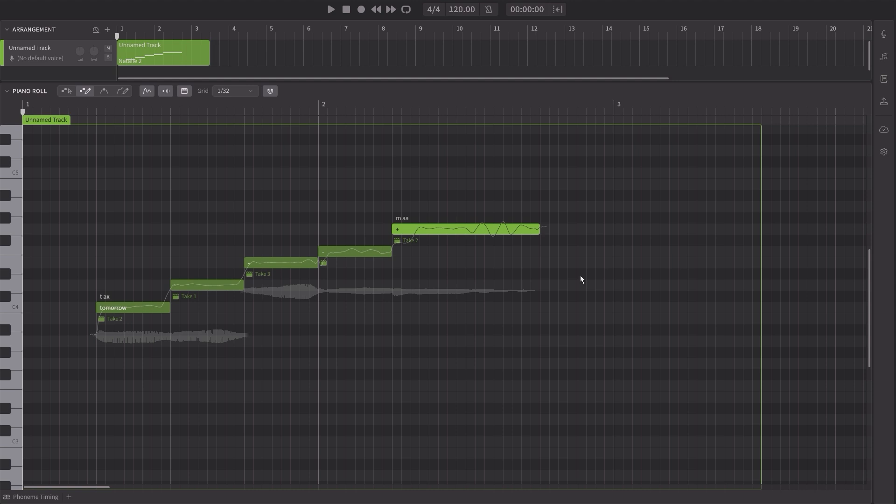
Replace the first note's lyric "tomorrow" with "one"
double_click(112, 308)
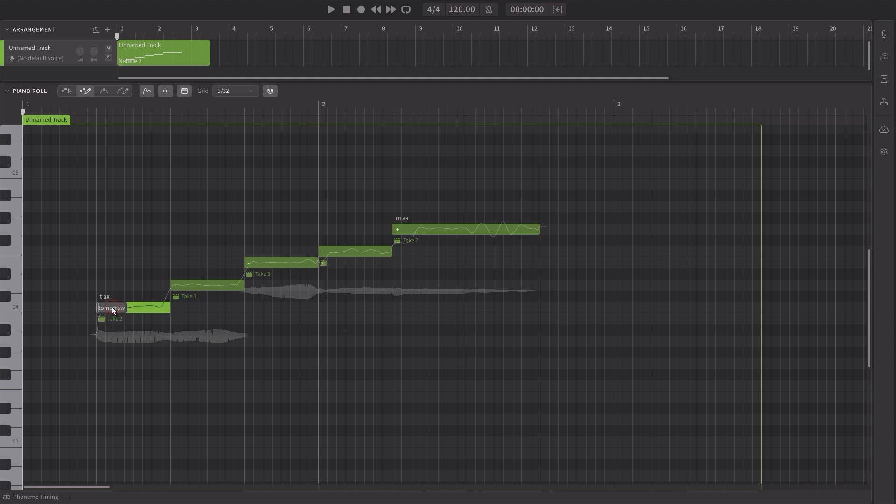
mouse_move(128, 312)
left_mouse_down()
mouse_move(115, 307)
mouse_move(132, 307)
left_mouse_up()
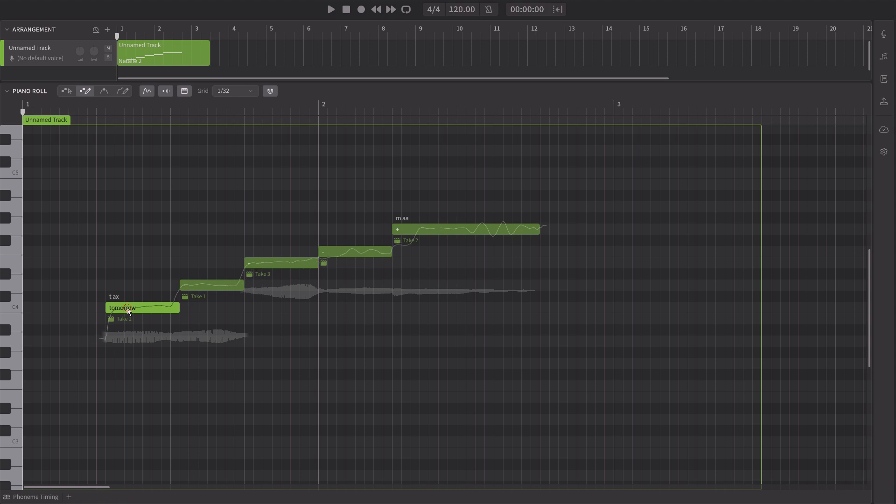
left_click(133, 308)
type("one")
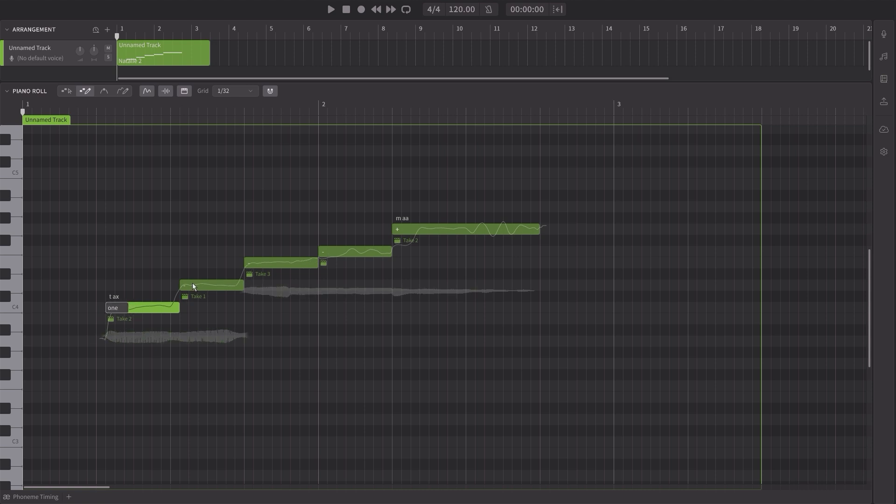
Try the numerals "2" and "3" as lyrics on the second and third notes, and play the melody
double_click(191, 283)
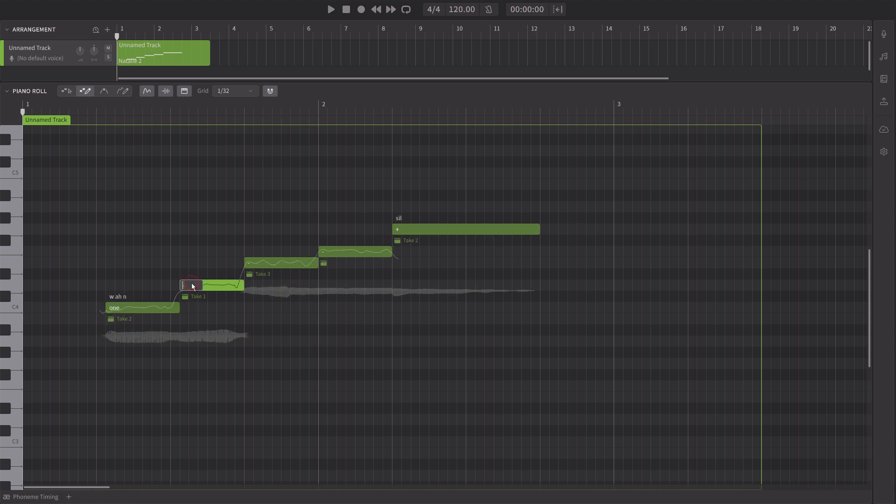
type("2")
double_click(255, 264)
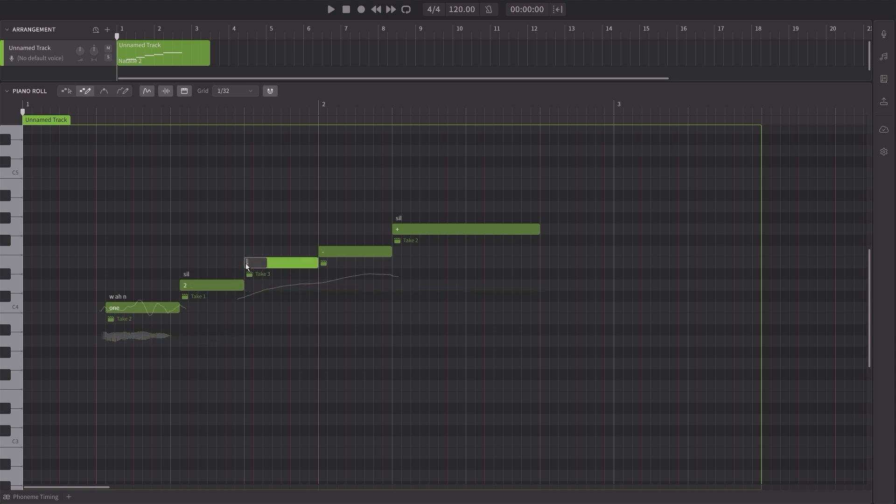
double_click(338, 252)
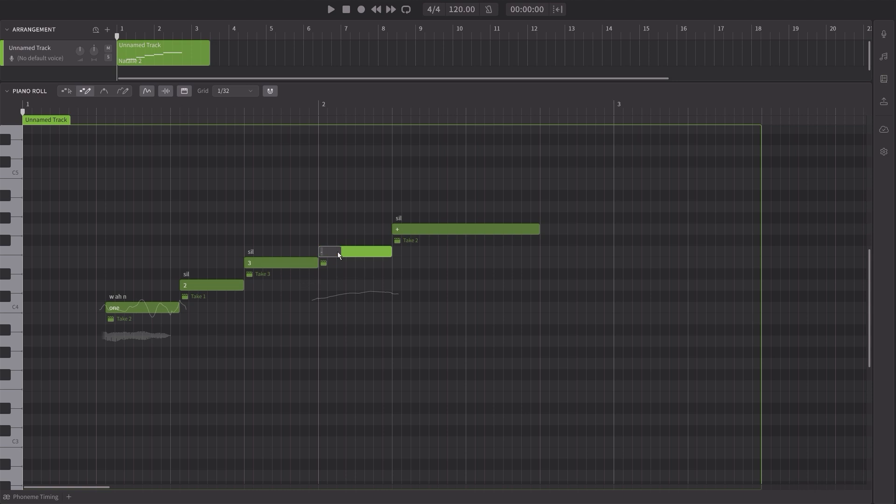
left_click(331, 9)
key("space")
Extend the first note's start back to beat two and change the next three notes' lyrics to "two", "three" and "four"
left_click(105, 309)
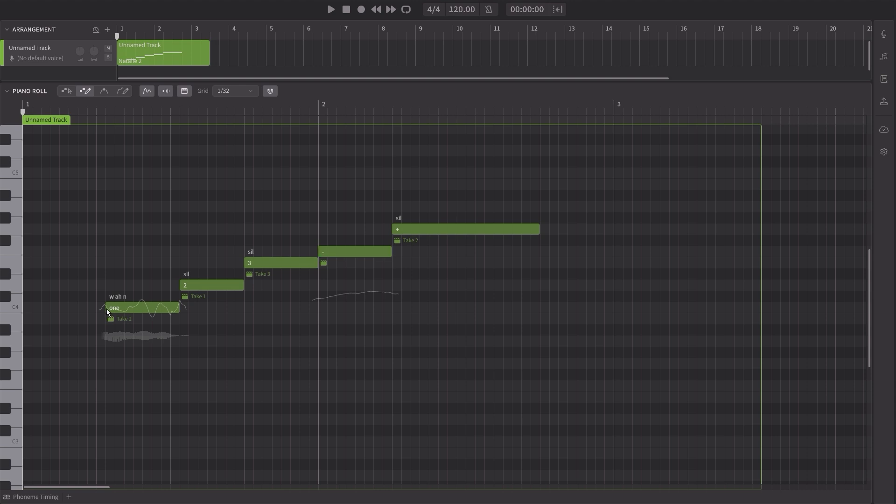
left_click_drag(106, 308, 97, 308)
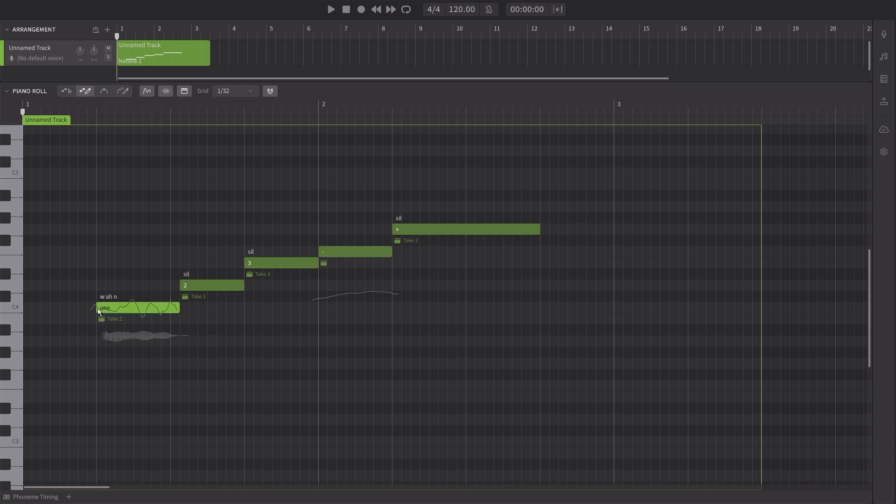
left_click(186, 286)
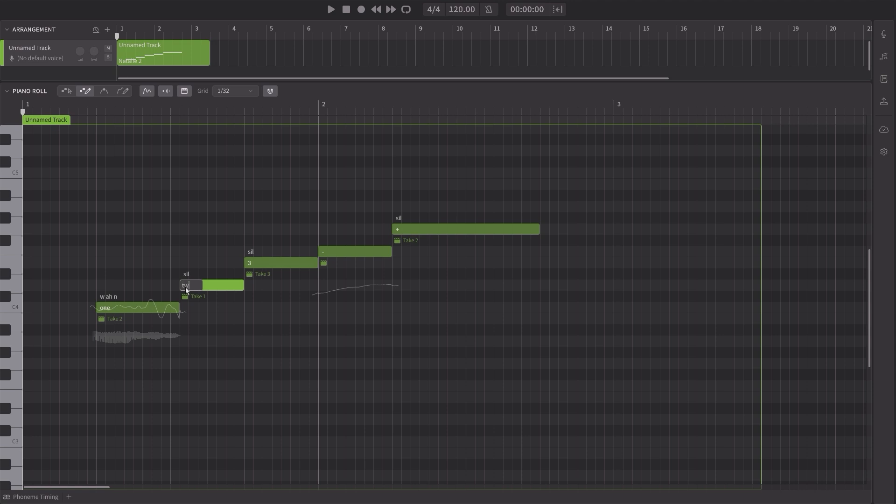
double_click(250, 262)
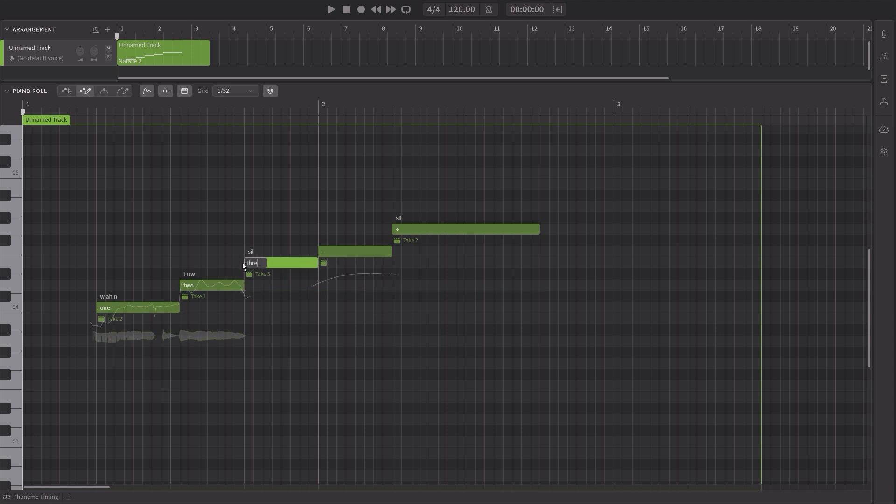
type("three")
double_click(324, 253)
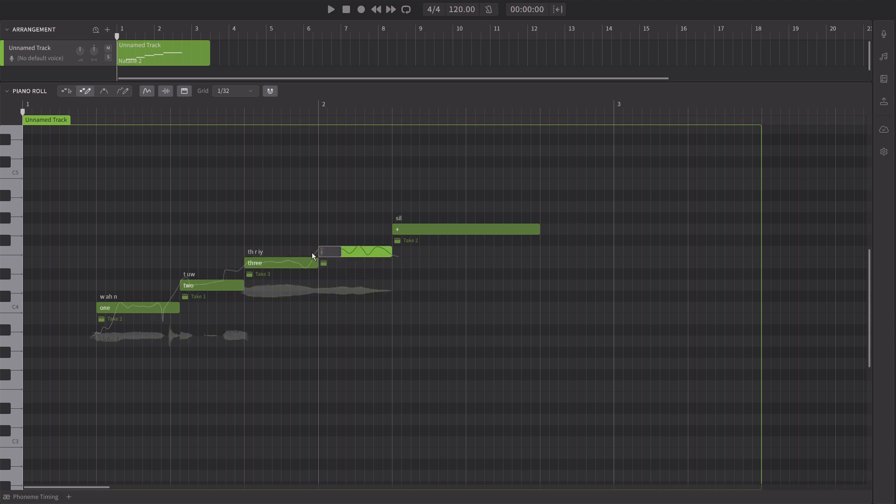
key("Return")
Move the boundary between notes "one" and "two" back to beat three, playing the melody before and after
left_click(332, 10)
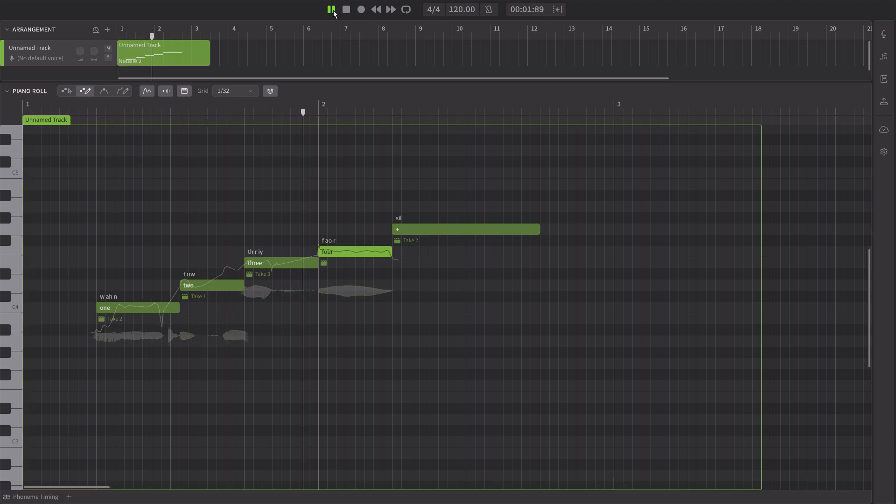
key("space")
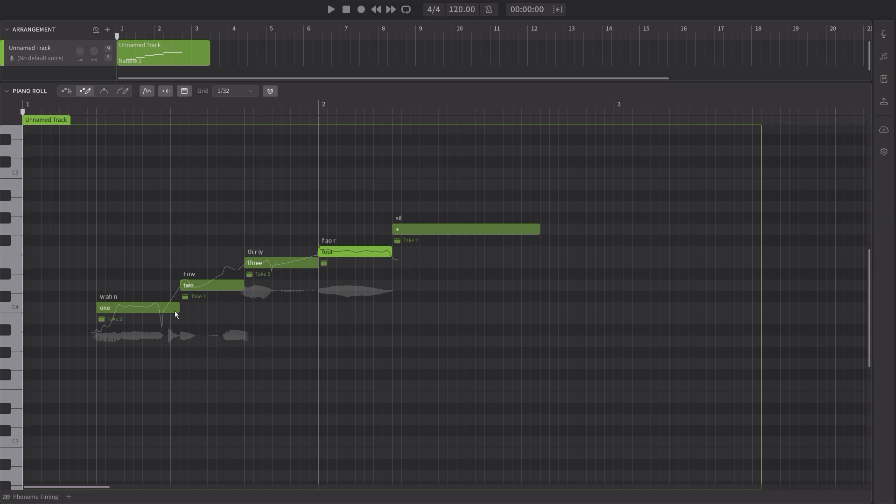
left_click_drag(178, 309, 172, 287)
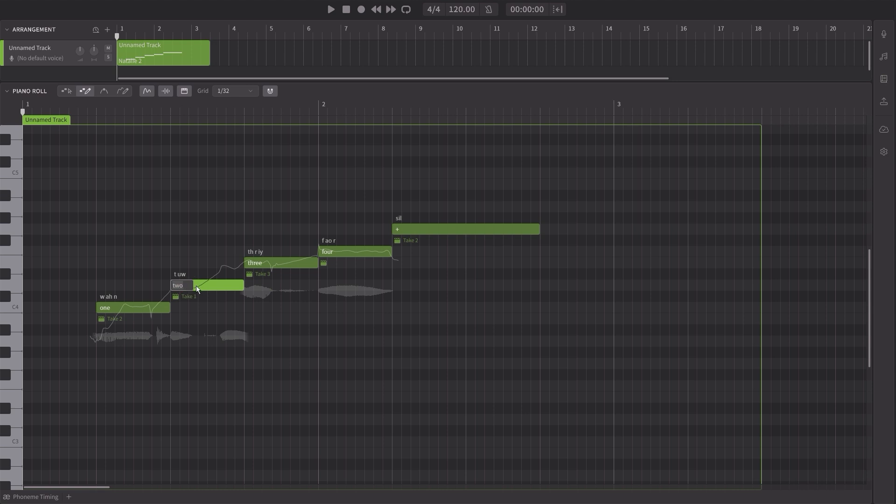
left_click(232, 312)
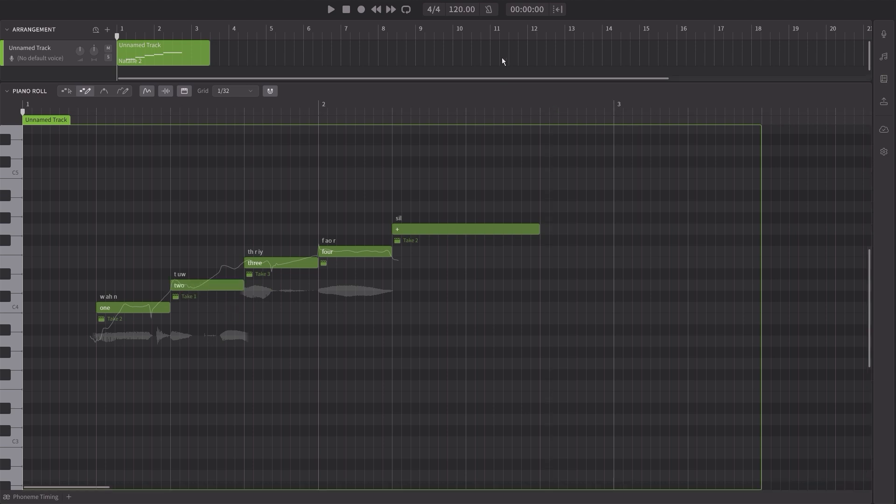
left_click(331, 9)
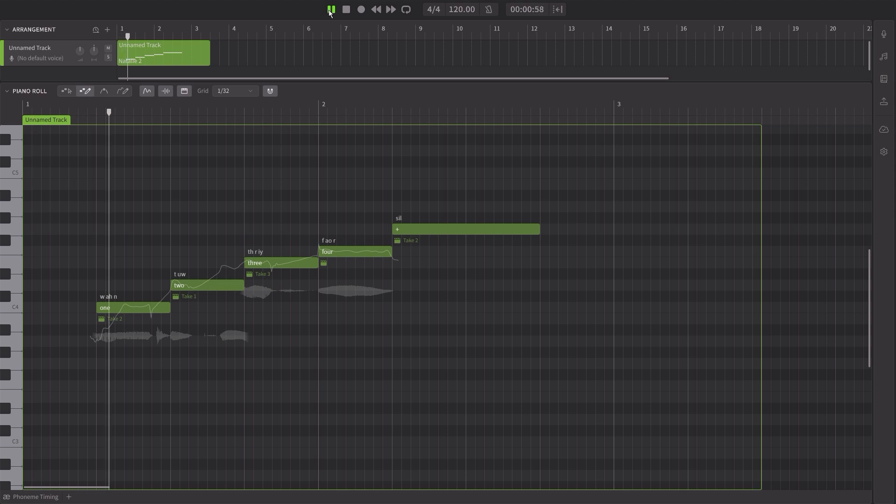
key("space")
Shorten note "two" by one 1/32 grid step before "three", comparing playback with and without the gap
mouse_move(241, 287)
left_mouse_down()
mouse_move(231, 287)
mouse_move(241, 284)
left_mouse_up()
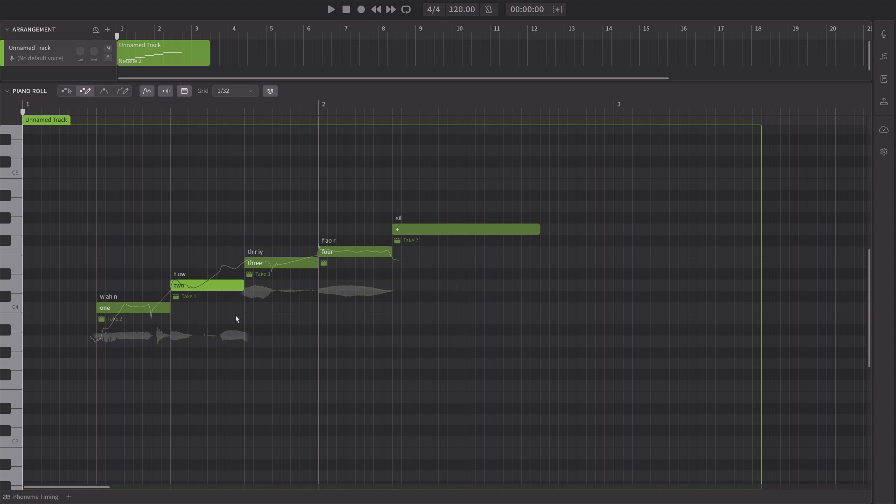
right_click(208, 286)
key("Escape")
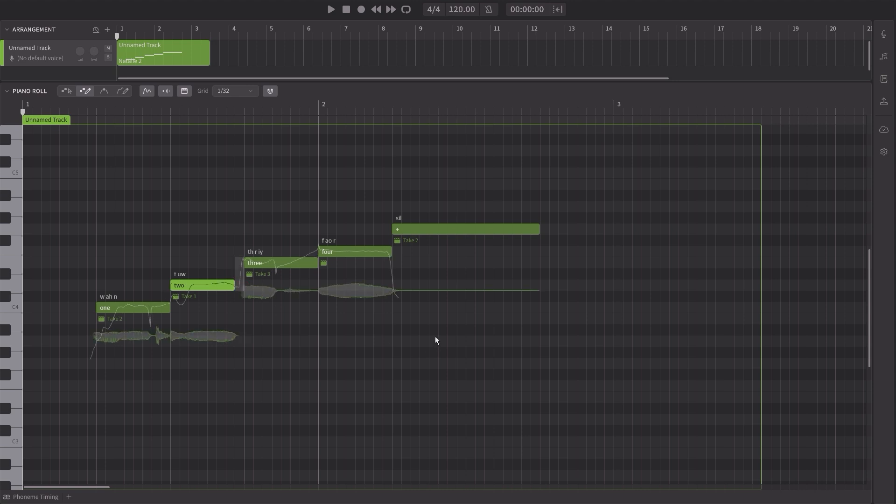
key("space")
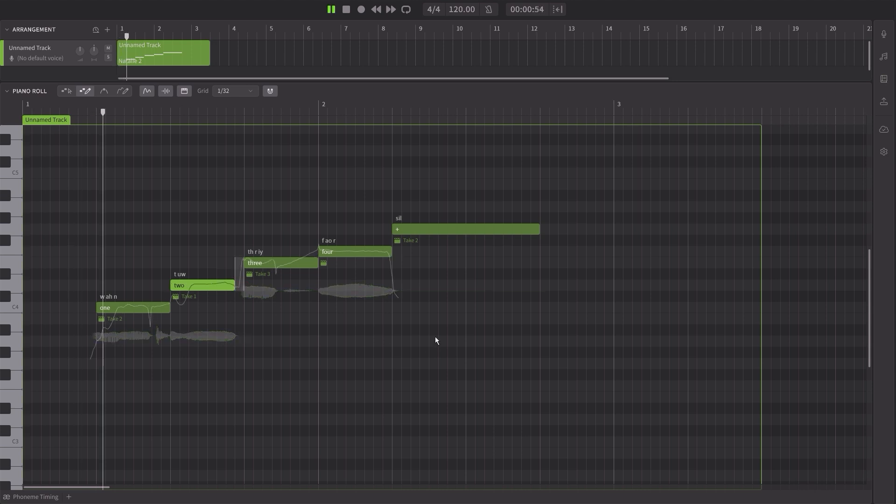
key("space")
left_click_drag(235, 287, 242, 286)
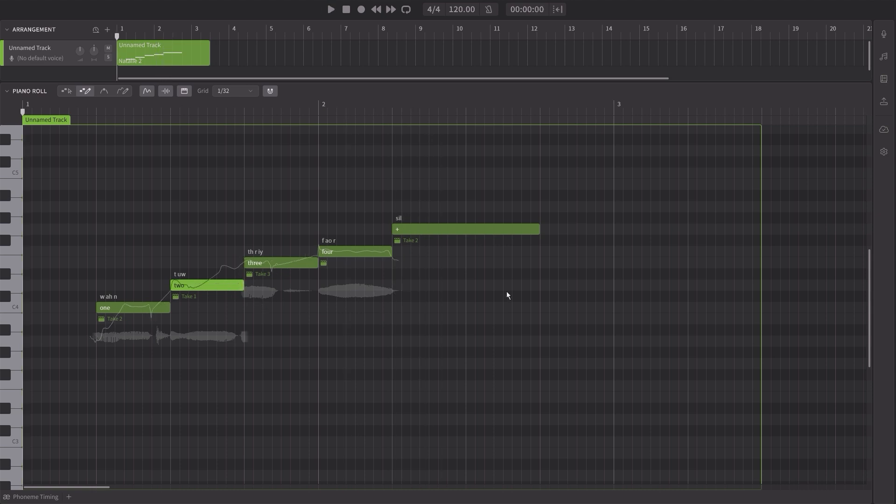
key("space")
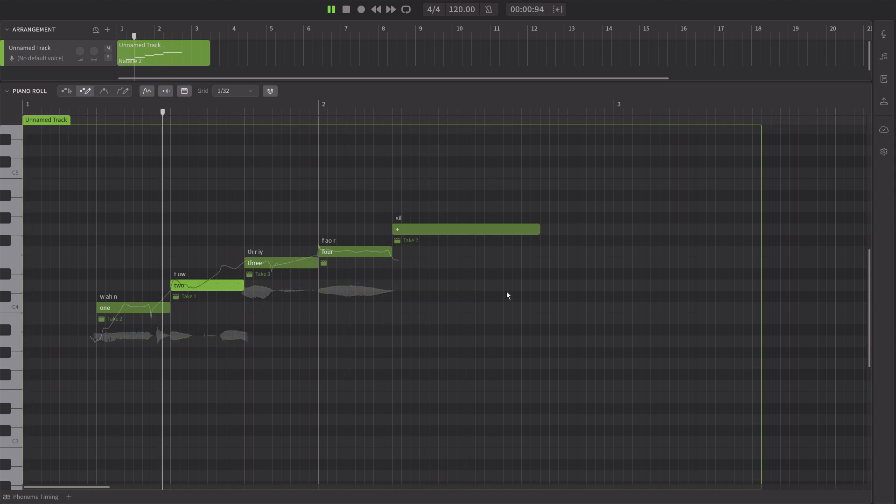
key("space")
left_click_drag(243, 287, 234, 287)
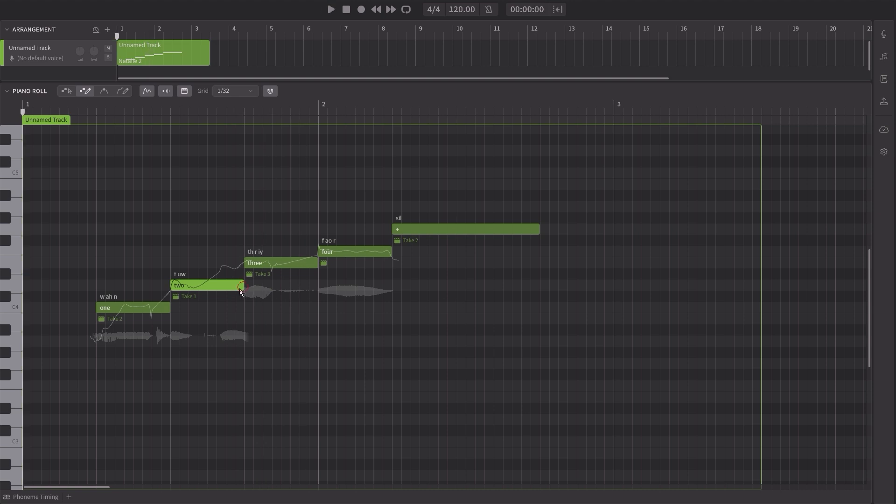
Change the first note's lyric to "'one" for a glottal stop, playing the melody before and after
key("space")
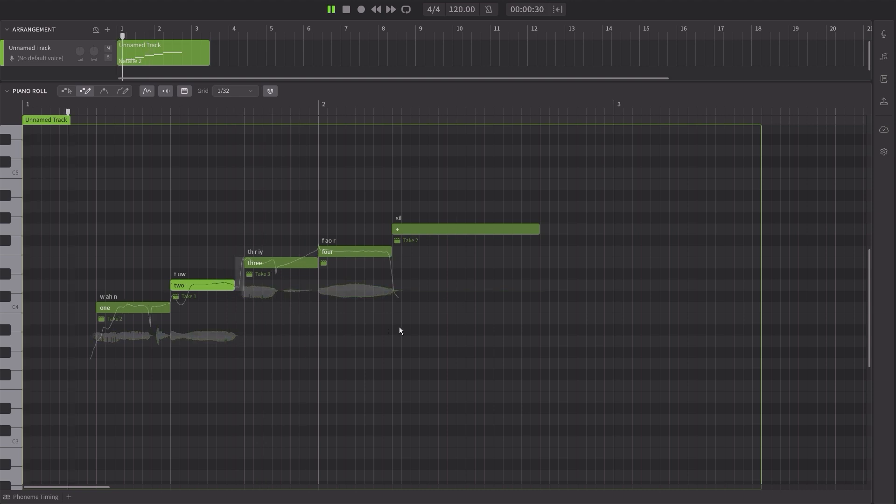
key("space")
left_click(101, 309)
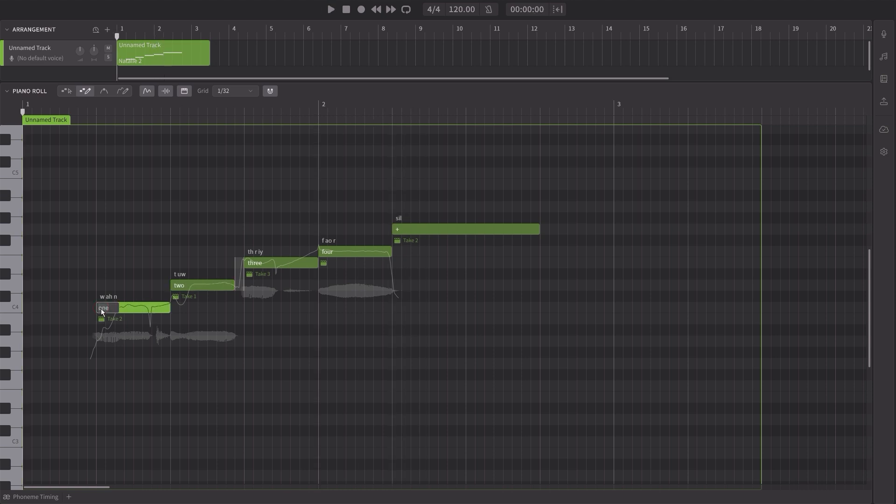
key("BackSpace")
type("'on")
key("Return")
key("space")
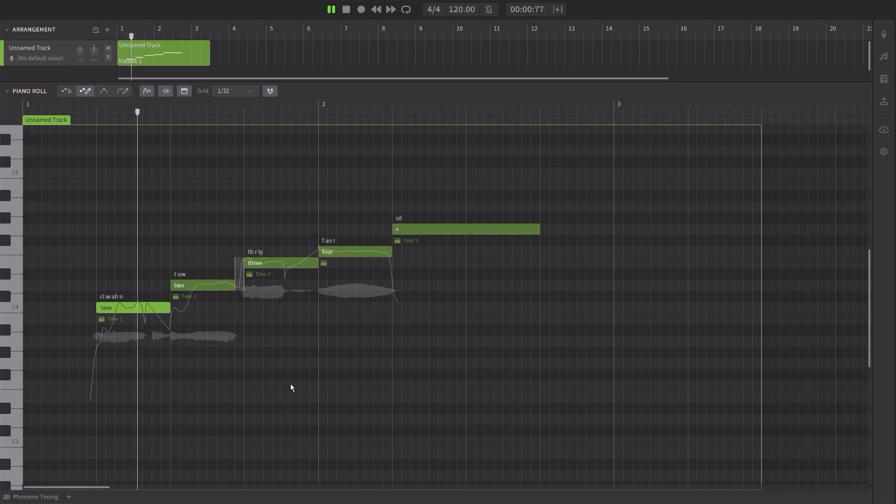
key("space")
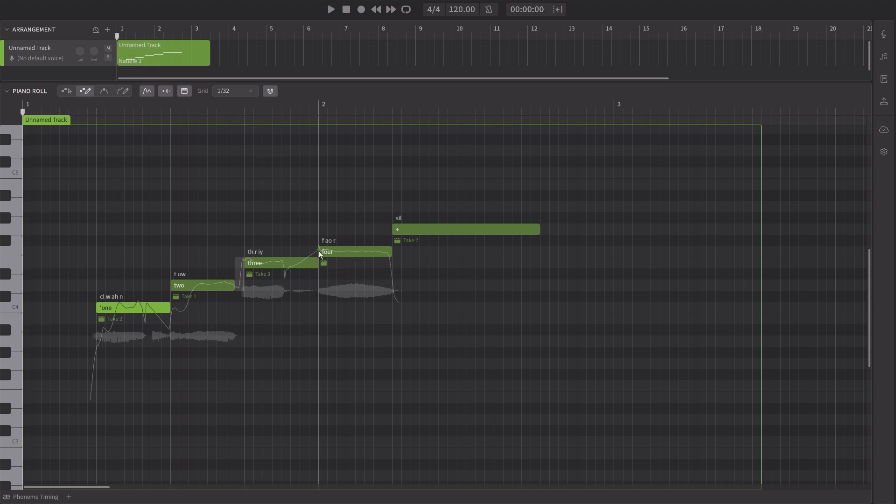
Change the lyric of the note "four" to "'four" and play the melody twice
left_click(322, 254)
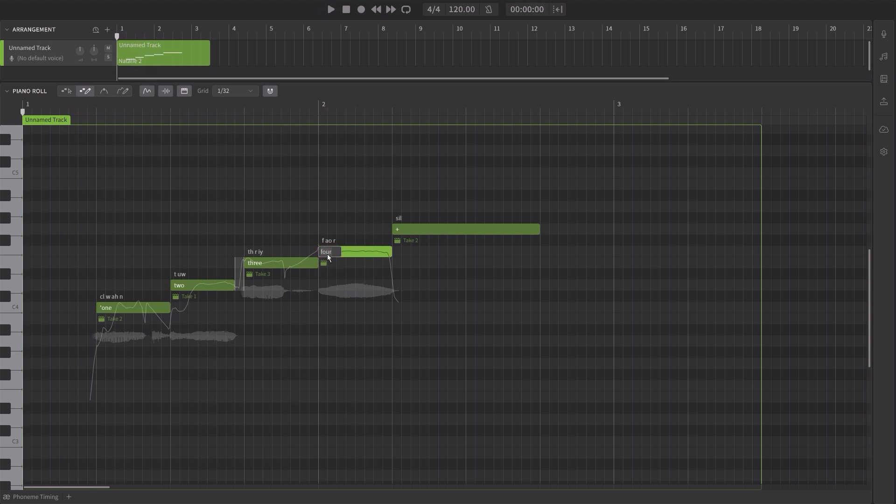
type("'four")
key("Return")
key("space")
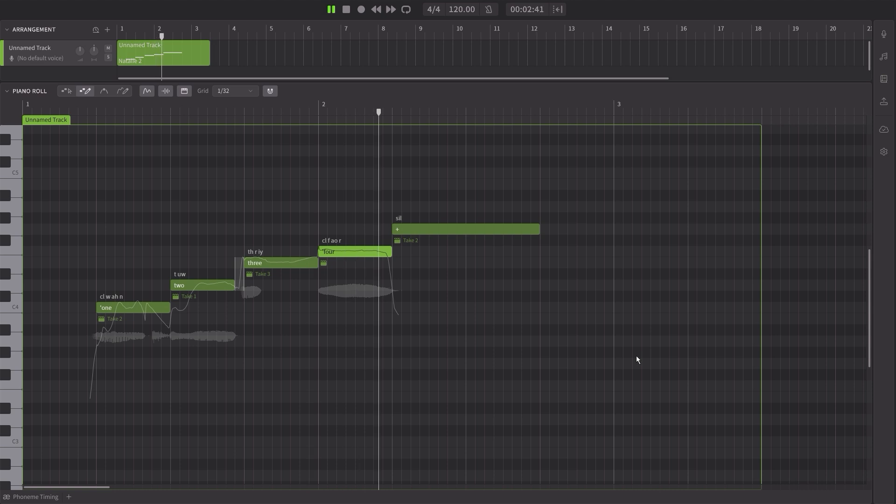
key("space")
key("space")
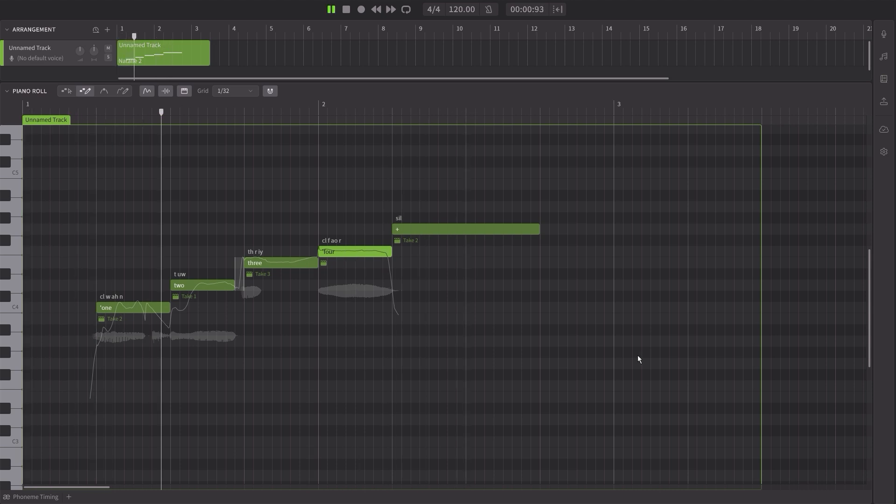
key("space")
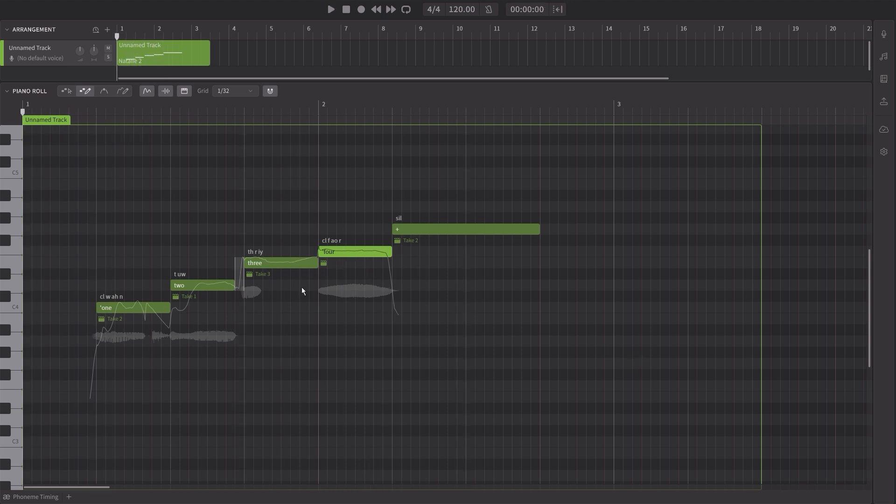
Try extending note "two" up to "three", and shorten it again by one 1/32 grid step
left_click(270, 267)
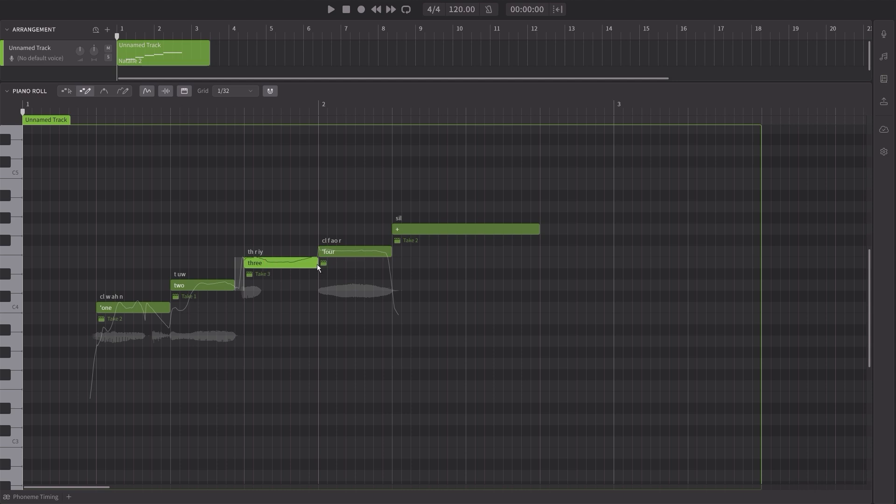
left_click_drag(233, 285, 245, 285)
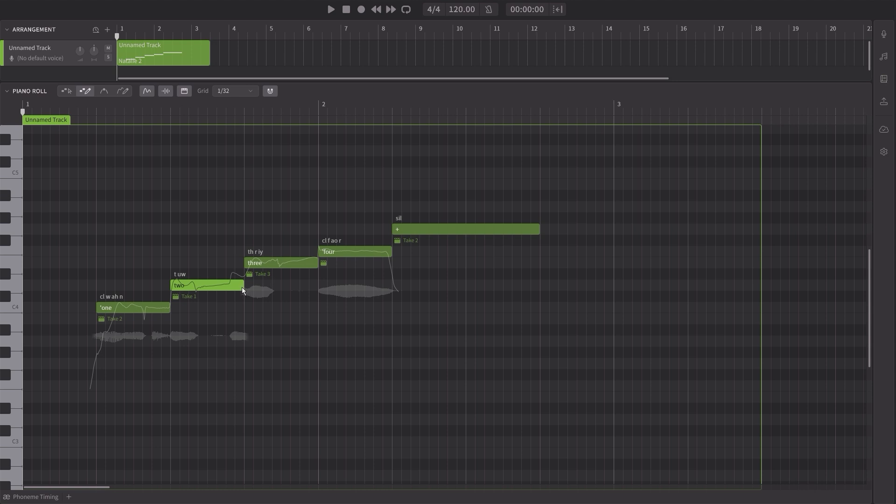
left_click_drag(242, 287, 234, 284)
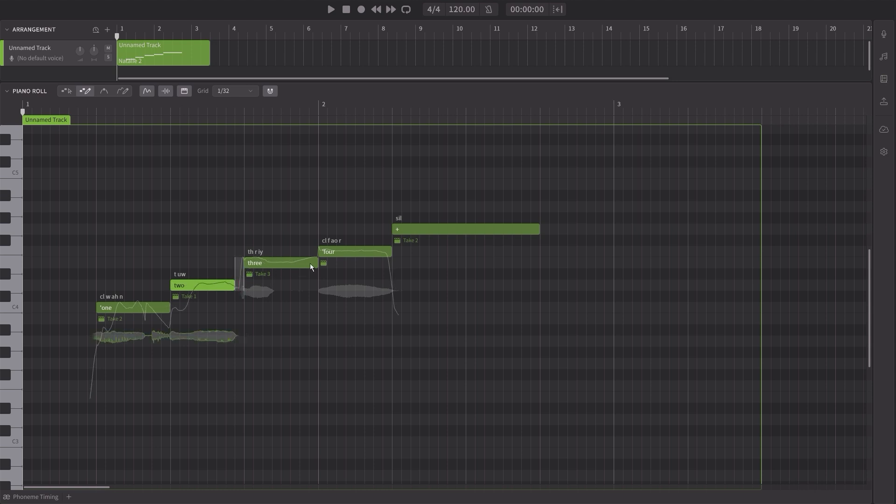
Try shortening note "three" by one 1/32 grid step before "'four", comparing playback with and without the gap
left_click_drag(317, 264, 308, 265)
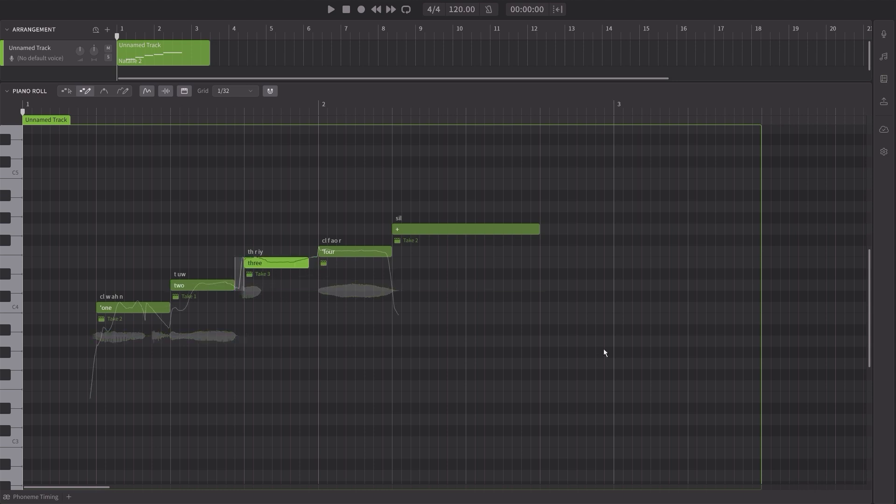
key("space")
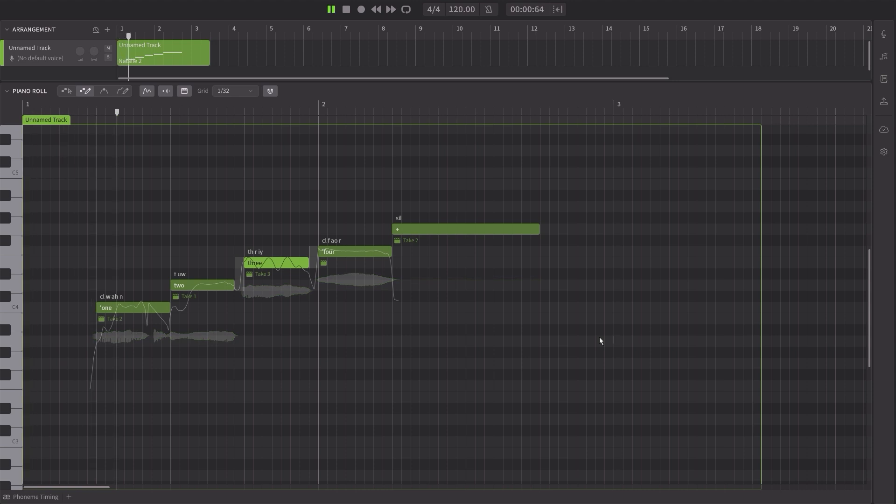
key("space")
left_click_drag(307, 265, 315, 265)
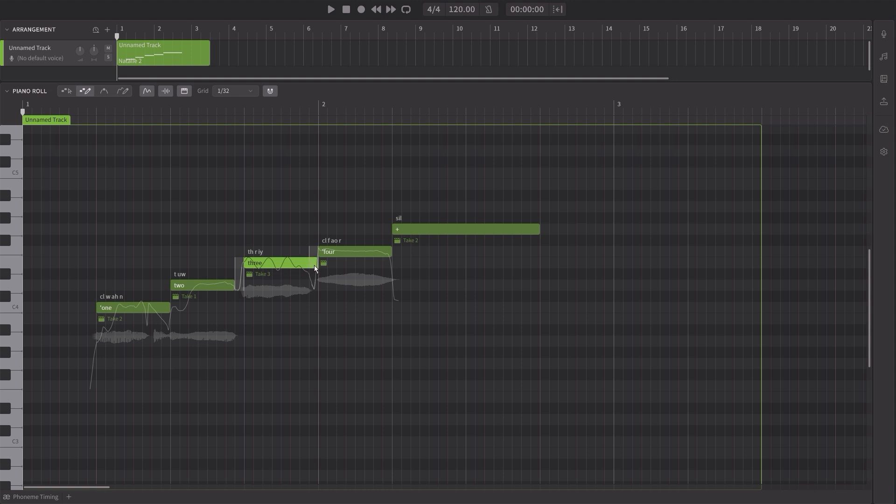
key("space")
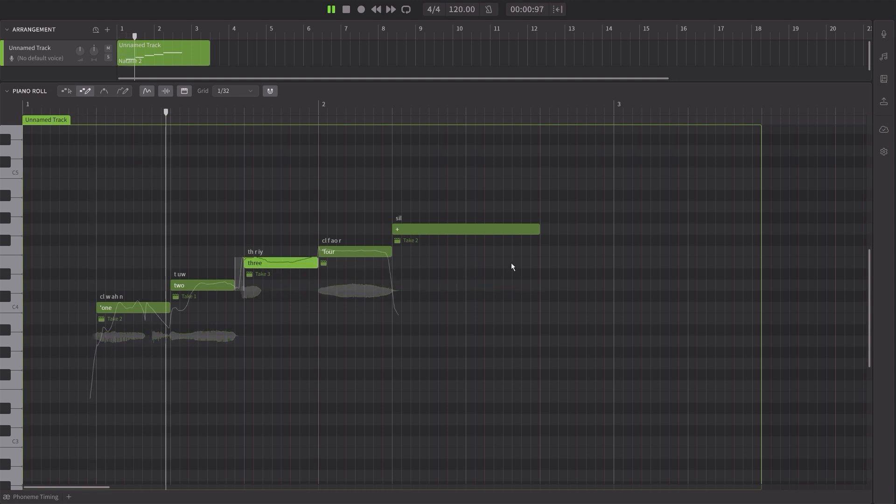
key("space")
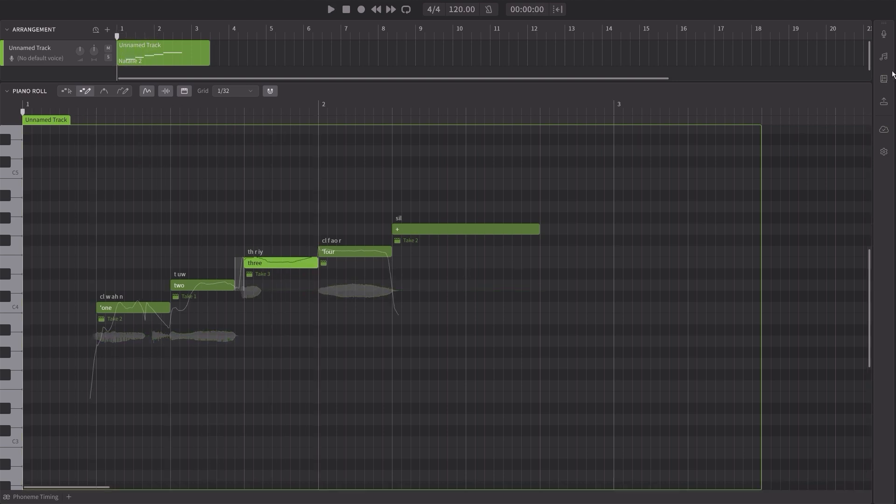
Generate a full AI retake covering all aspects for every note, and play the melody
left_click(885, 57)
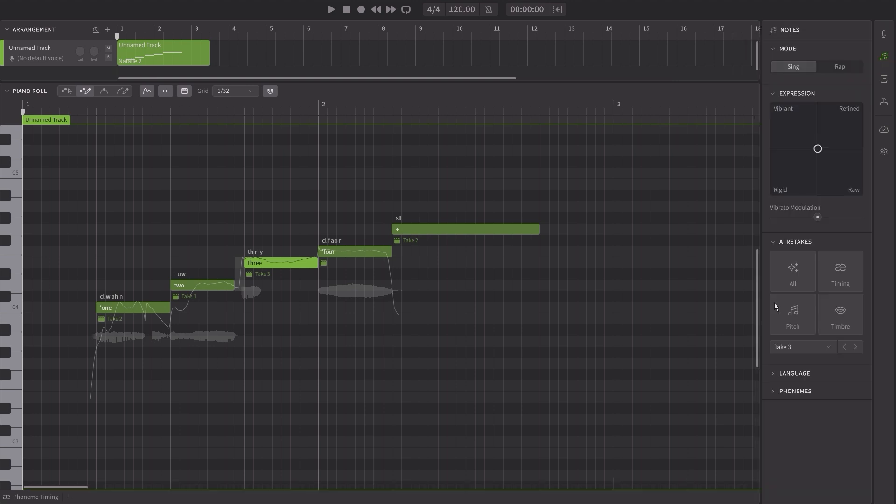
left_click(137, 310)
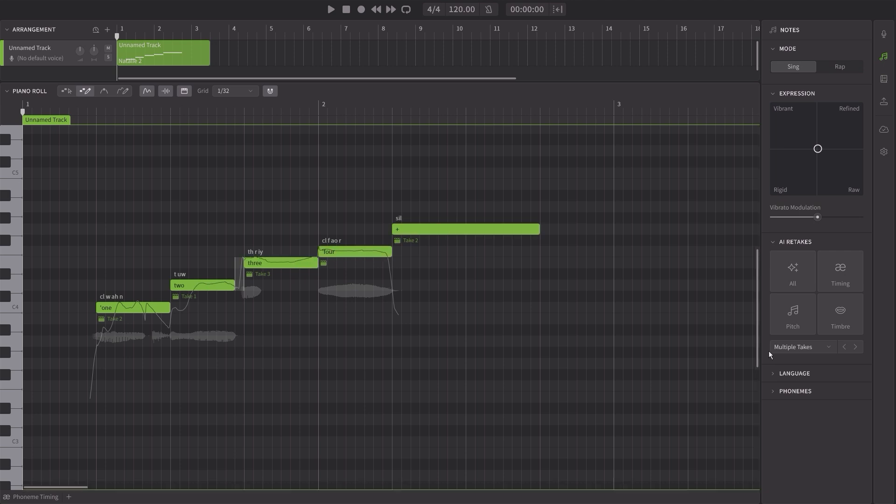
left_click(791, 275)
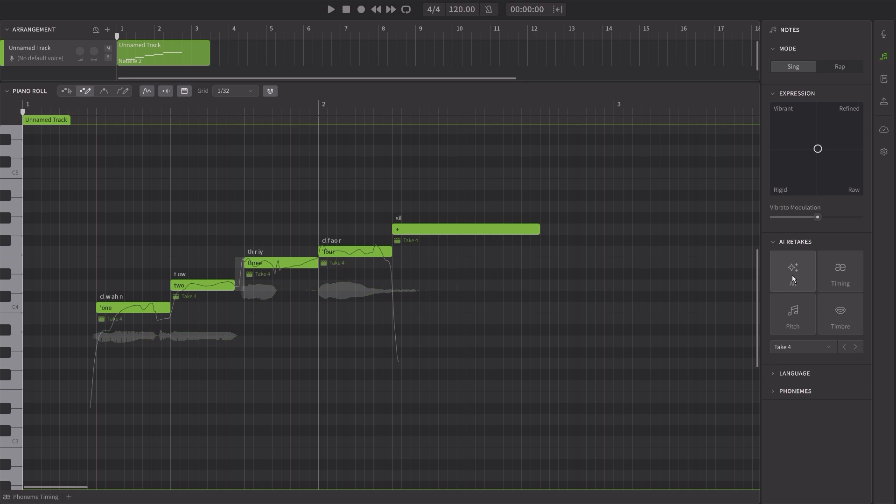
key("space")
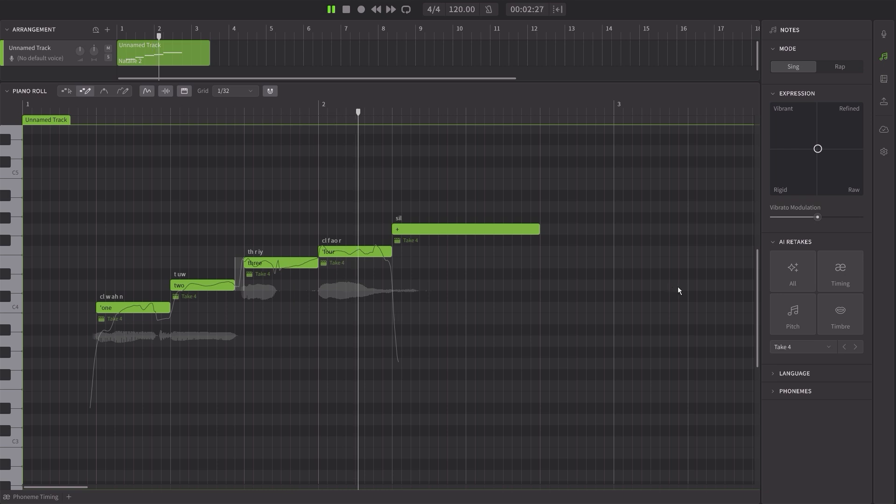
key("space")
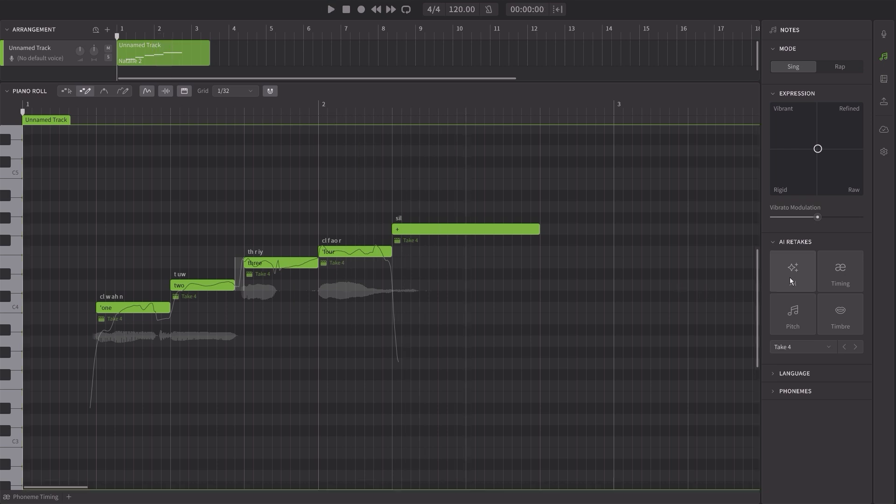
Generate further full AI retakes for the selected notes, playing the melody after each one
left_click(790, 274)
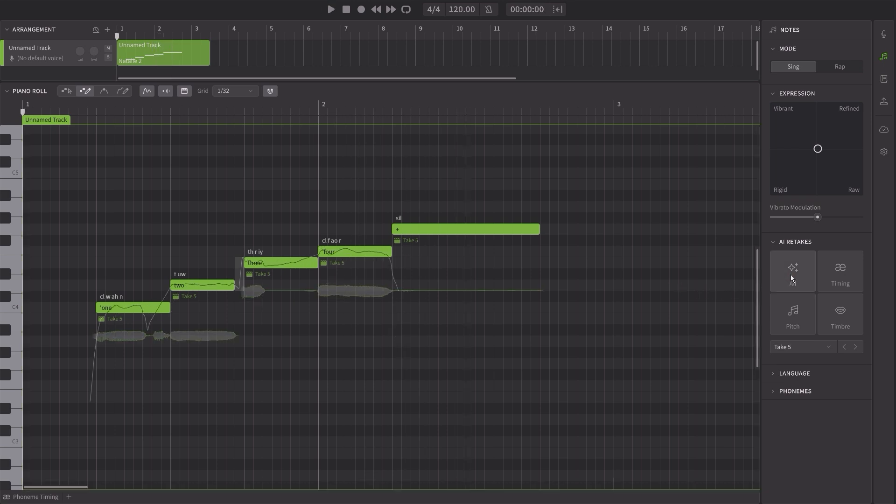
key("space")
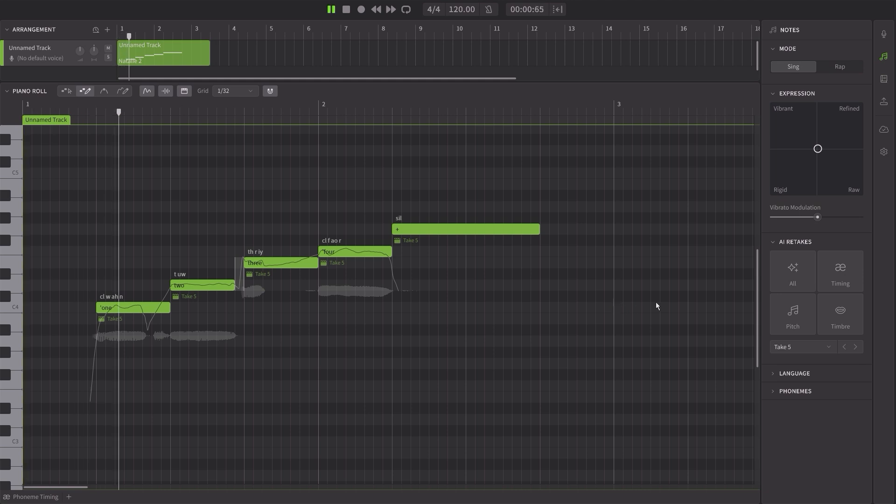
left_click(787, 277)
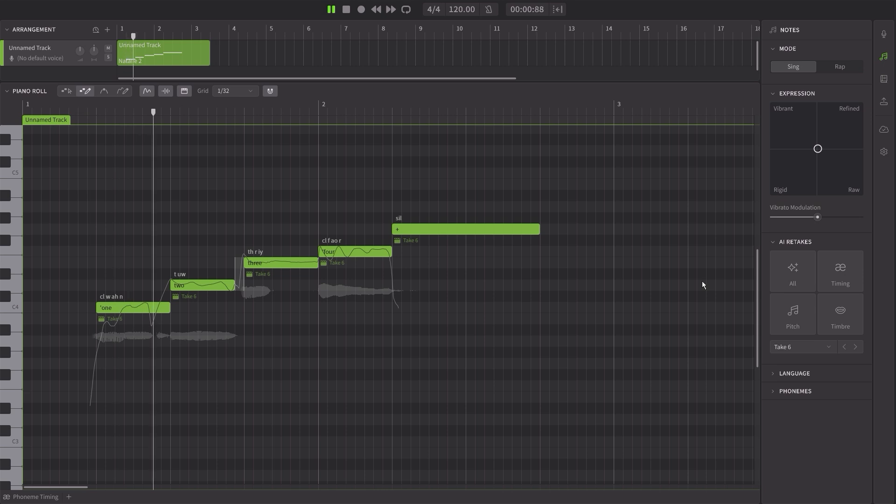
key("space")
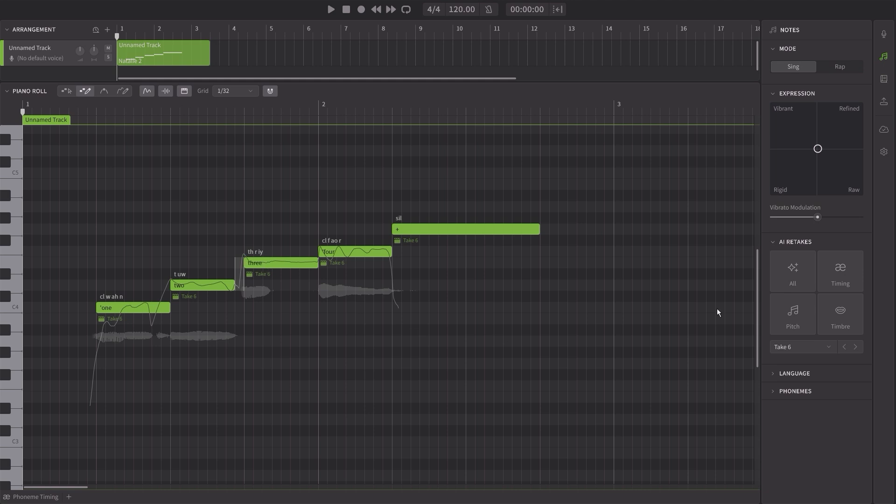
left_click(791, 278)
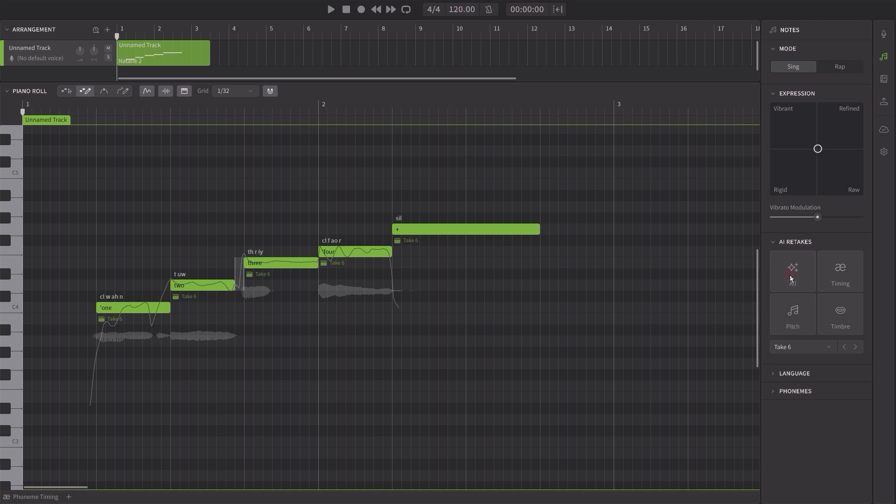
key("space")
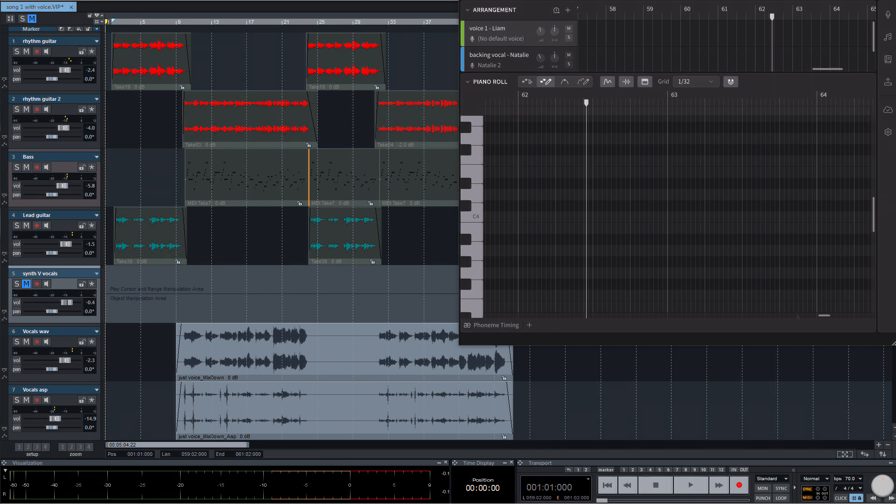
Save the DAW project "song 1 with voice.VIP" and examine the VariVerb Pro reverb settings on the Vocals wav track in the mixer
key("ctrl+s")
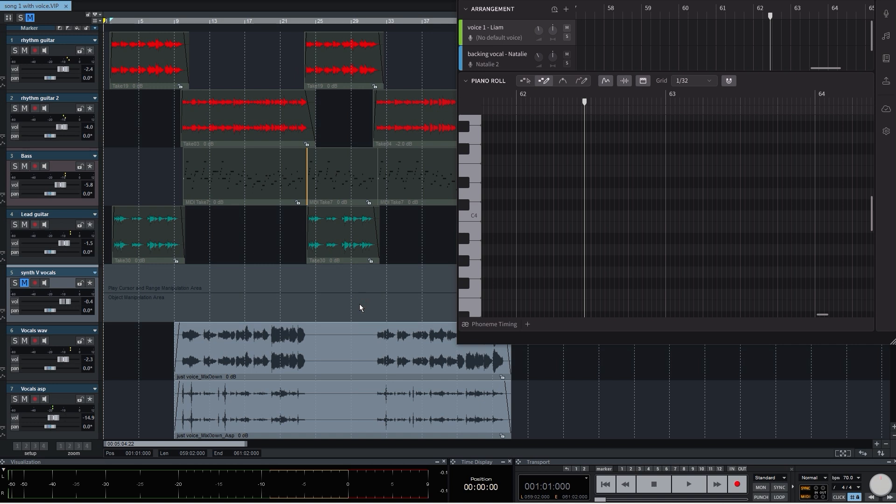
key("m")
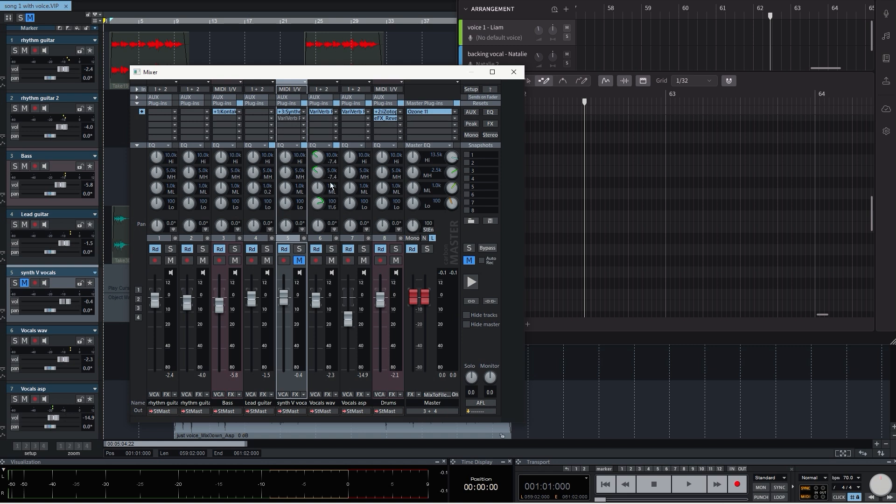
left_click(320, 112)
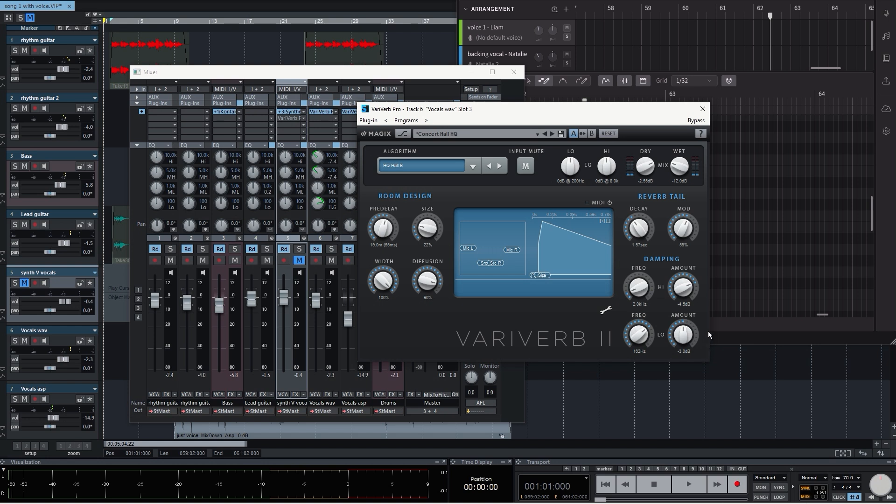
left_click(703, 109)
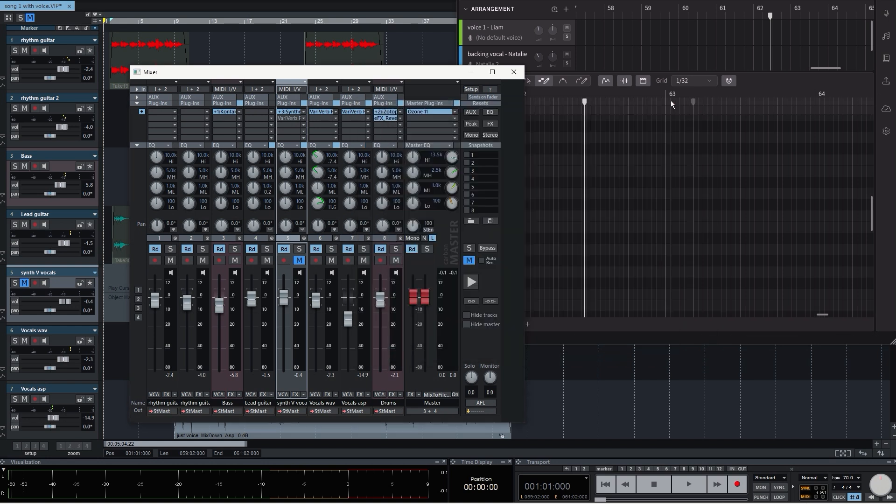
left_click(514, 72)
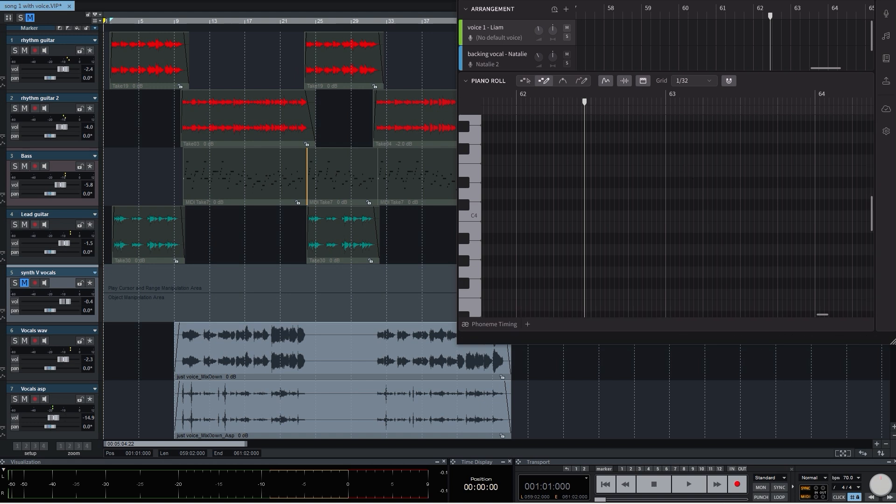
Play the finished song from the beginning through the end of the vocals, and stop playback
left_click(692, 484)
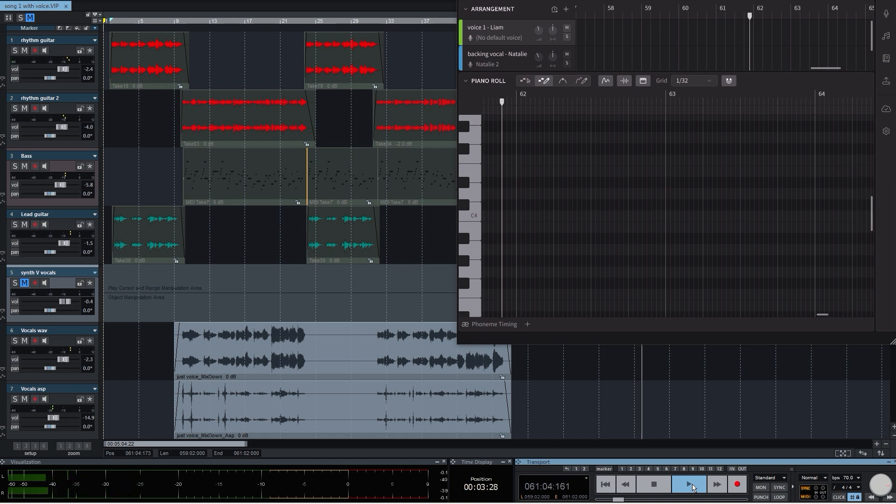
left_click(653, 488)
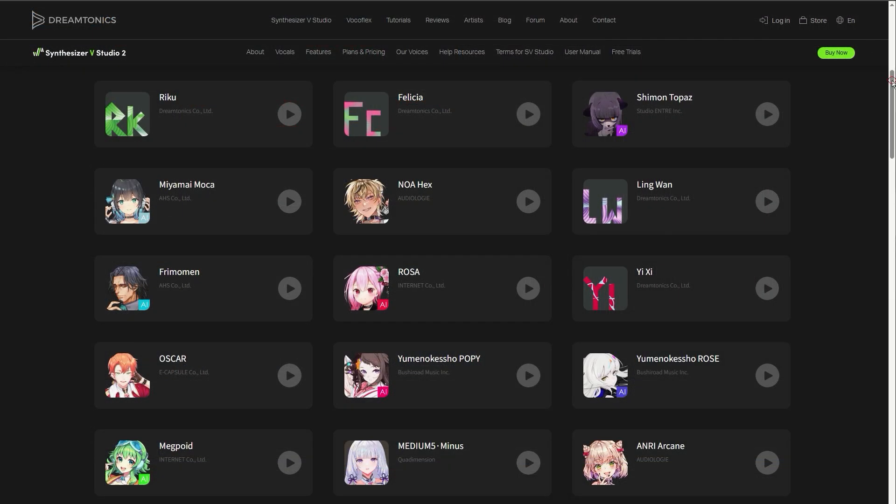
Browse the Synthesizer V Studio 2 voice listings on the Dreamtonics website
left_click_drag(892, 81, 894, 335)
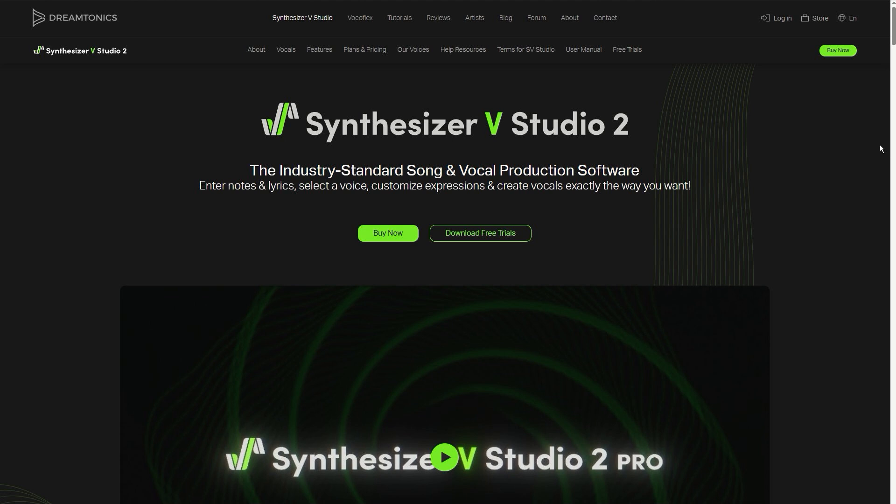
Look through the Synthesizer V Studio 2 product page, from the introduction and walkthrough video to the user reviews
scroll(880, 149, "down", 4)
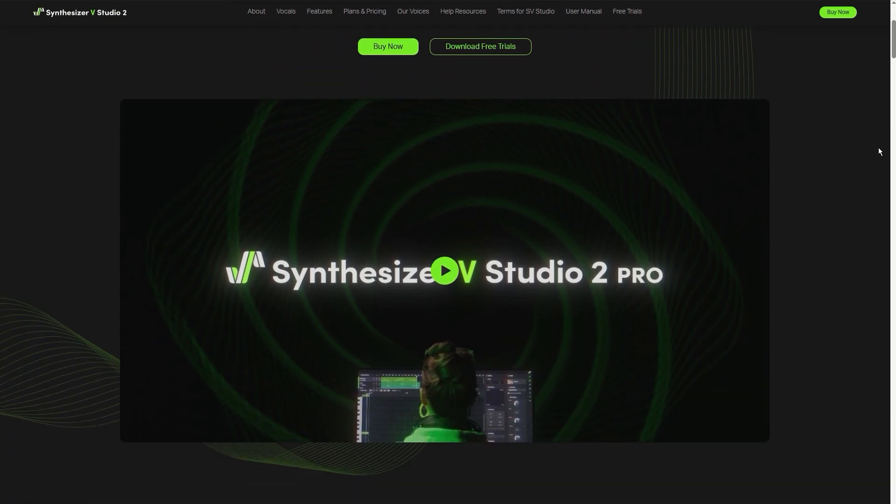
scroll(875, 147, "down", 5)
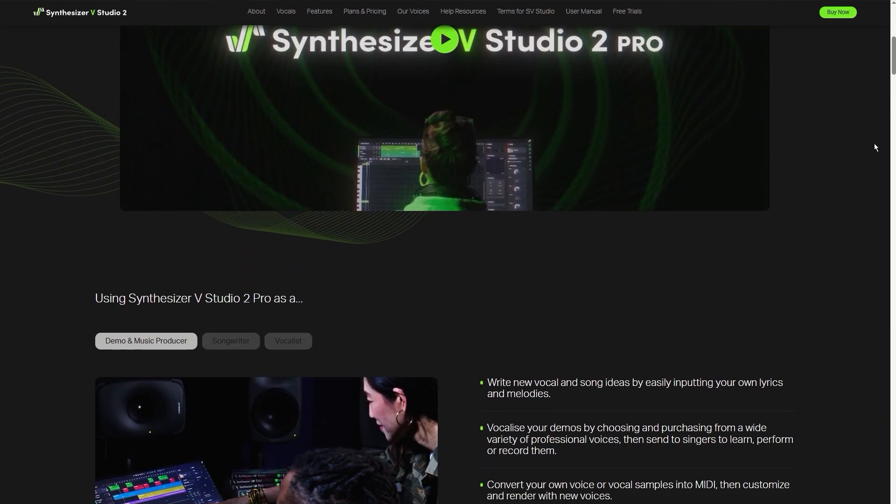
scroll(873, 150, "down", 1)
scroll(872, 154, "down", 2)
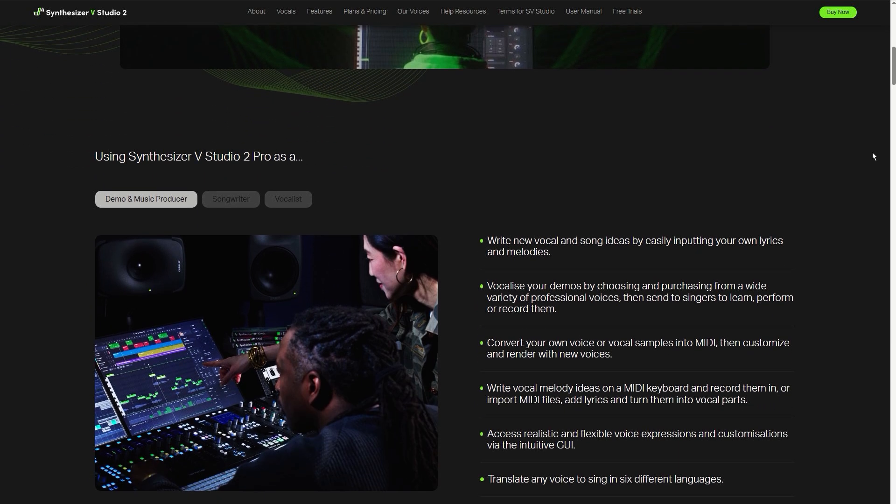
scroll(874, 156, "down", 2)
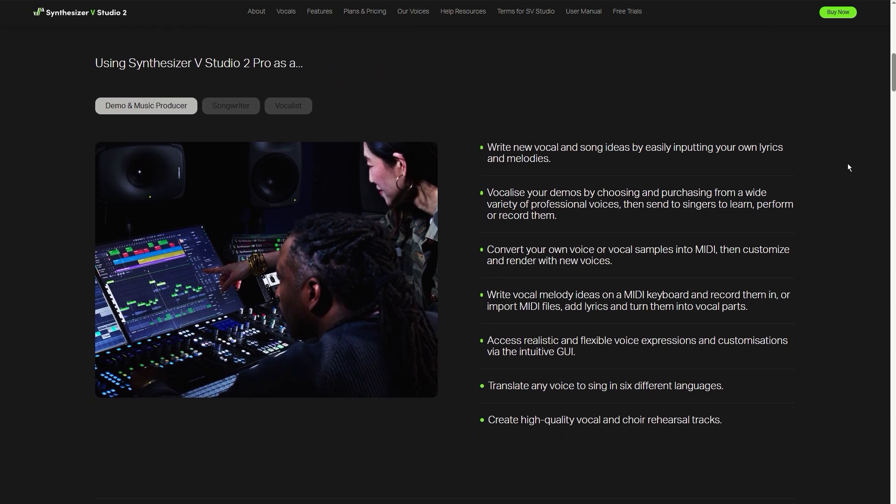
scroll(838, 207, "down", 5)
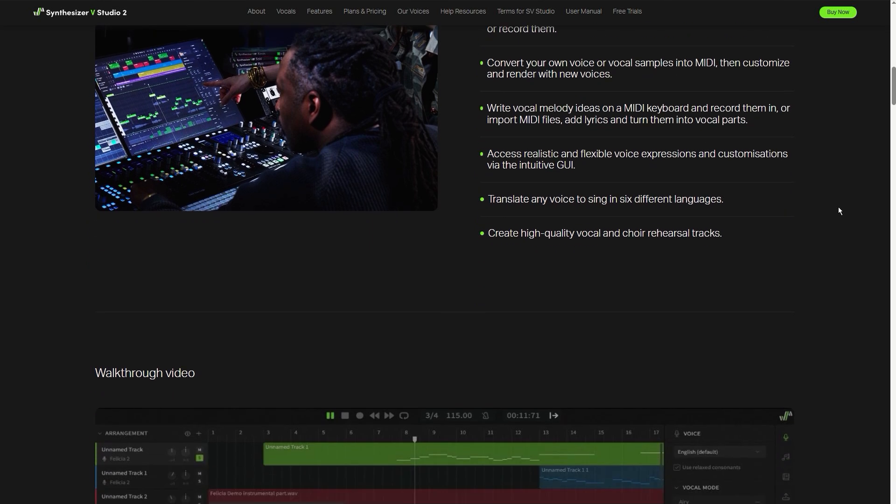
scroll(839, 208, "down", 5)
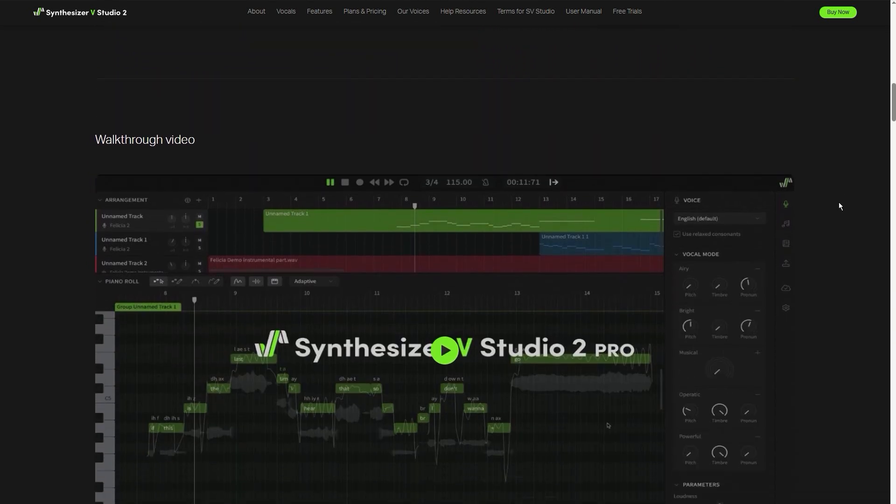
scroll(841, 197, "down", 5)
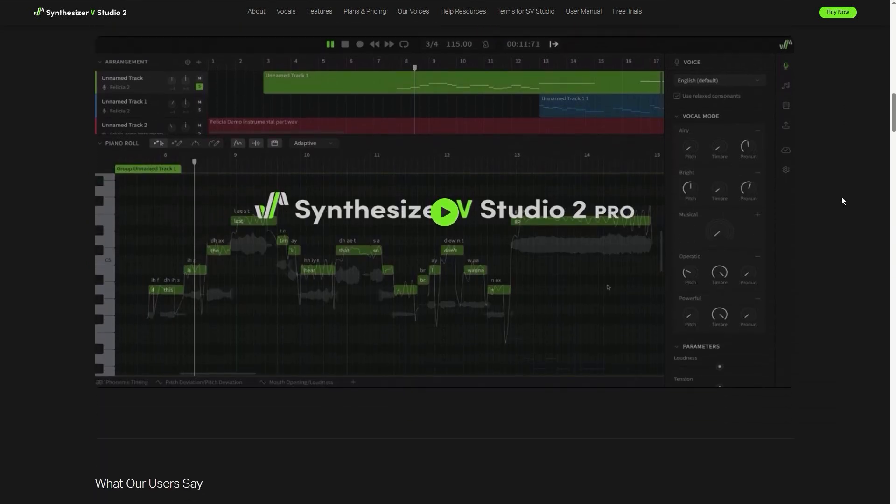
scroll(841, 197, "down", 3)
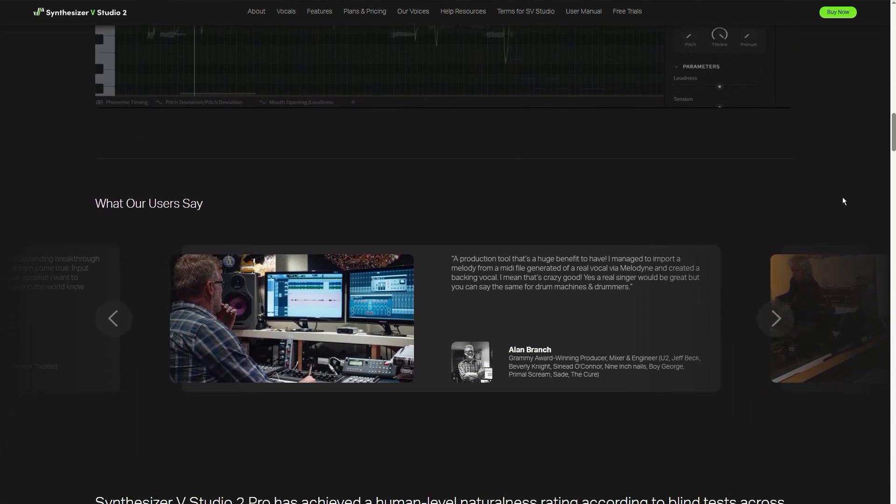
scroll(844, 194, "down", 5)
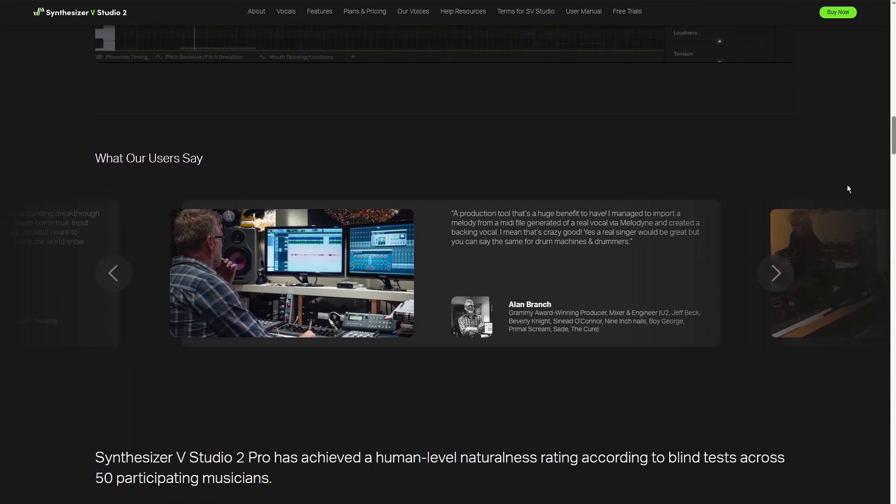
scroll(848, 185, "down", 4)
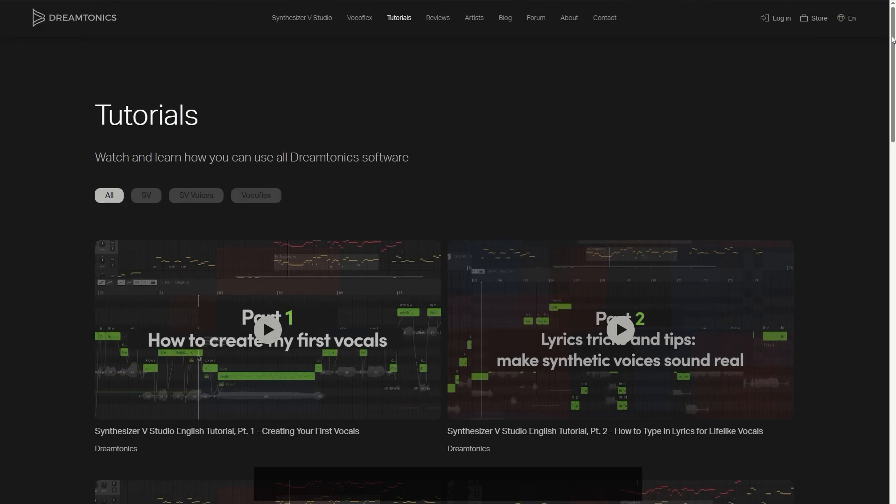
Browse the Synthesizer V Studio English tutorial videos on the Dreamtonics Tutorials page
left_click_drag(893, 41, 891, 201)
left_click(417, 400)
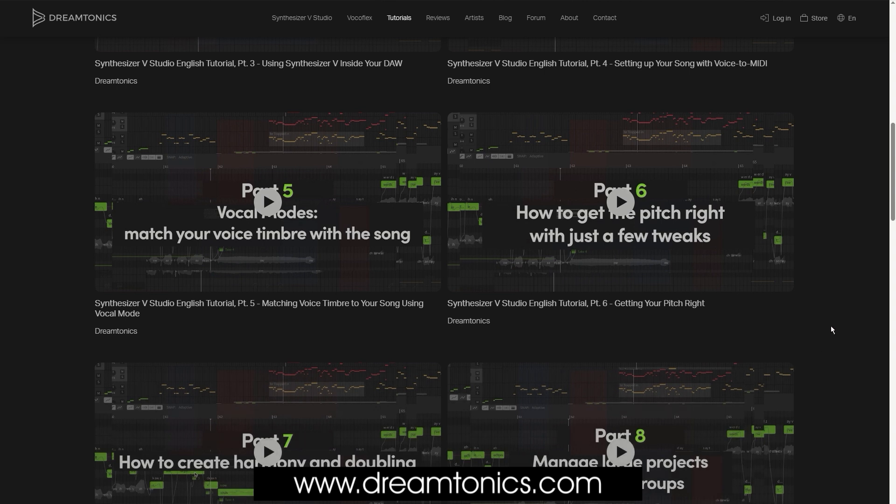
scroll(886, 247, "down", 3)
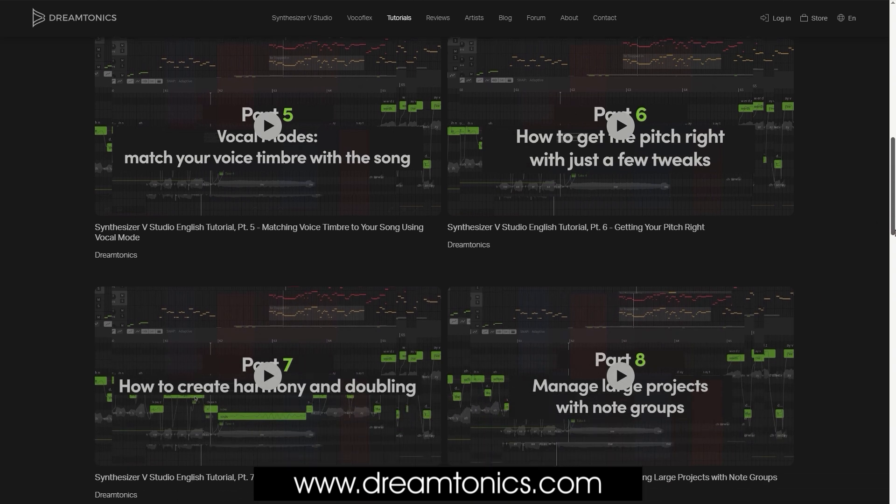
scroll(195, 363, "down", 2)
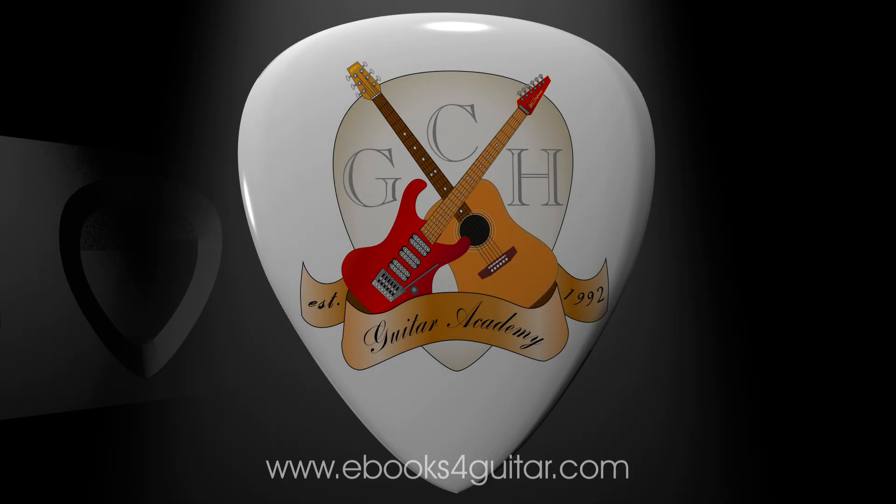